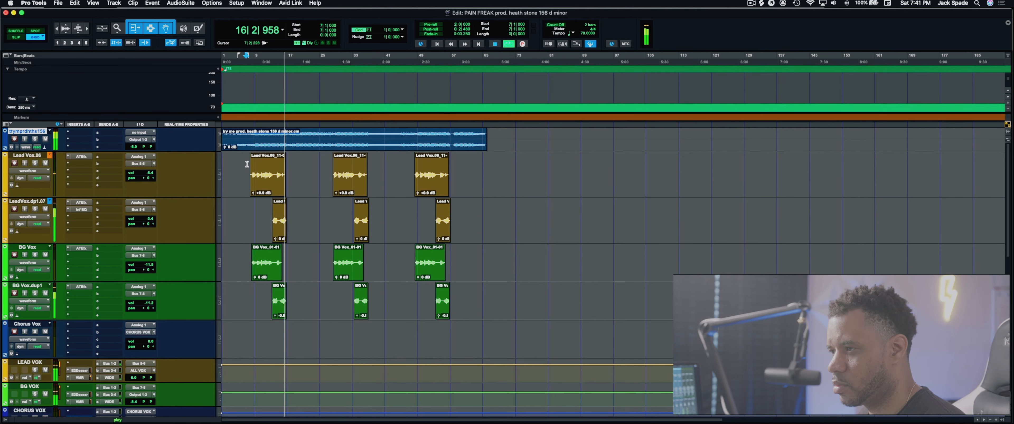
# Step: Stop playback and select the first clip on the Lead Vox.06 track, starting at bar 8
pyautogui.press('space')
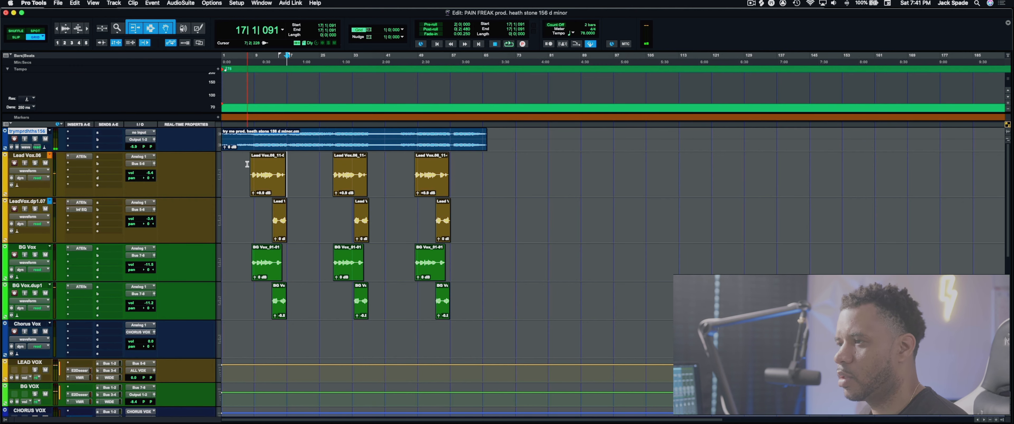
pyautogui.scroll(-10, 246, 204)
pyautogui.scroll(10, 247, 204)
pyautogui.hscroll(1, 247, 204)
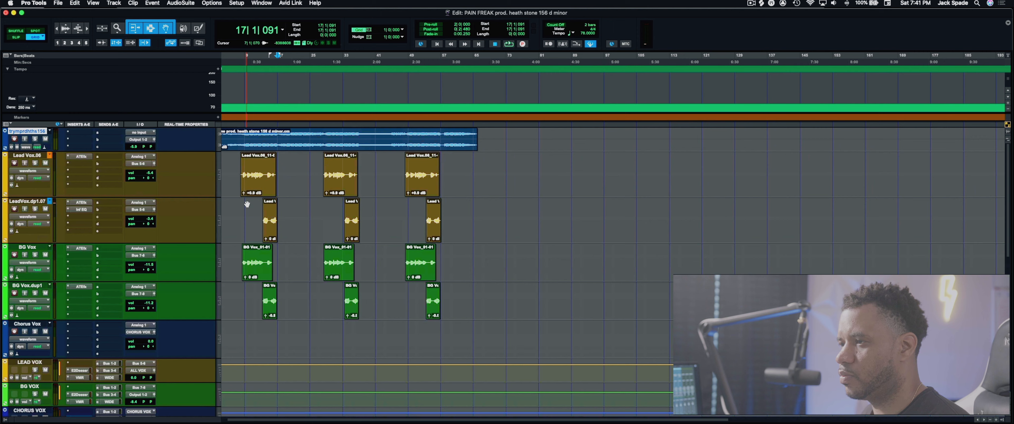
pyautogui.click(247, 174)
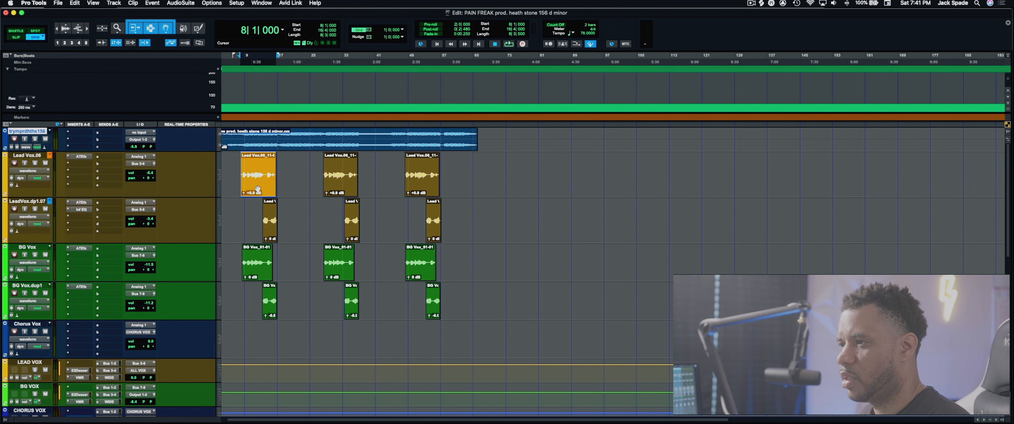
# Step: Open the Auto-Tune EFX+ insert on the Lead Vox.06 track, review its key, scale and retune settings, and close it
pyautogui.click(81, 157)
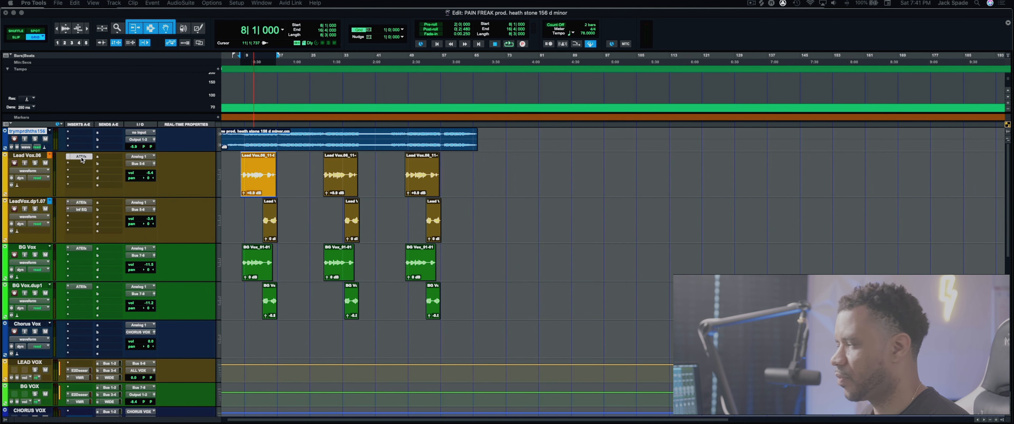
pyautogui.moveTo(491, 78)
pyautogui.mouseDown()
pyautogui.moveTo(276, 85)
pyautogui.moveTo(542, 89)
pyautogui.moveTo(509, 60)
pyautogui.mouseUp()
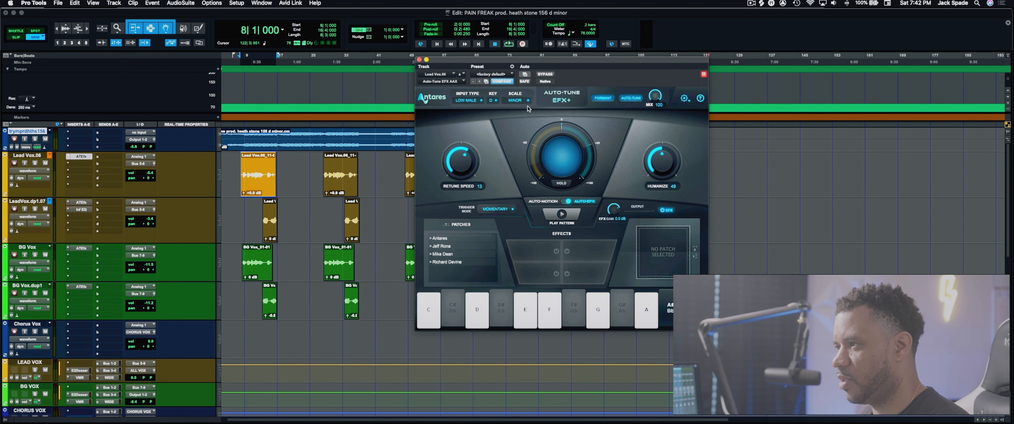
pyautogui.moveTo(562, 61); pyautogui.dragTo(629, 186)
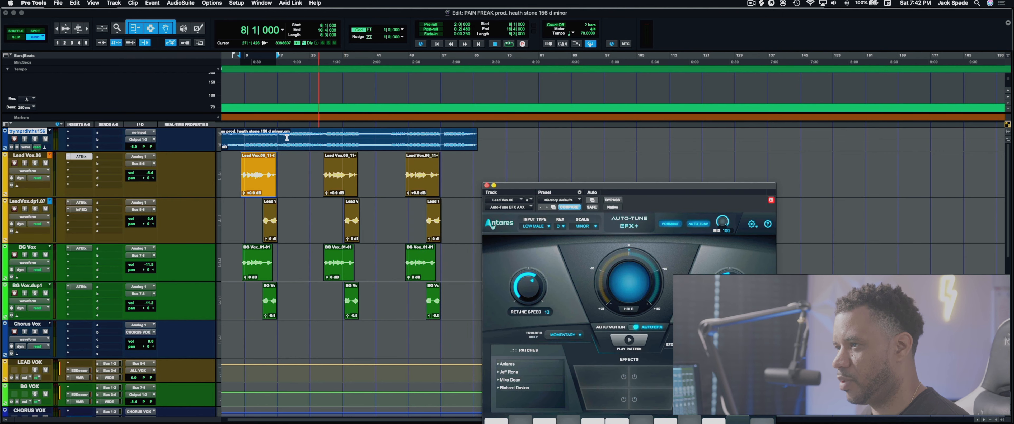
pyautogui.click(486, 185)
# Step: Examine how the vocal tracks relate to the LEAD VOX, BG VOX and CHORUS VOX bus tracks, selecting each in turn
pyautogui.click(27, 156)
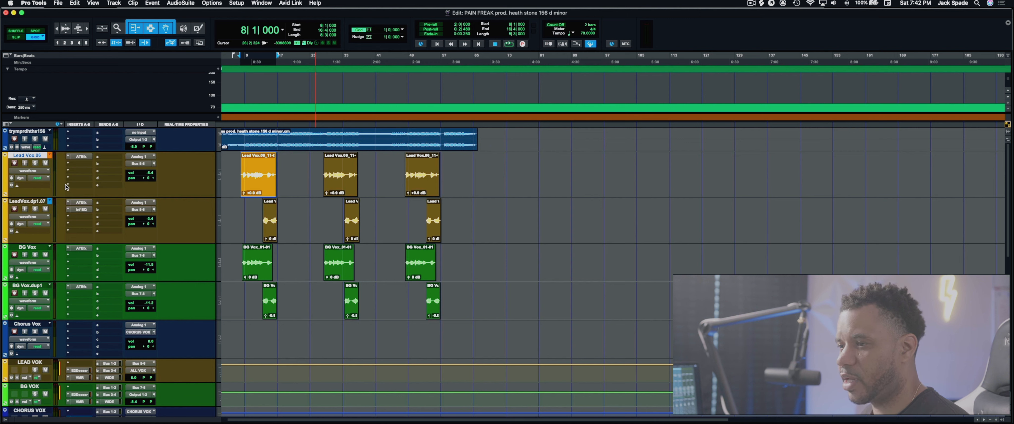
pyautogui.click(33, 362)
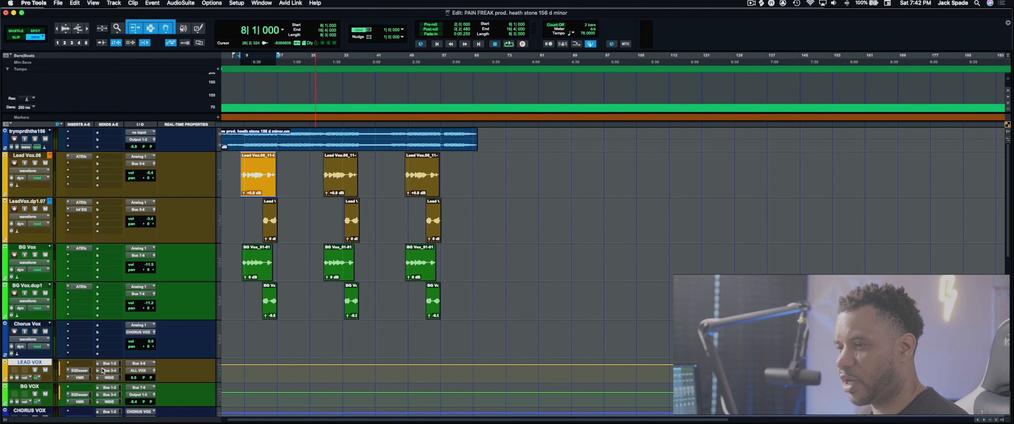
pyautogui.scroll(-10, 55, 366)
pyautogui.scroll(10, 54, 364)
pyautogui.scroll(-3, 55, 361)
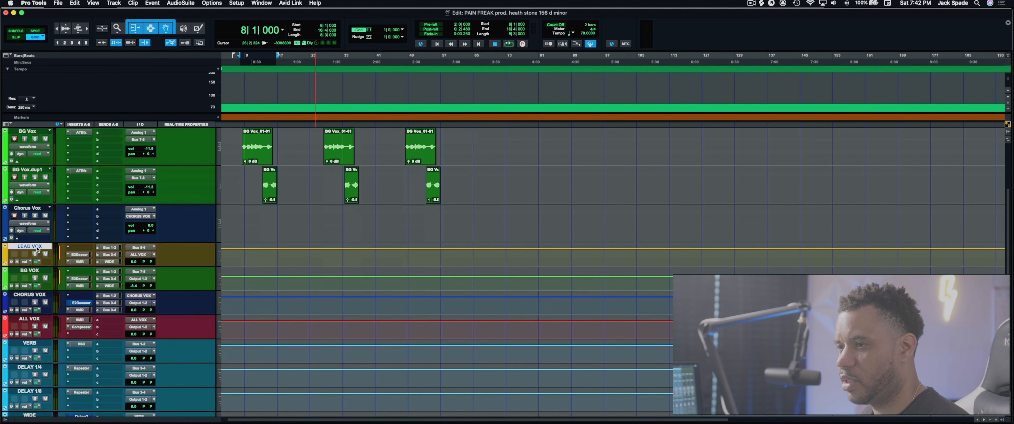
pyautogui.click(36, 271)
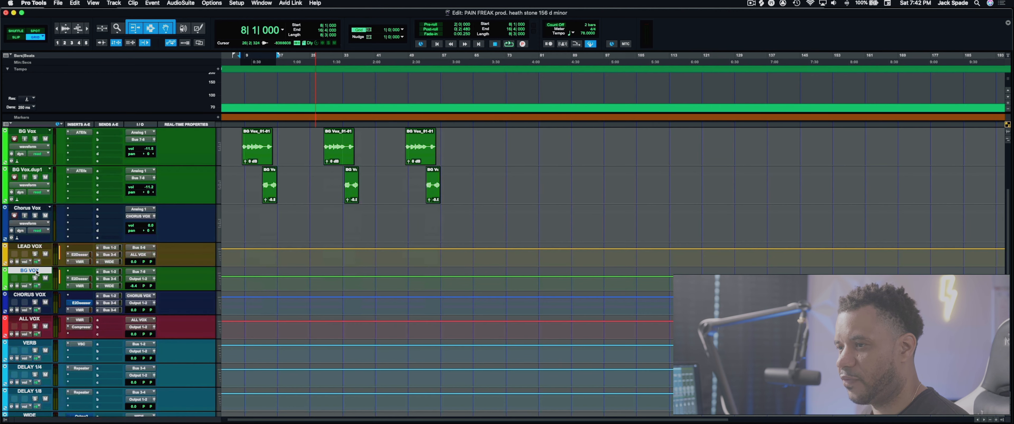
pyautogui.click(36, 297)
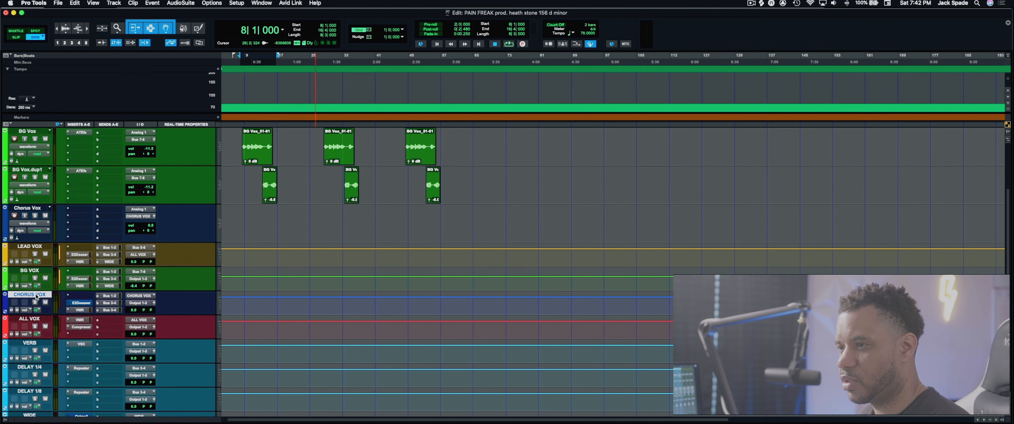
pyautogui.scroll(5, 43, 276)
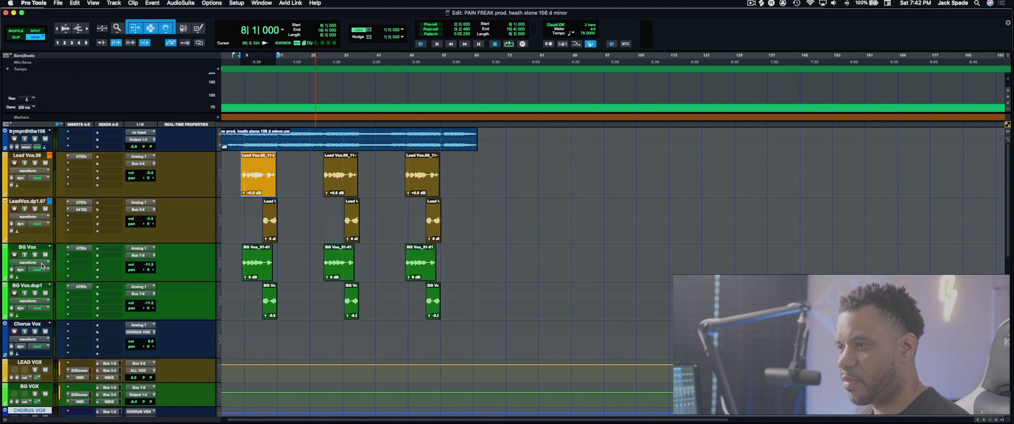
# Step: Duplicate the Lead Vox.06 track once without its active playlist, keeping inserts and sends and inserting it after the selected track
pyautogui.click(31, 155)
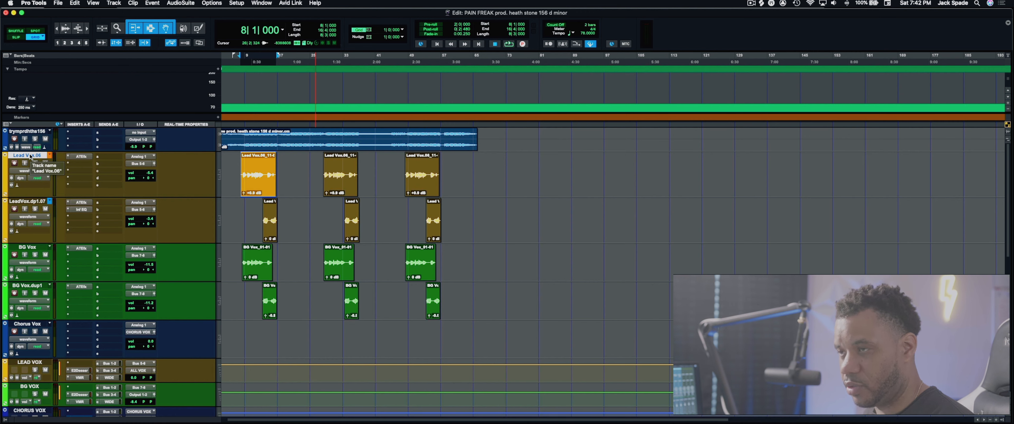
pyautogui.hotkey('alt', 'shift', 'd')
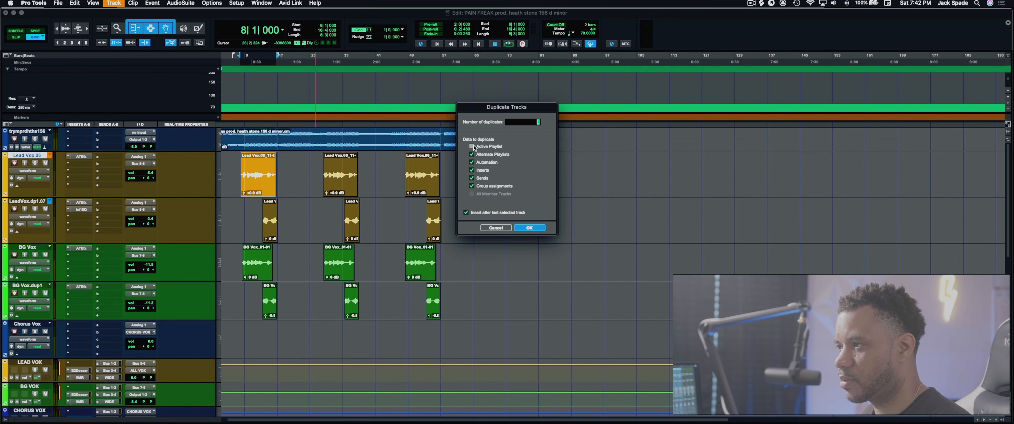
pyautogui.click(535, 229)
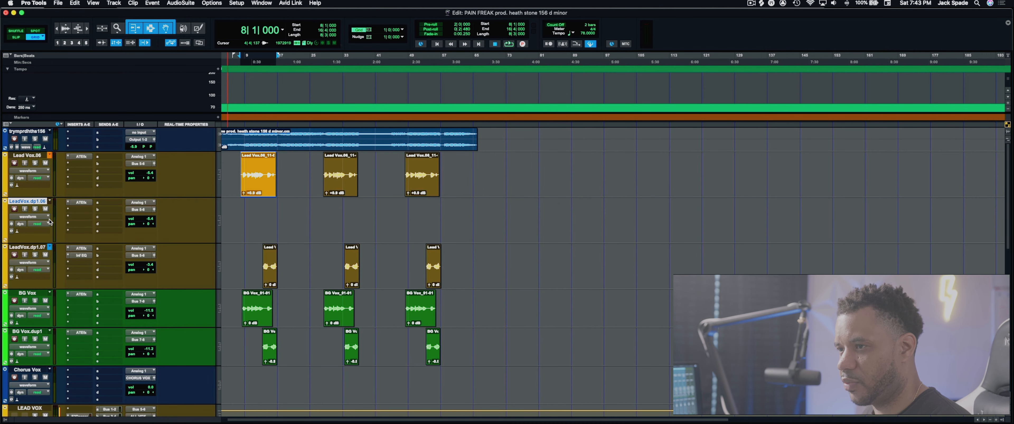
# Step: Test record arming on the empty duplicate lead track and examine the LEAD VOX bus track that it feeds
pyautogui.click(14, 209)
pyautogui.click(14, 210)
pyautogui.hscroll(-1, 130, 210)
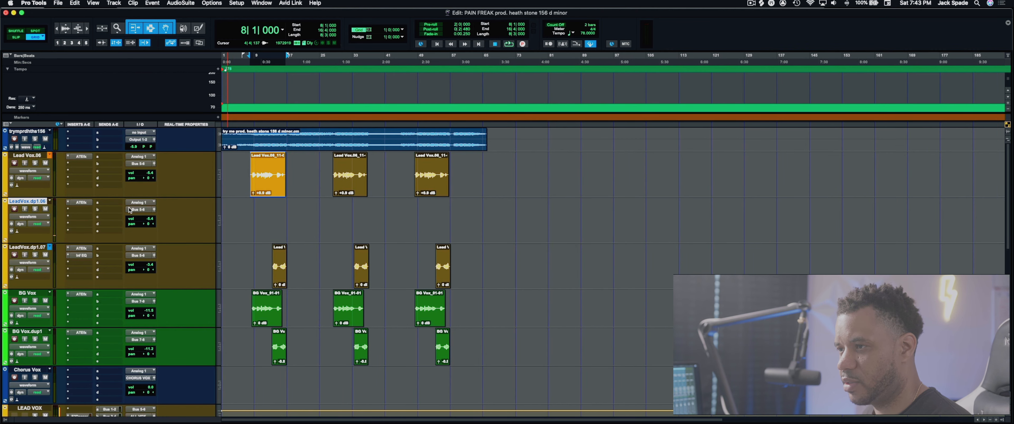
pyautogui.scroll(-15, 118, 216)
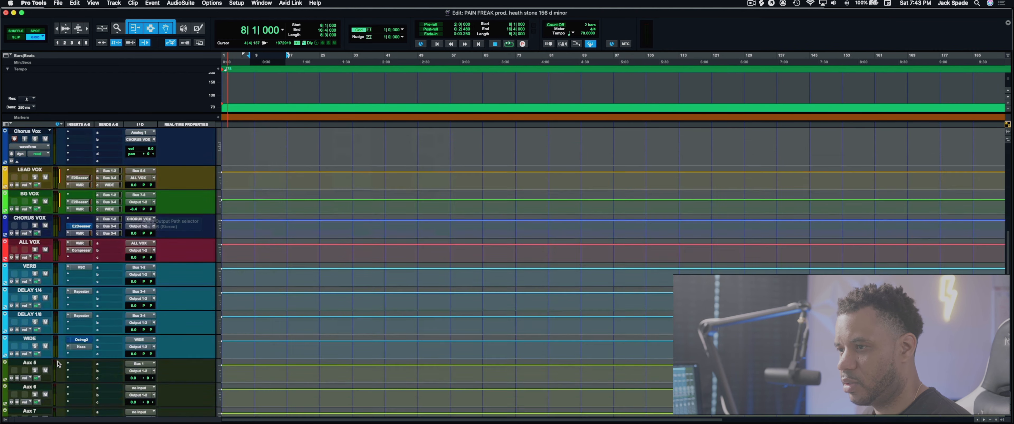
pyautogui.scroll(12, 37, 225)
pyautogui.scroll(-1, 37, 226)
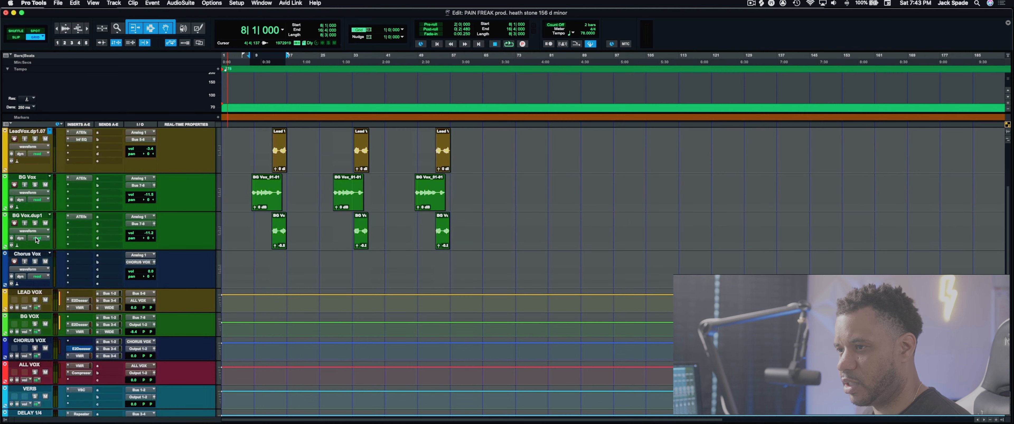
pyautogui.click(33, 293)
pyautogui.scroll(2, 33, 295)
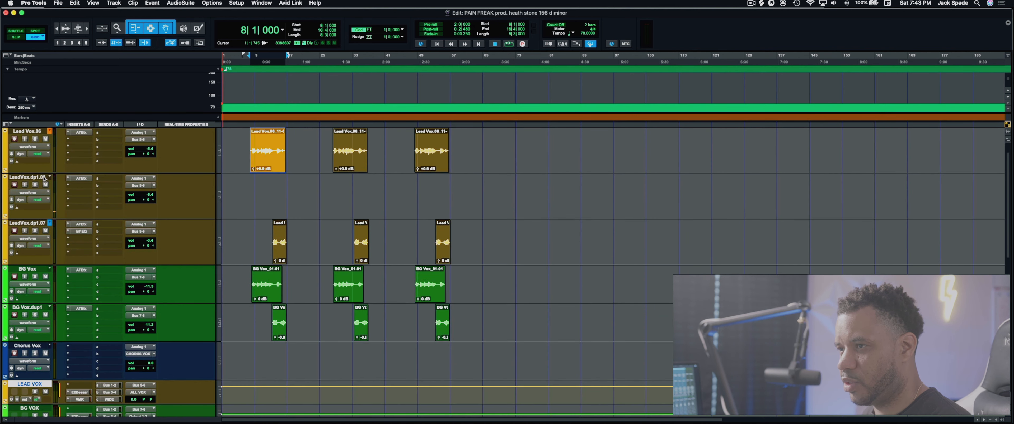
# Step: Move the empty duplicate lead track above Lead Vox.06 and place the edit cursor at bar 6
pyautogui.moveTo(38, 177); pyautogui.dragTo(45, 257)
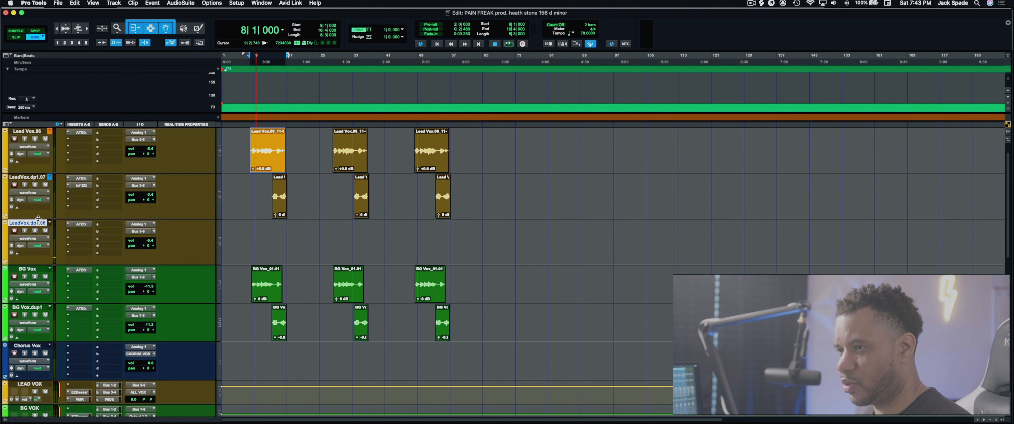
pyautogui.moveTo(33, 226); pyautogui.dragTo(33, 134)
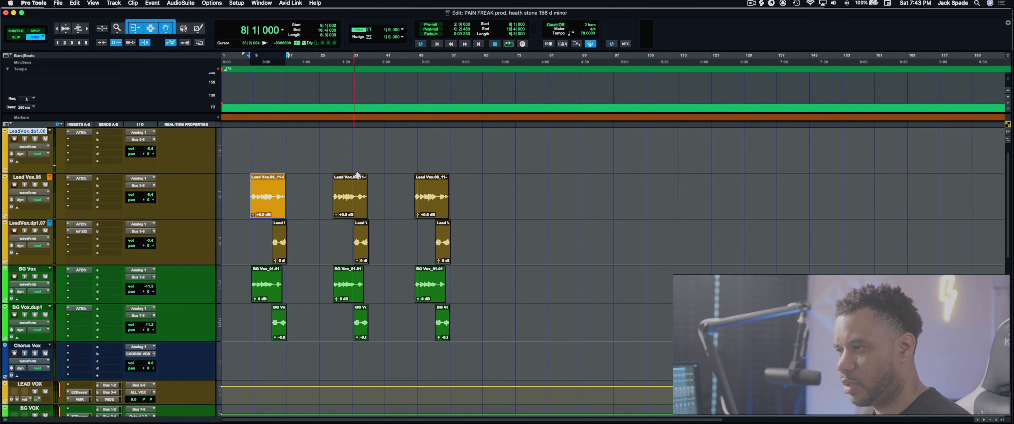
pyautogui.scroll(1, 359, 181)
pyautogui.click(238, 254)
# Step: Open the E2Deesser insert on the LEAD VOX bus track and move its window clear for viewing
pyautogui.scroll(-5, 238, 254)
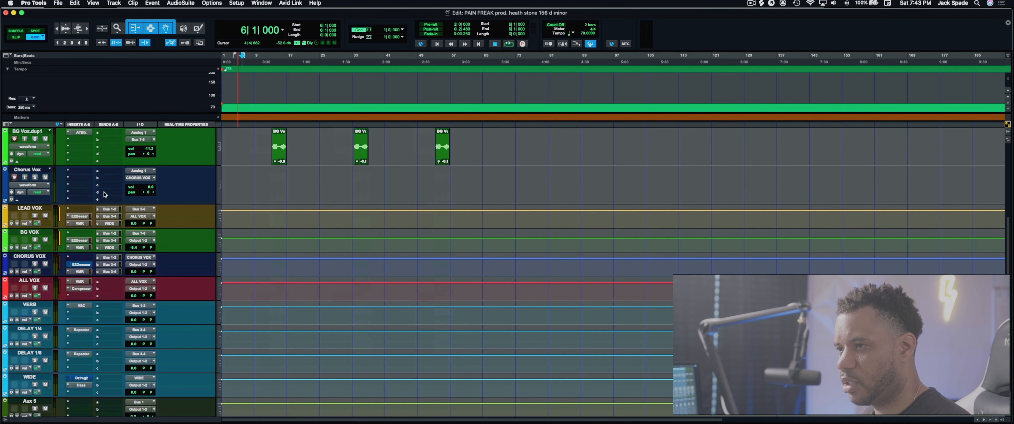
pyautogui.click(36, 210)
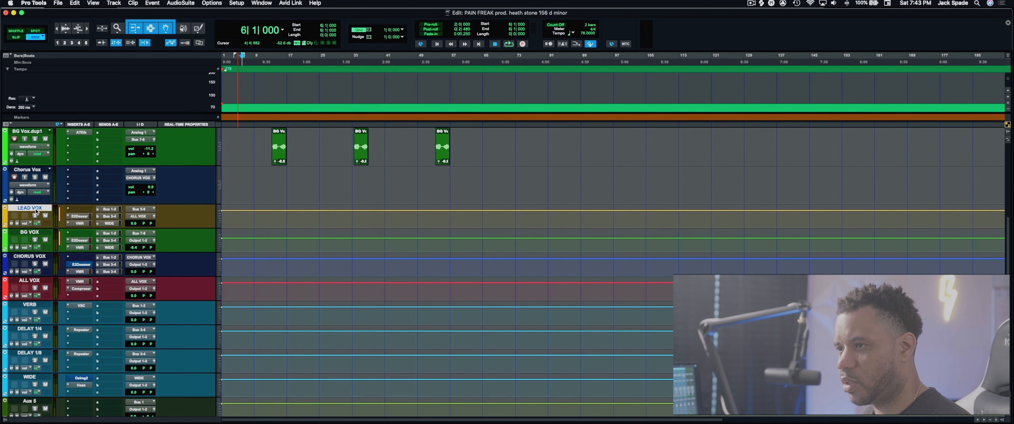
pyautogui.click(80, 216)
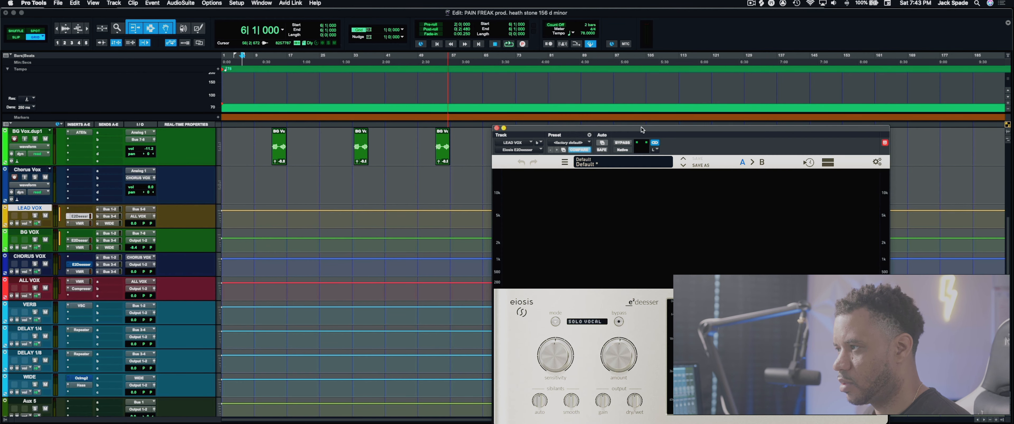
pyautogui.moveTo(641, 128); pyautogui.dragTo(387, 49)
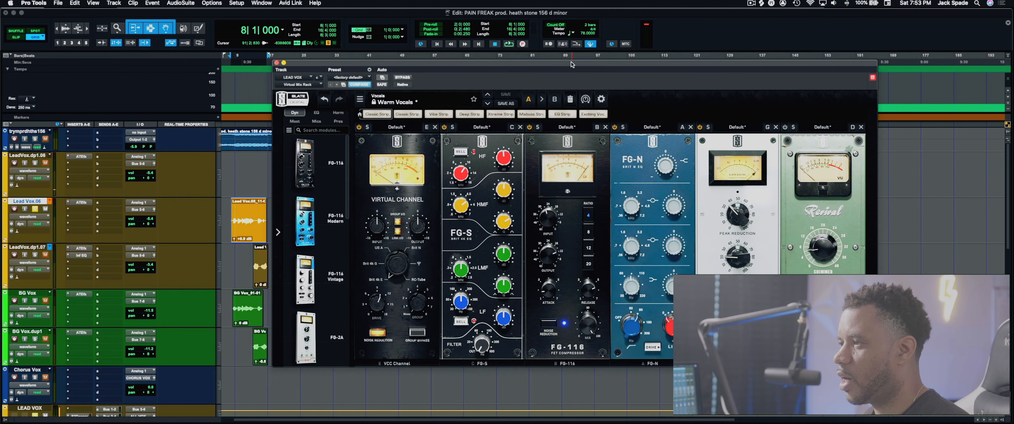
# Step: Examine the Warm Vocals chain in LEAD VOX's Virtual Mix Rack and browse its harmonic modules
pyautogui.moveTo(571, 65); pyautogui.dragTo(533, 55)
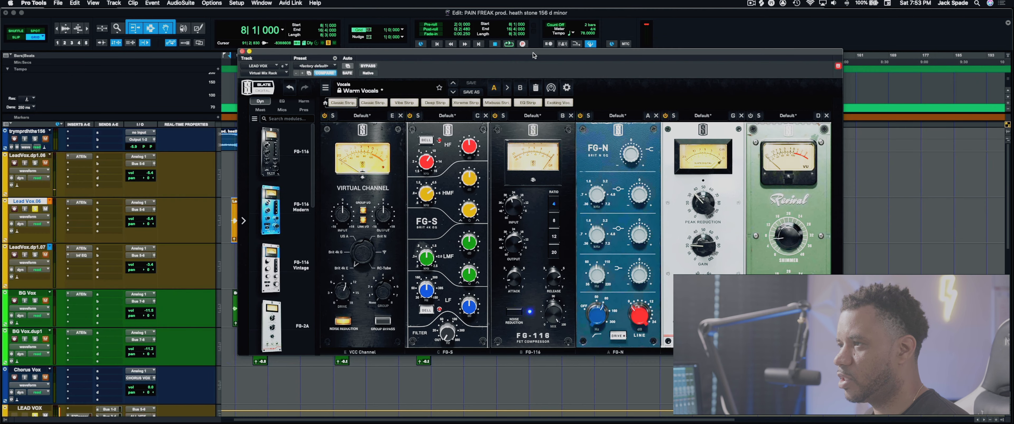
pyautogui.moveTo(413, 55); pyautogui.dragTo(448, 50)
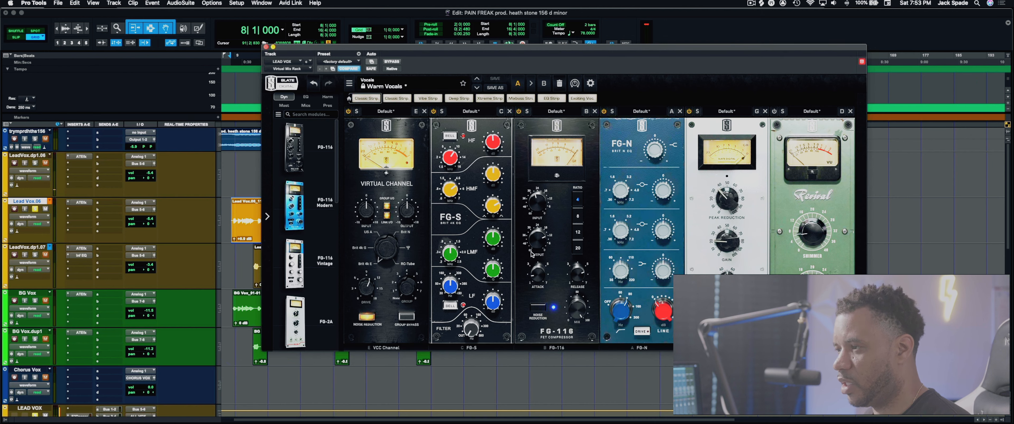
pyautogui.click(306, 97)
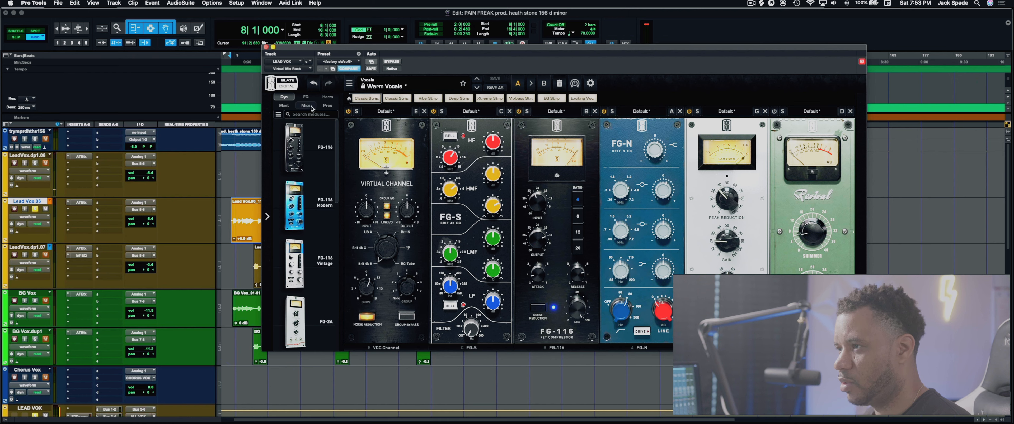
pyautogui.click(327, 96)
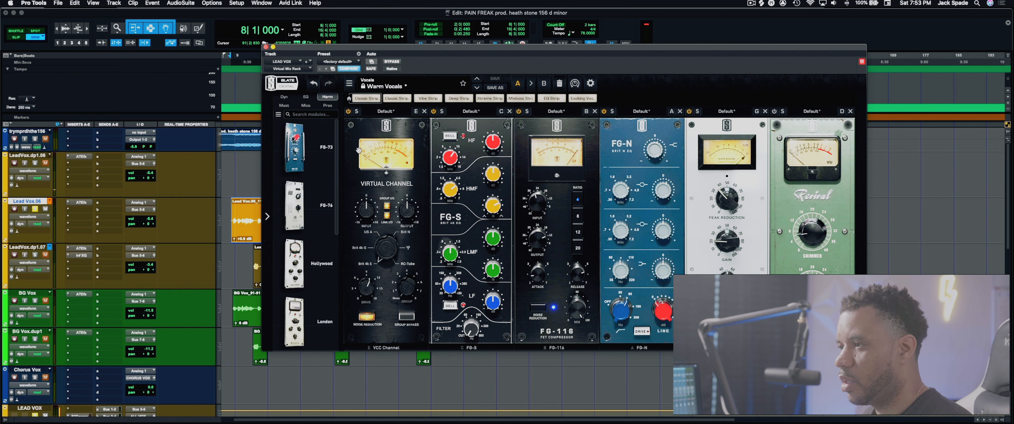
pyautogui.moveTo(428, 49); pyautogui.dragTo(418, 51)
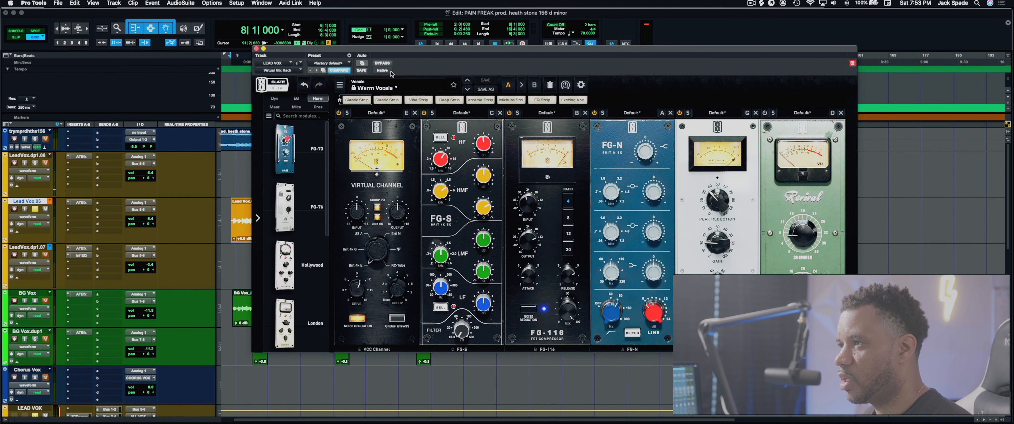
pyautogui.moveTo(393, 47); pyautogui.dragTo(450, 52)
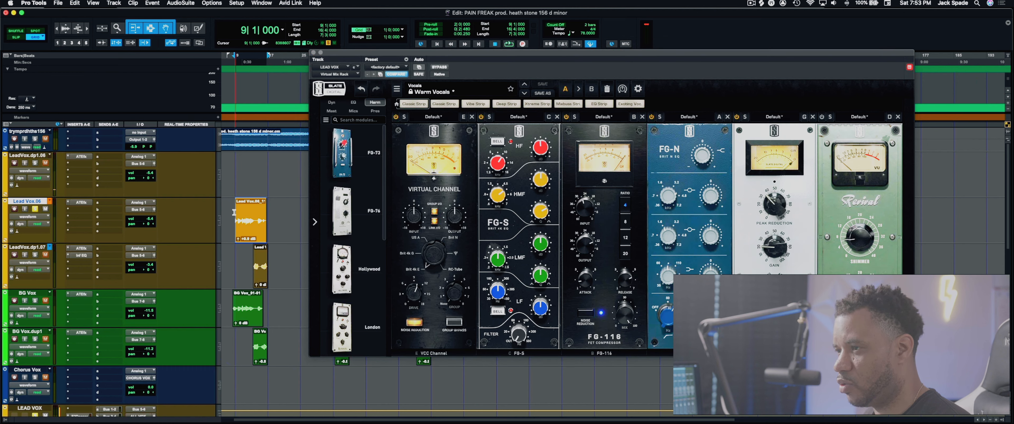
# Step: Place the edit cursor at bar 9 in the first Lead Vox.06 clip, play the vocal through the rack, and stop playback
pyautogui.click(235, 212)
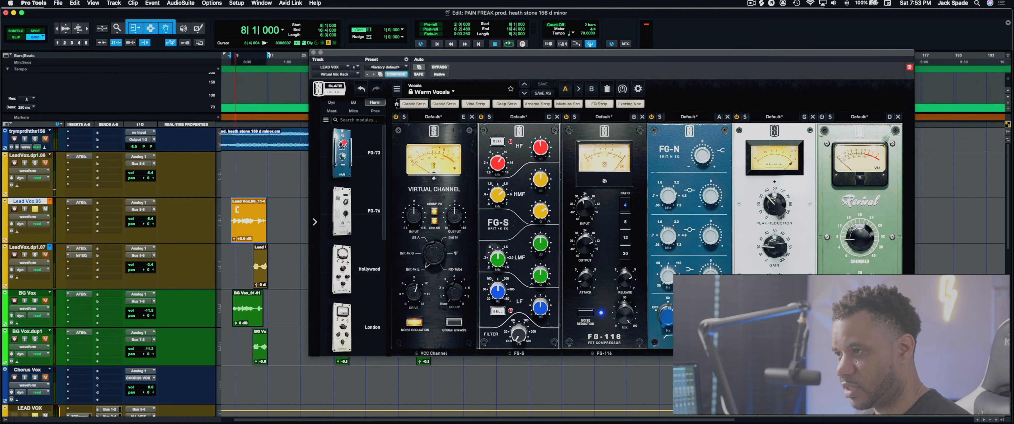
pyautogui.click(236, 212)
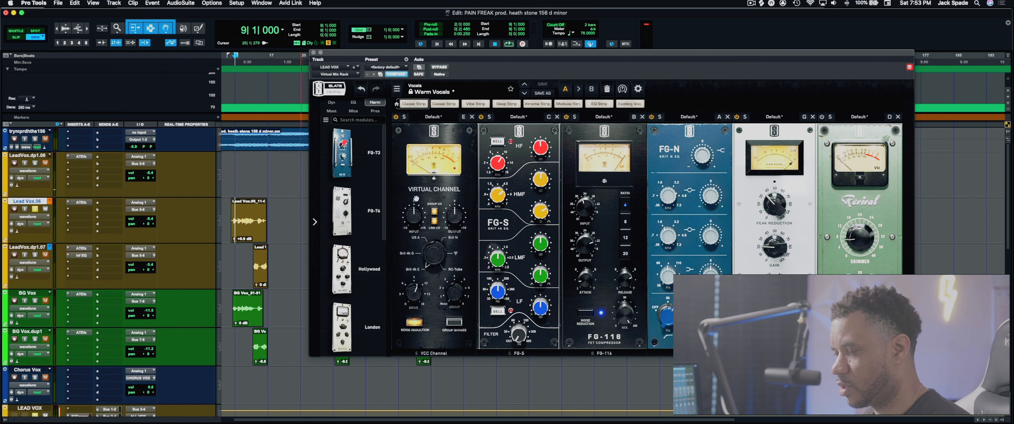
pyautogui.press('space')
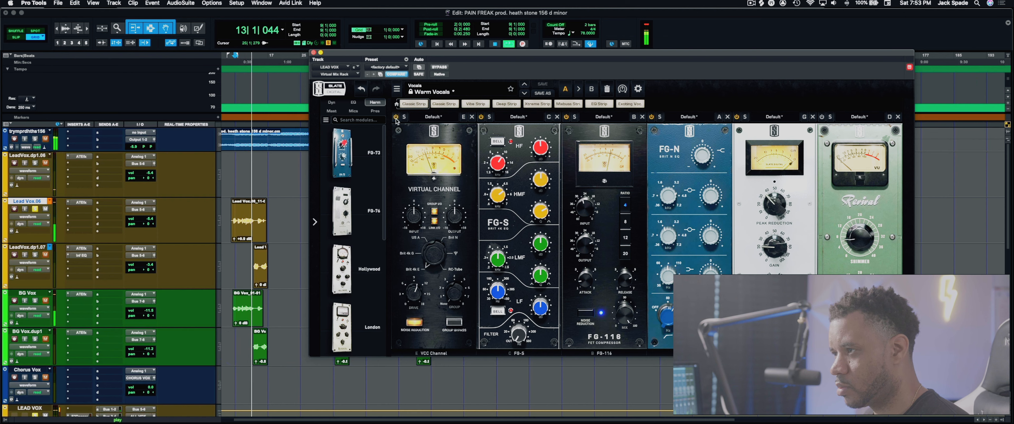
pyautogui.press('space')
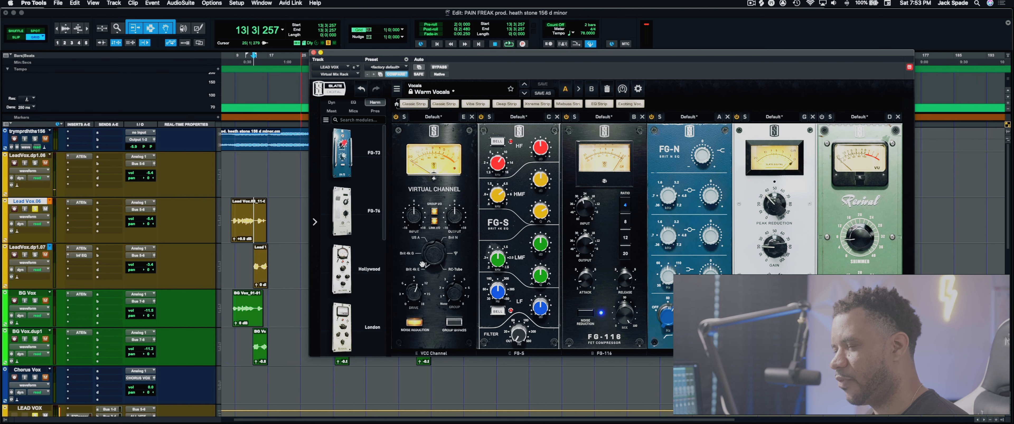
# Step: Play the first Lead Vox.06 clip from bar 9 to audition the Virtual Channel module, and stop playback
pyautogui.moveTo(412, 297)
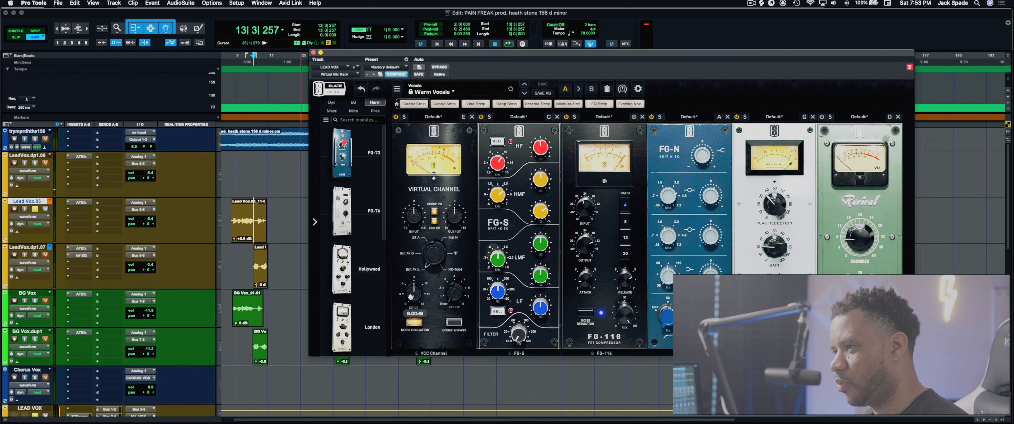
pyautogui.click(238, 214)
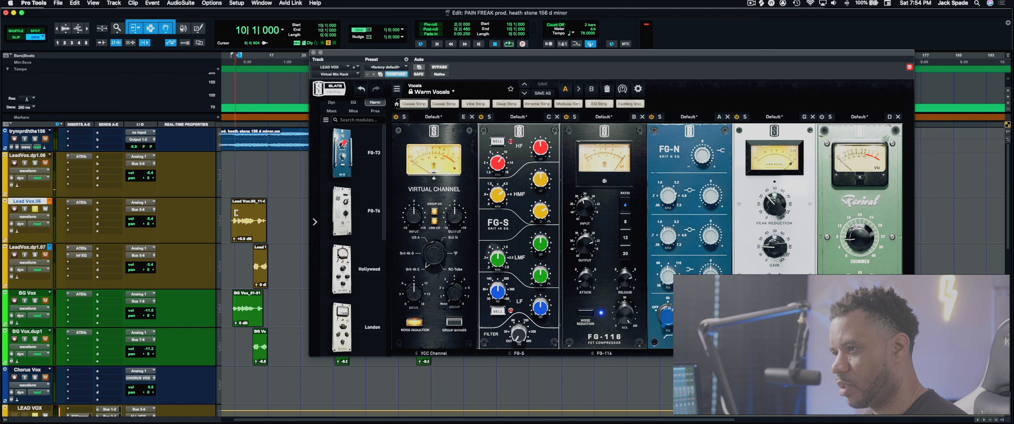
pyautogui.doubleClick(236, 213)
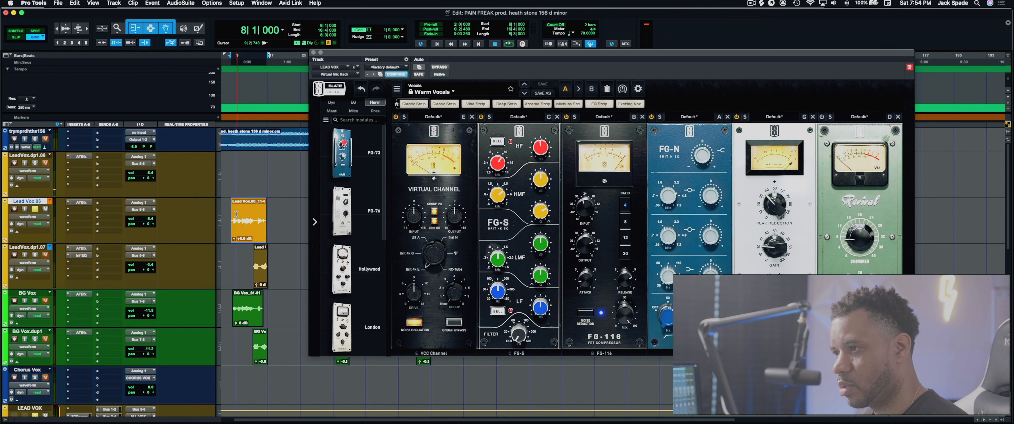
pyautogui.click(237, 214)
pyautogui.press('space')
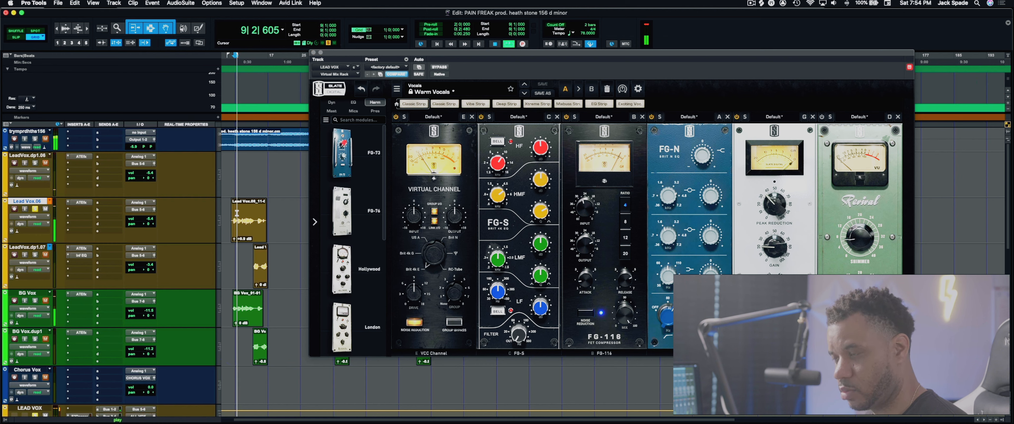
pyautogui.press('r')
pyautogui.press('t')
pyautogui.press('t')
pyautogui.press('t')
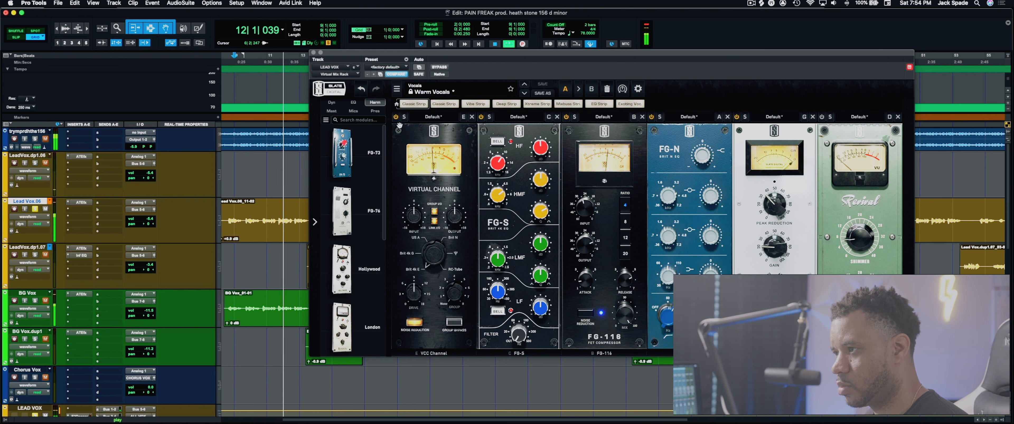
pyautogui.press('space')
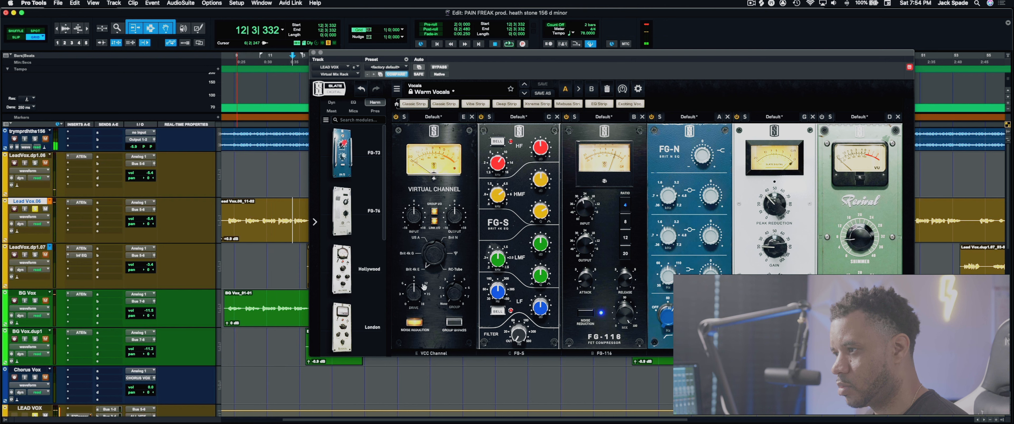
# Step: Adjust the Virtual Channel's drive and briefly play the vocal to hear it
pyautogui.moveTo(423, 287); pyautogui.dragTo(415, 300)
pyautogui.press('space')
pyautogui.press('space')
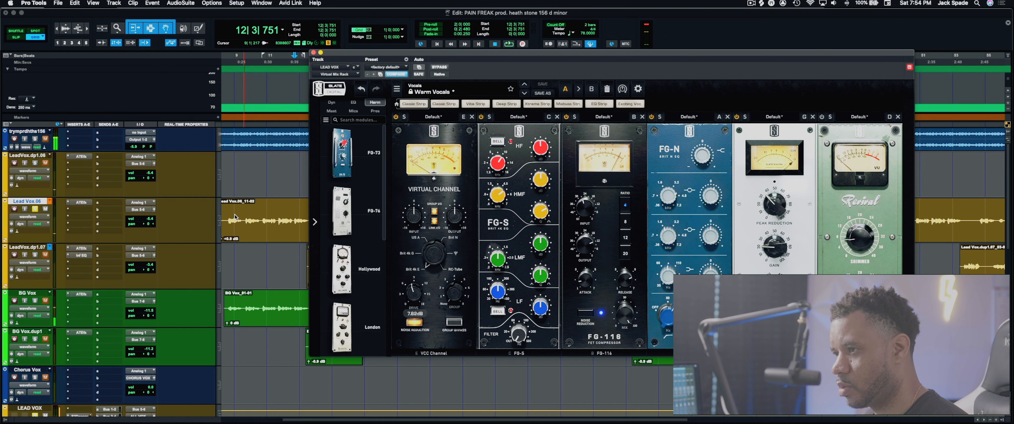
# Step: Return the edit cursor to bar 9 in Lead Vox.06 and play the vocal to audition the FG-S EQ
pyautogui.click(235, 218)
pyautogui.click(524, 133)
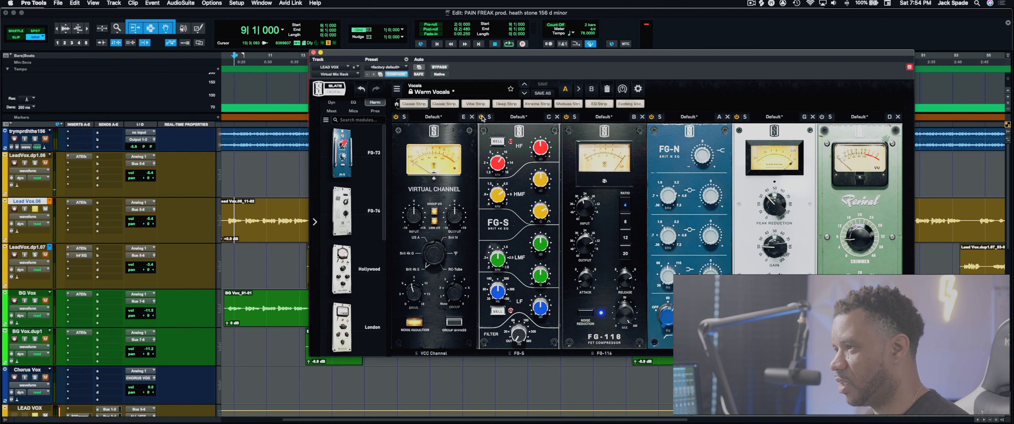
pyautogui.press('space')
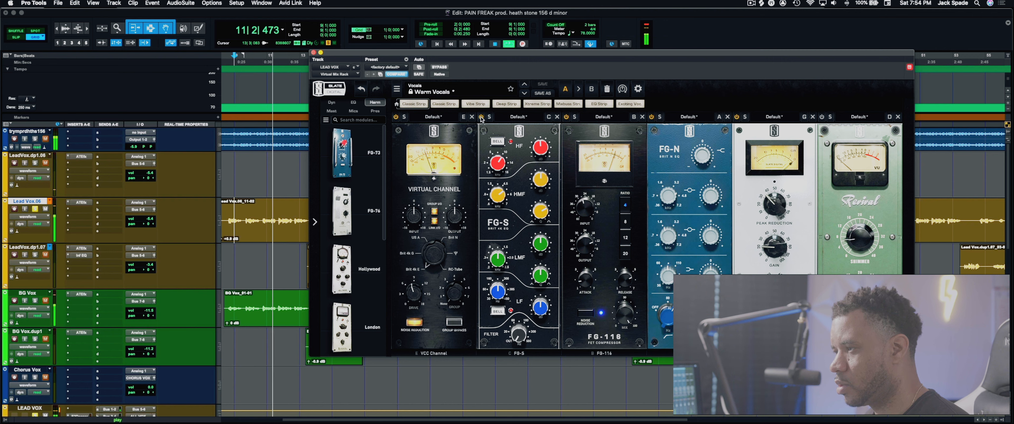
pyautogui.press('space')
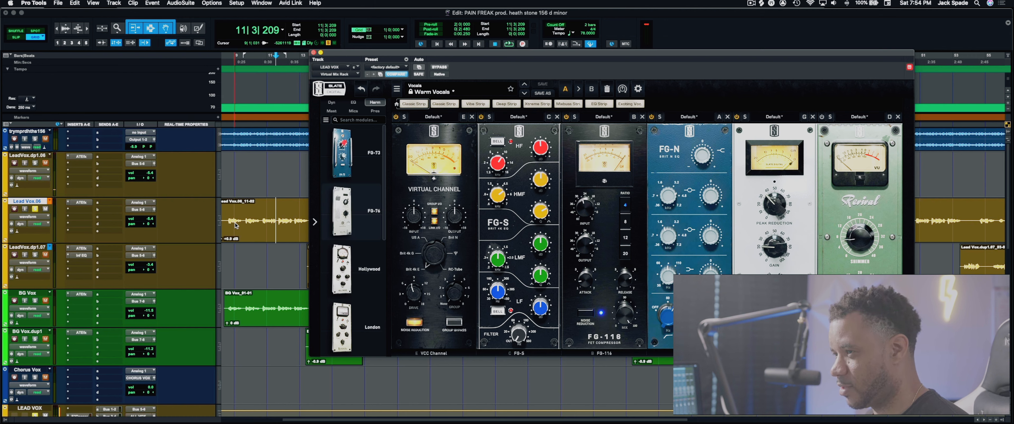
# Step: Play Lead Vox.06 from 8|3|000 while toggling the FG-116 compressor's bypass to compare, and stop playback
pyautogui.click(226, 227)
pyautogui.click(226, 215)
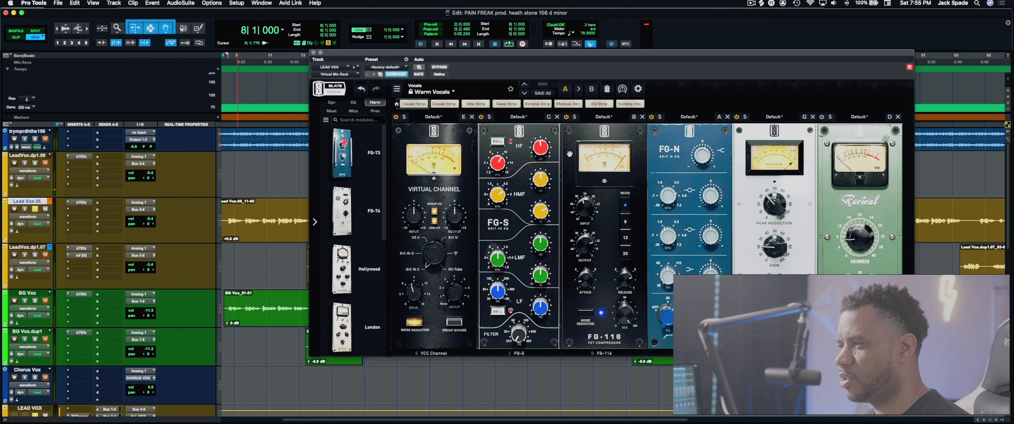
pyautogui.click(226, 221)
pyautogui.press('space')
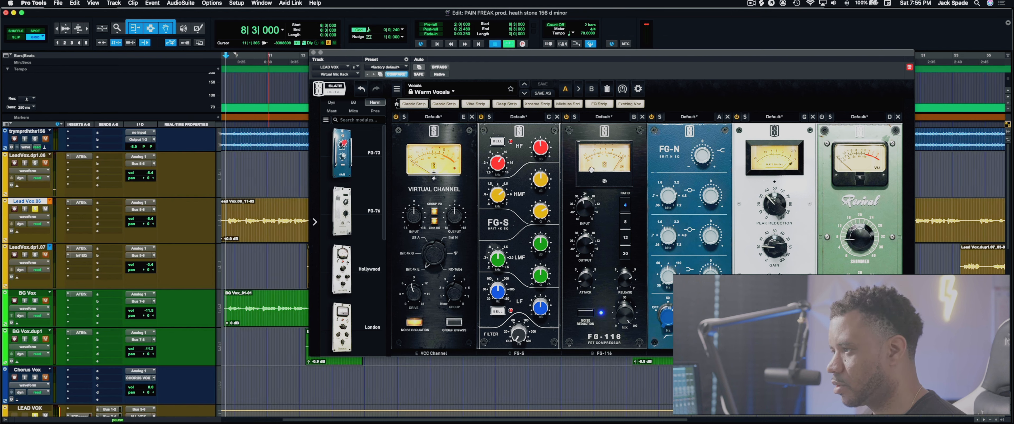
pyautogui.click(567, 116)
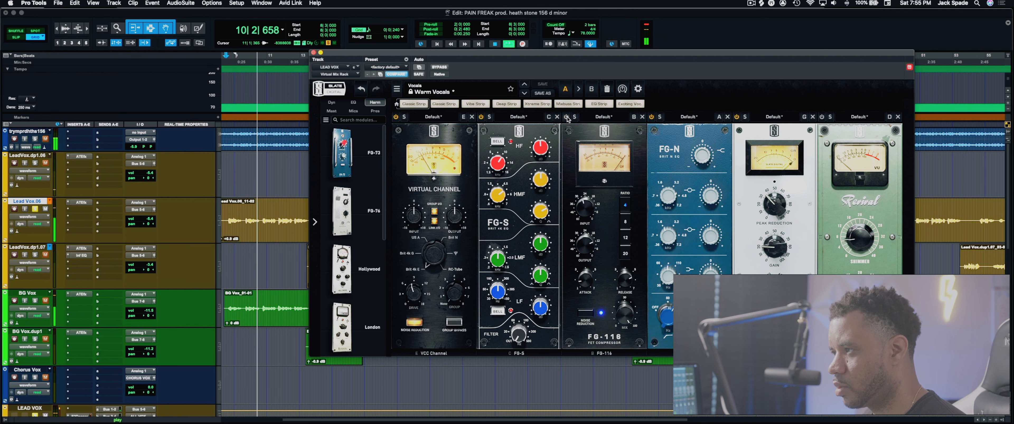
pyautogui.click(567, 117)
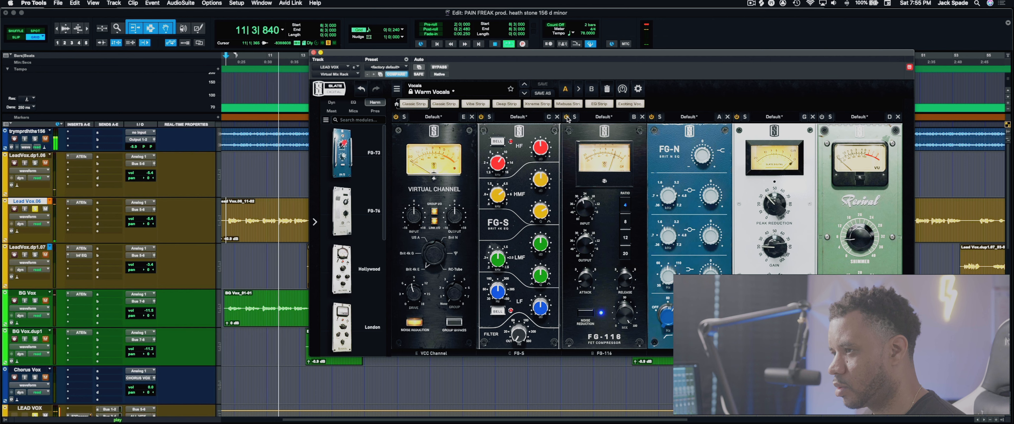
pyautogui.click(567, 117)
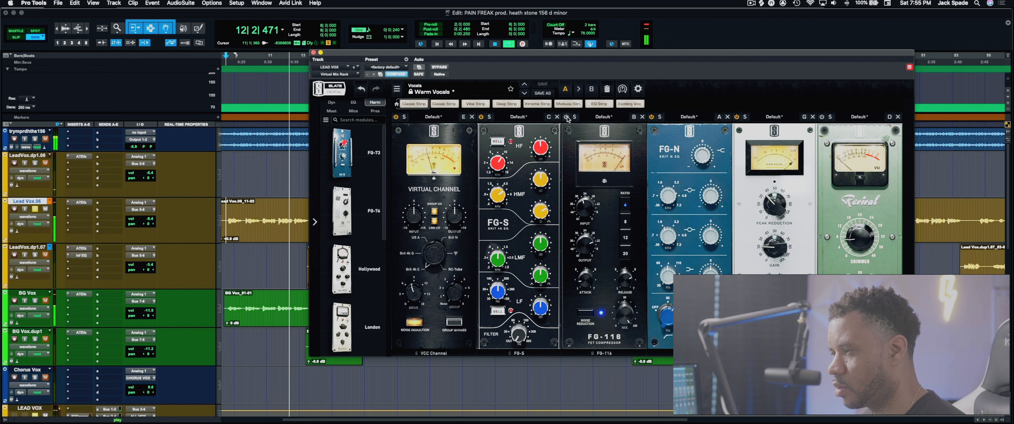
pyautogui.click(567, 117)
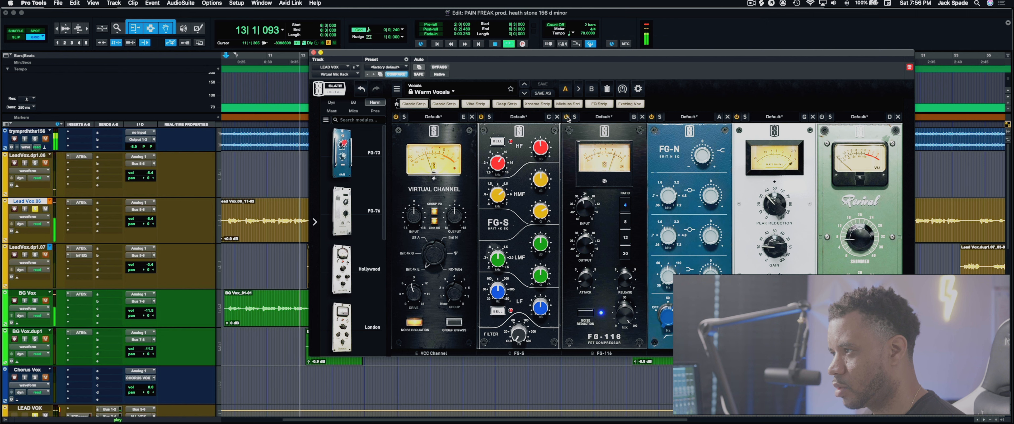
pyautogui.press('space')
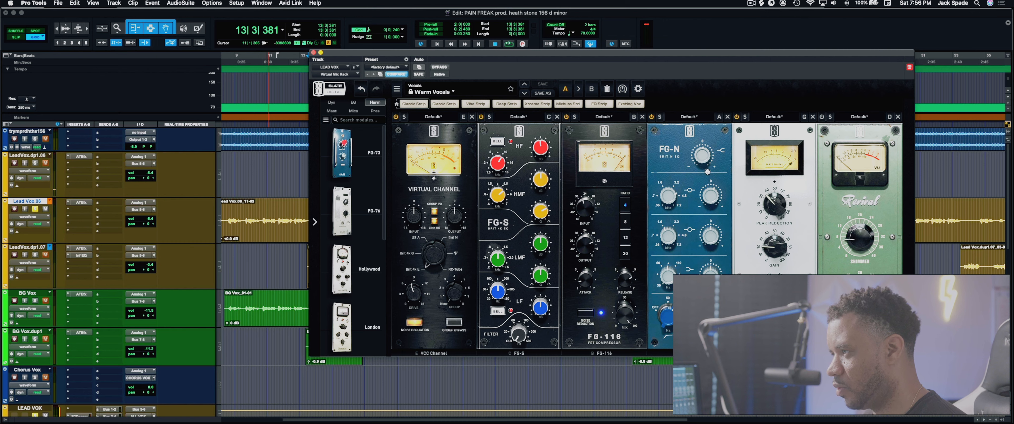
# Step: Place the edit cursor at 8|3|000 in Lead Vox.06 and play the vocal to audition the FG-N EQ
pyautogui.click(228, 227)
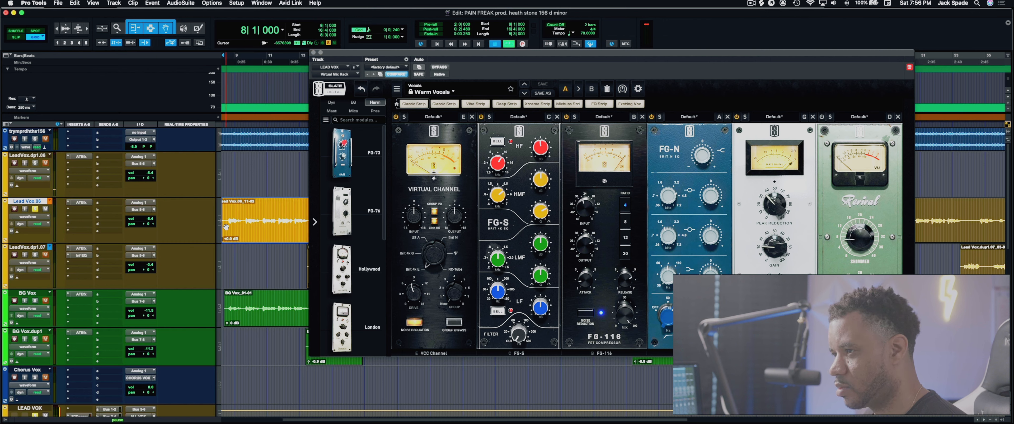
pyautogui.click(226, 214)
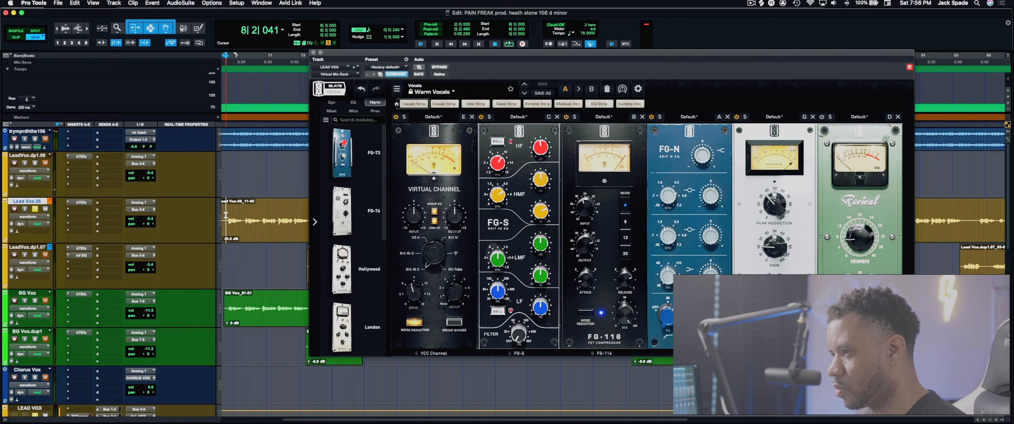
pyautogui.press('space')
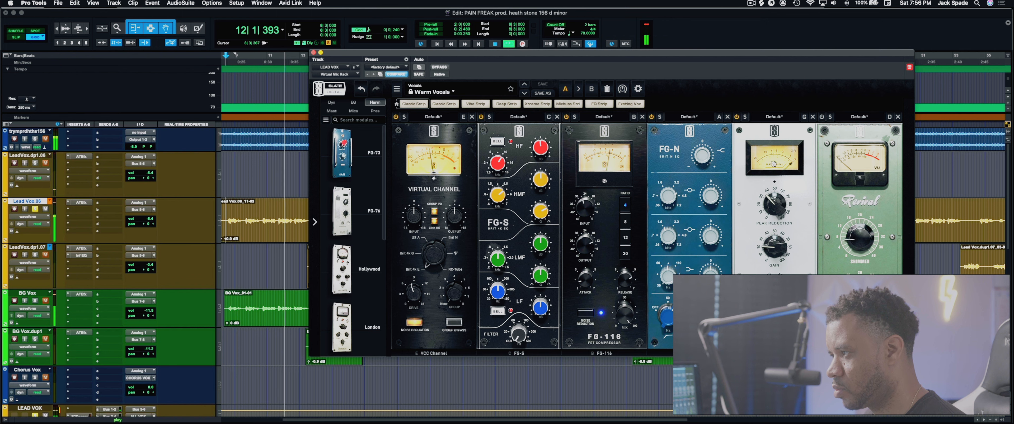
pyautogui.press('space')
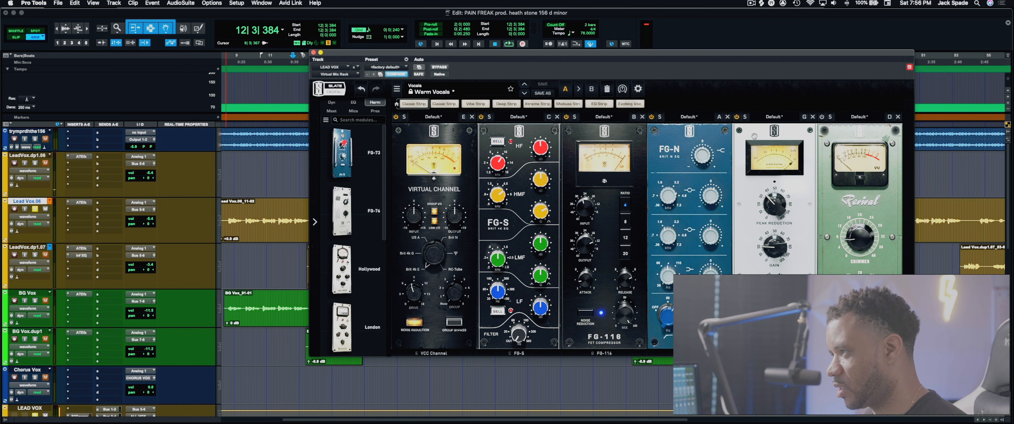
# Step: Audition the white Peak Reduction/Gain compressor from 8|3|480, nudging its peak reduction and toggling its bypass during playback
pyautogui.click(736, 118)
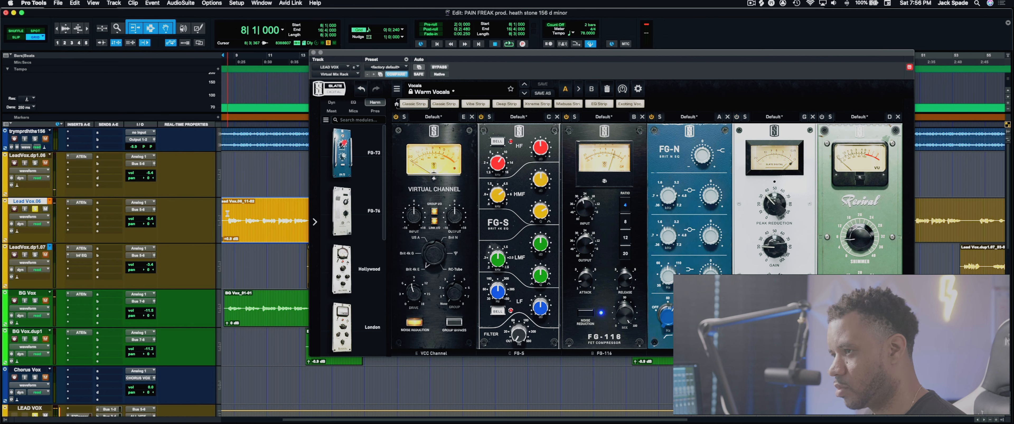
pyautogui.click(228, 214)
pyautogui.press('space')
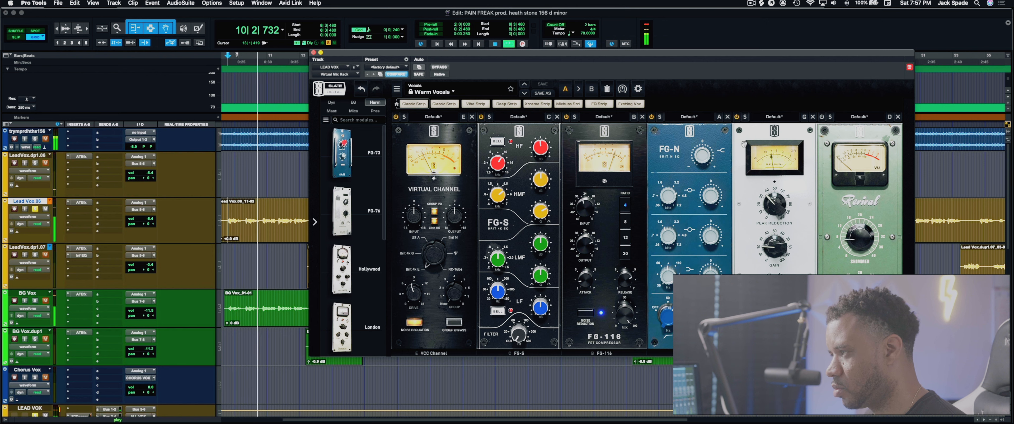
pyautogui.moveTo(768, 208)
pyautogui.moveTo(769, 209); pyautogui.dragTo(769, 206)
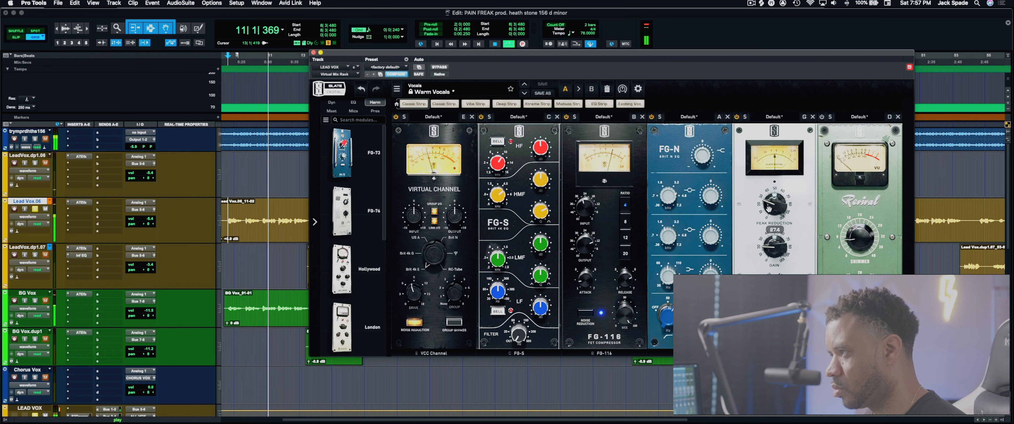
pyautogui.click(736, 117)
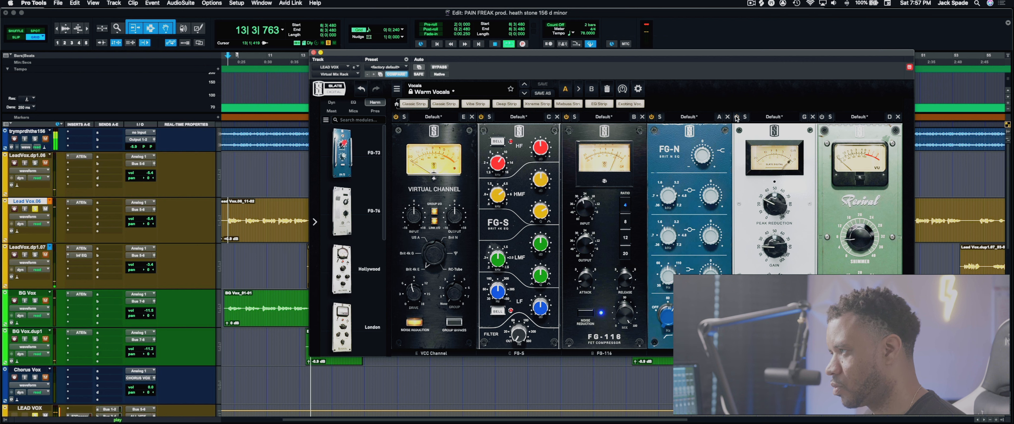
pyautogui.press('space')
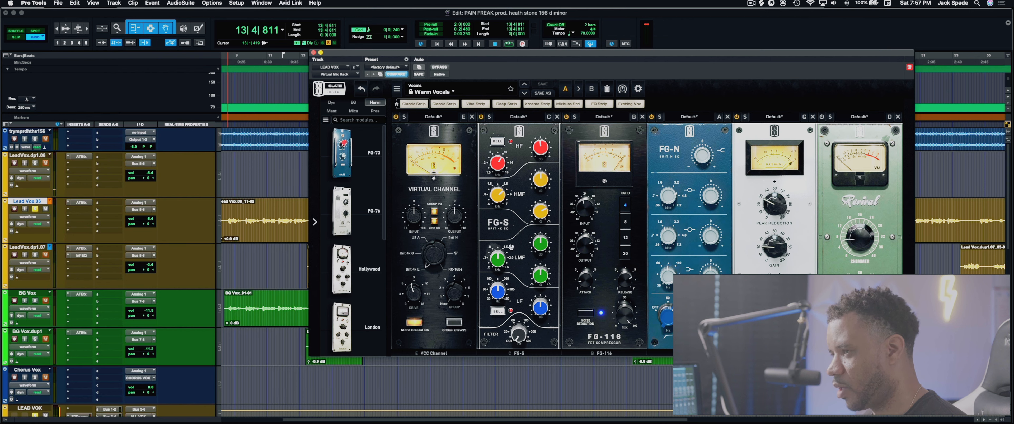
# Step: Play Lead Vox.06 from 8|3|480 to audition the Revival module, toggling its bypass, and stop playback
pyautogui.click(230, 222)
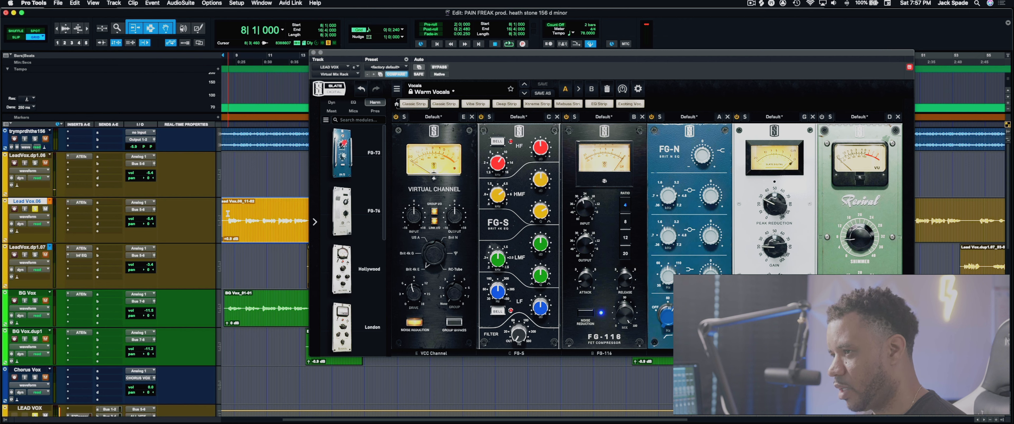
pyautogui.click(227, 214)
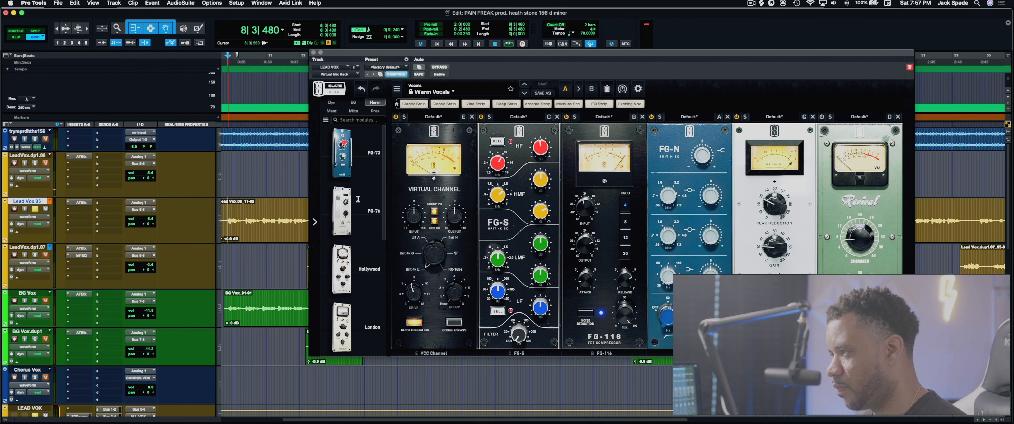
pyautogui.click(823, 120)
pyautogui.press('space')
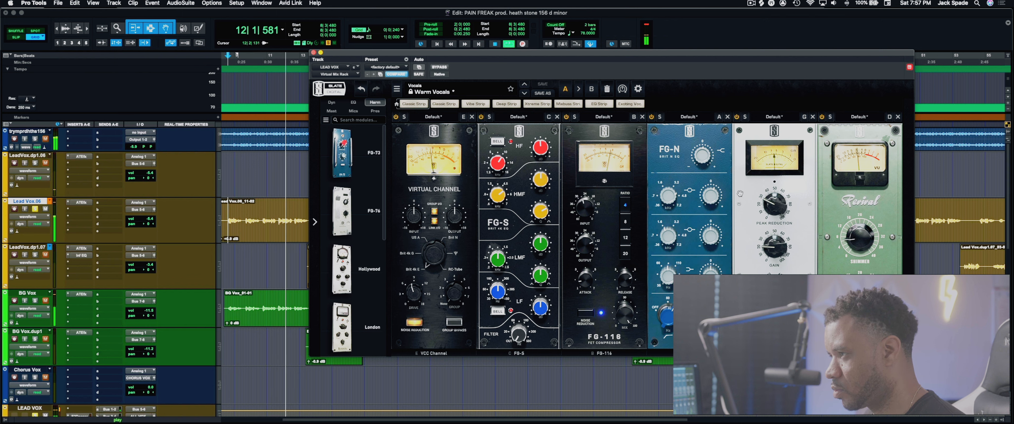
pyautogui.press('space')
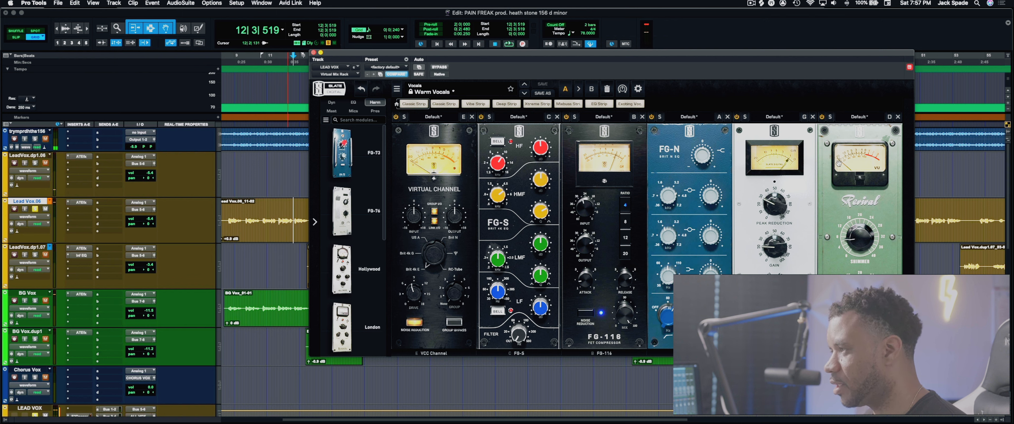
pyautogui.moveTo(854, 258)
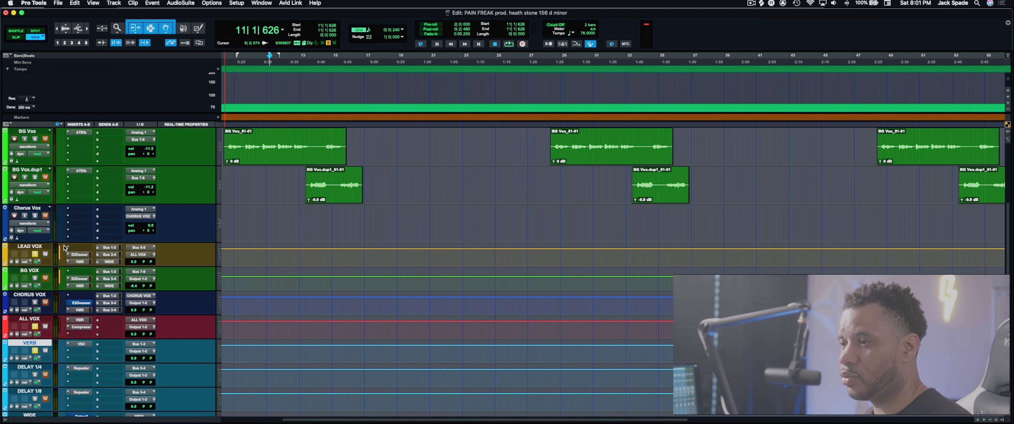
# Step: Open LEAD VOX's Bus 1-2 send and the VERB track's Verbsuite Classics insert, moving the reverb window clear for viewing
pyautogui.click(107, 248)
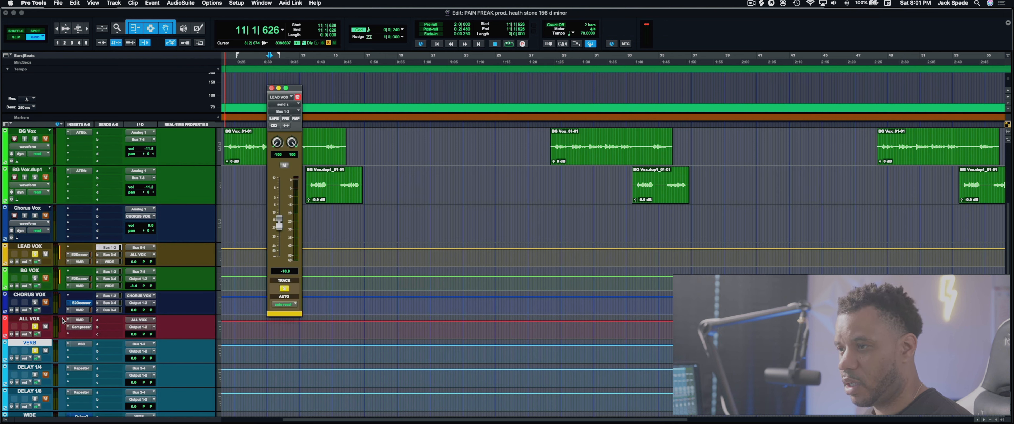
pyautogui.click(80, 345)
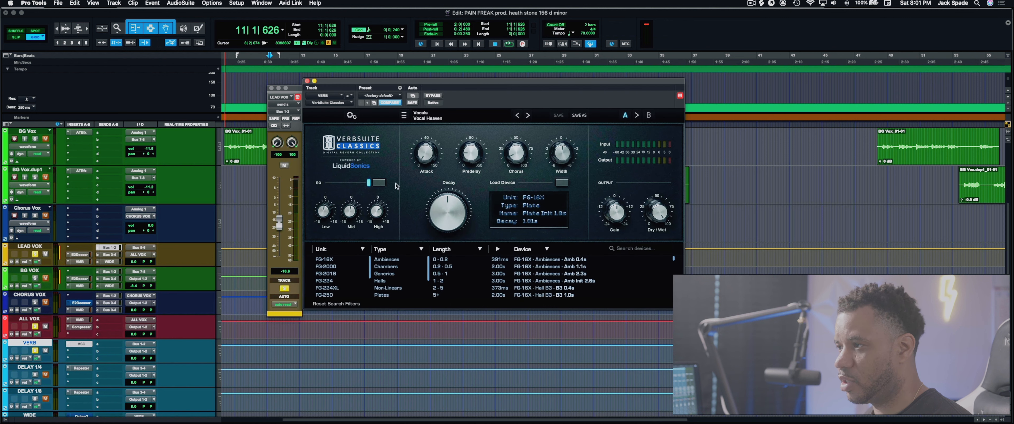
pyautogui.moveTo(480, 82); pyautogui.dragTo(512, 90)
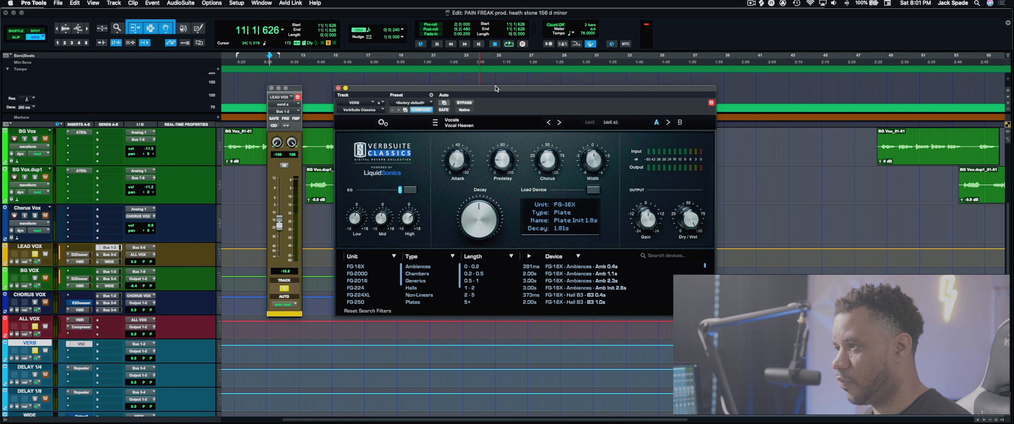
pyautogui.moveTo(495, 86); pyautogui.dragTo(506, 69)
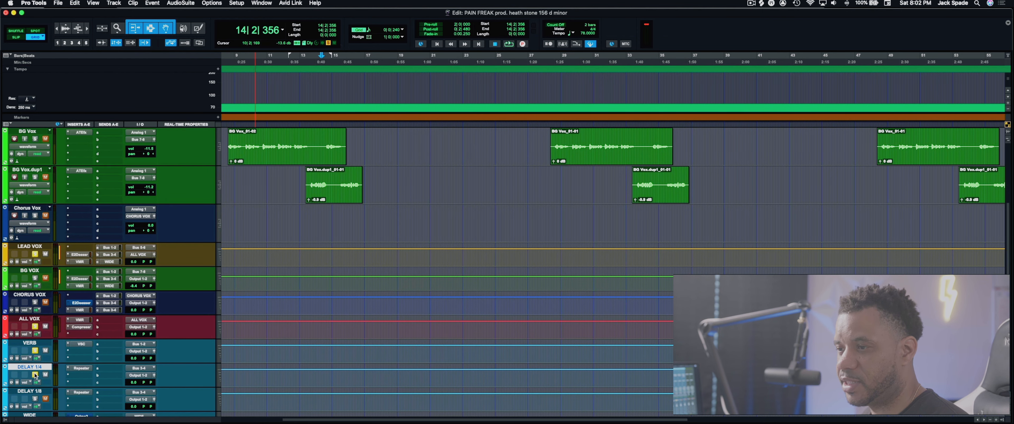
# Step: Open DELAY 1/4's Repeater insert, move its window clear, and play the vocals from just before the first BG Vox clip
pyautogui.click(73, 367)
pyautogui.moveTo(545, 163); pyautogui.dragTo(455, 152)
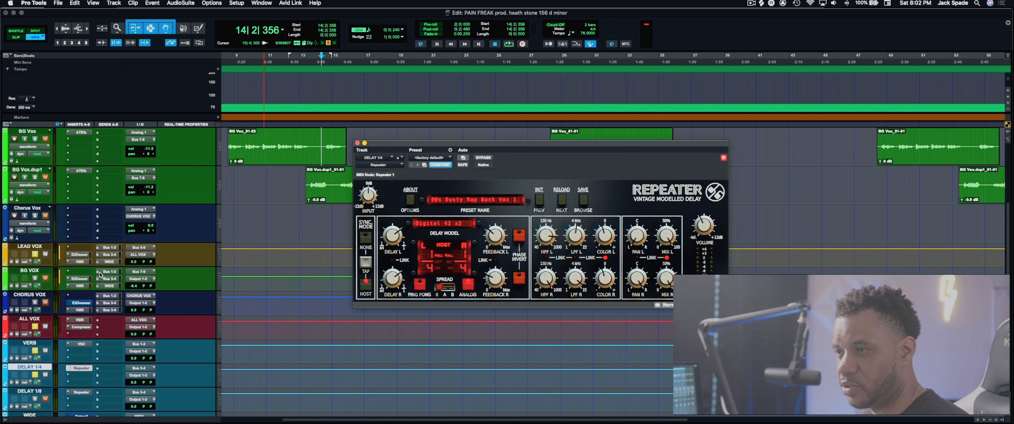
pyautogui.click(224, 142)
pyautogui.press('space')
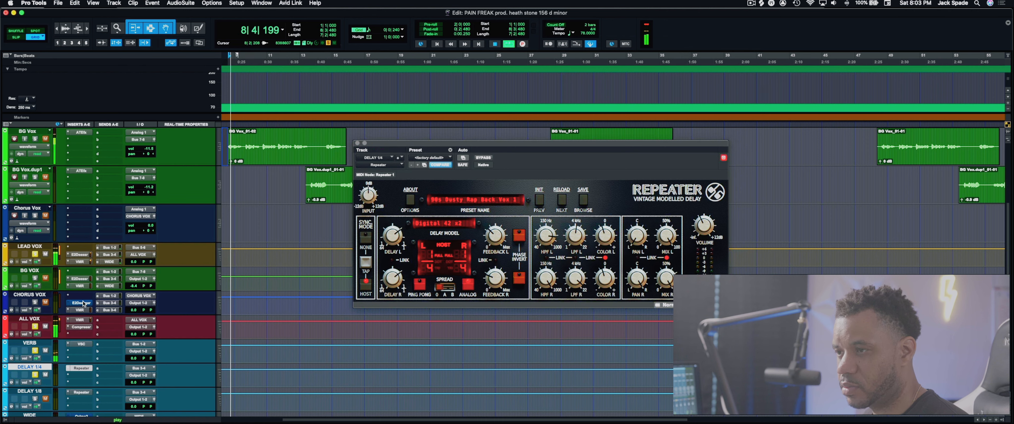
# Step: Open LEAD VOX's Bus 3-4 send, raise its level during playback, move the fader window aside, and lower the send again
pyautogui.click(108, 256)
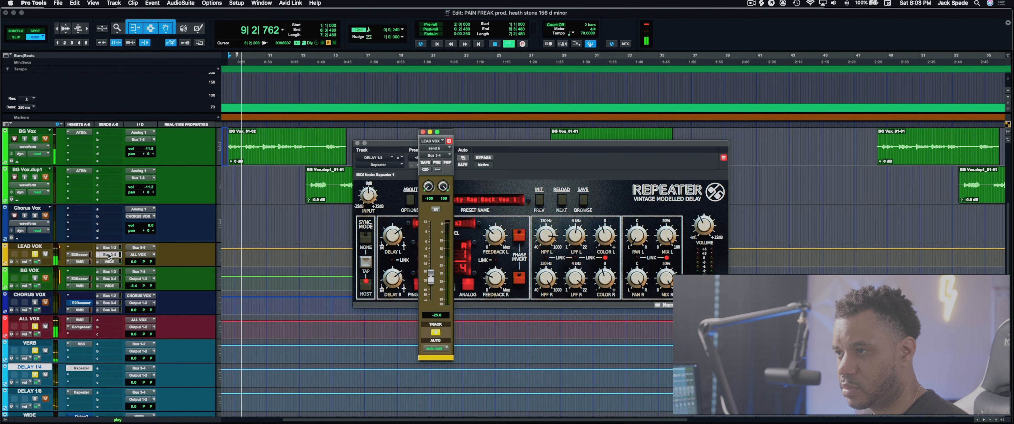
pyautogui.moveTo(430, 277); pyautogui.dragTo(431, 257)
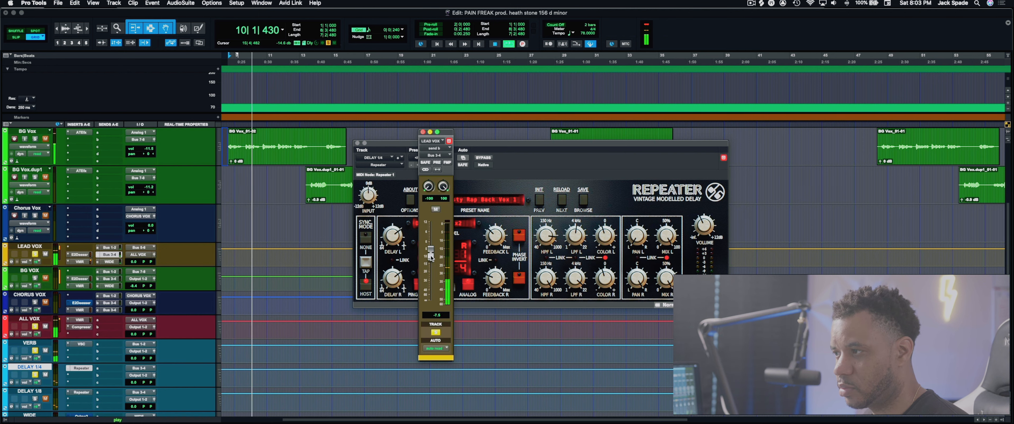
pyautogui.moveTo(444, 134); pyautogui.dragTo(296, 125)
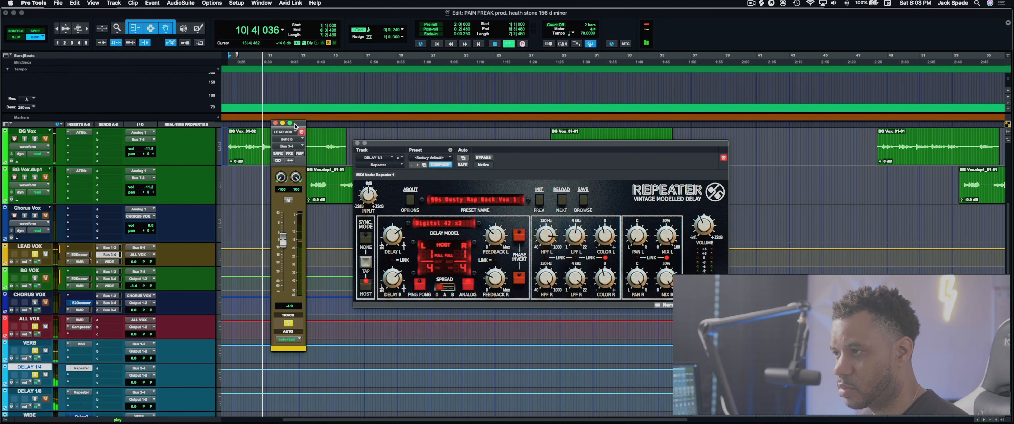
pyautogui.moveTo(284, 242); pyautogui.dragTo(287, 270)
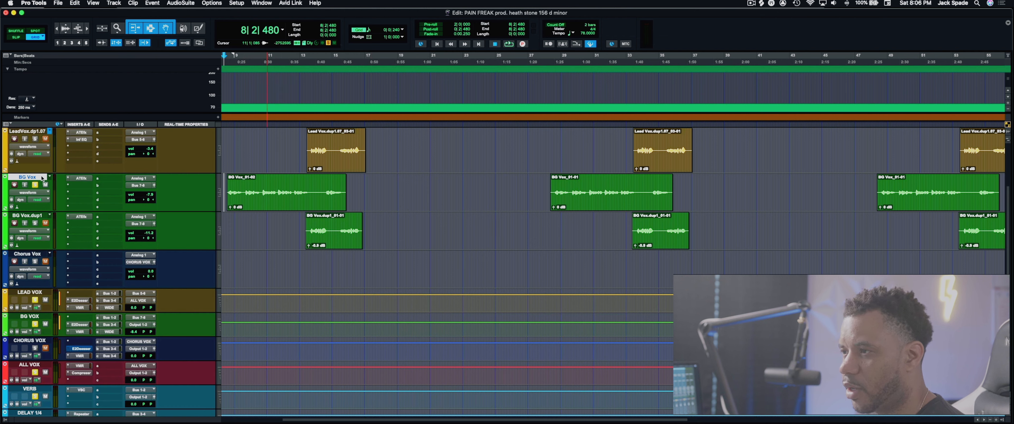
# Step: Play the soloed BG Vox from 8|2|480, select the BG VOX bus track, and stop playback
pyautogui.press('space')
pyautogui.press('space')
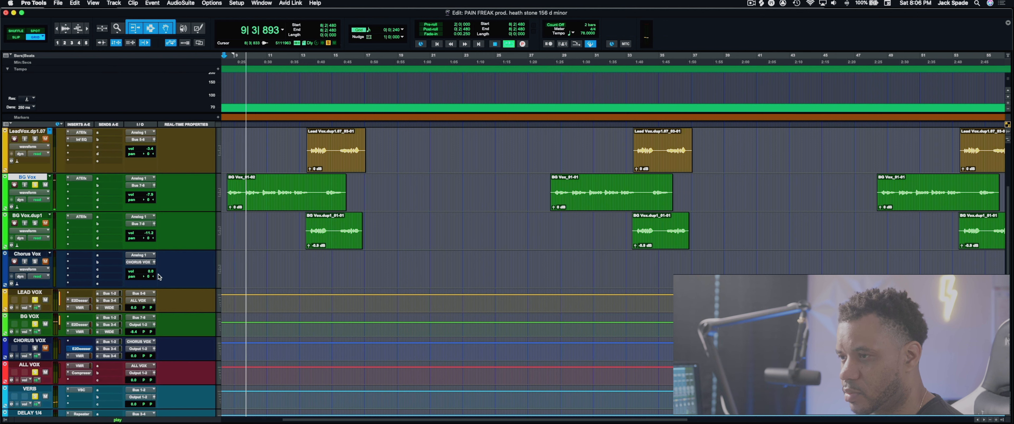
pyautogui.click(41, 317)
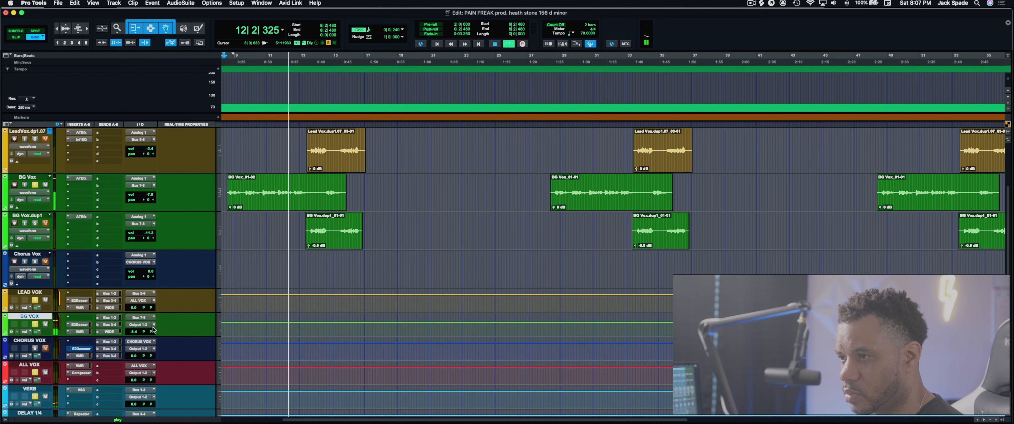
pyautogui.press('space')
# Step: Open BG VOX's E2Deesser, then its Virtual Mix Rack, audition the background vocal with the rack in view, and close the rack
pyautogui.click(81, 326)
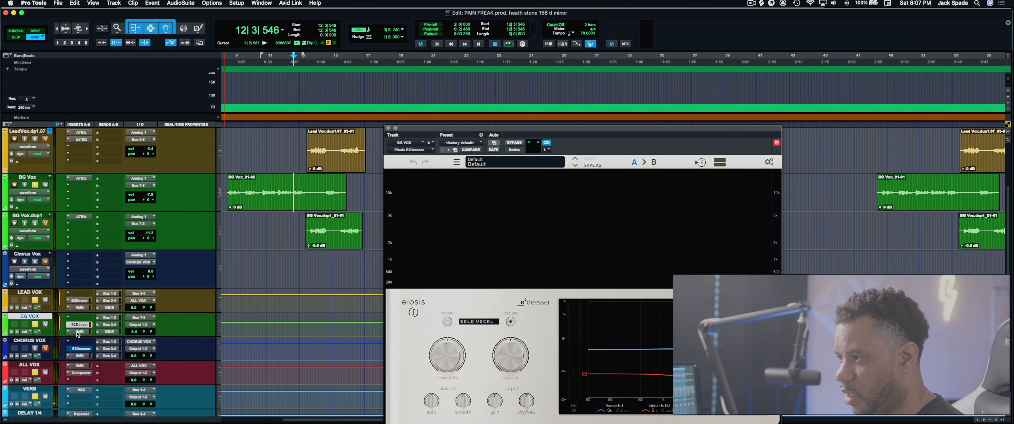
pyautogui.click(80, 332)
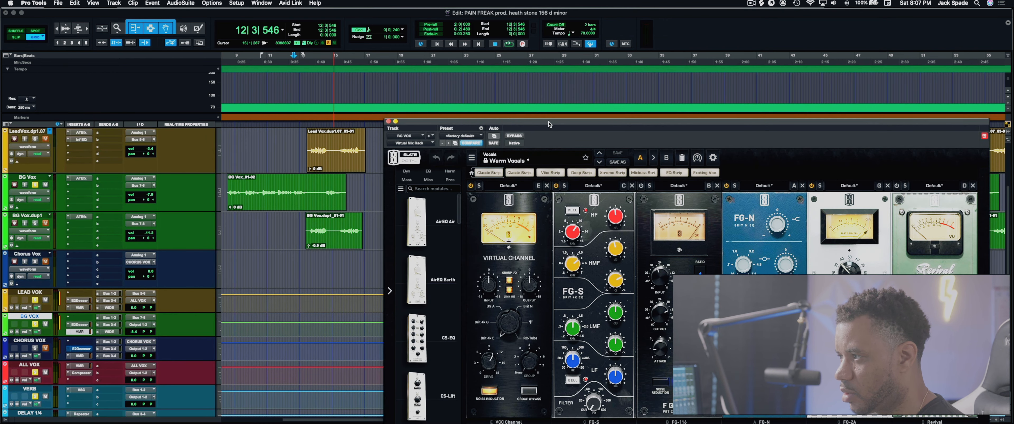
pyautogui.moveTo(548, 122); pyautogui.dragTo(355, 46)
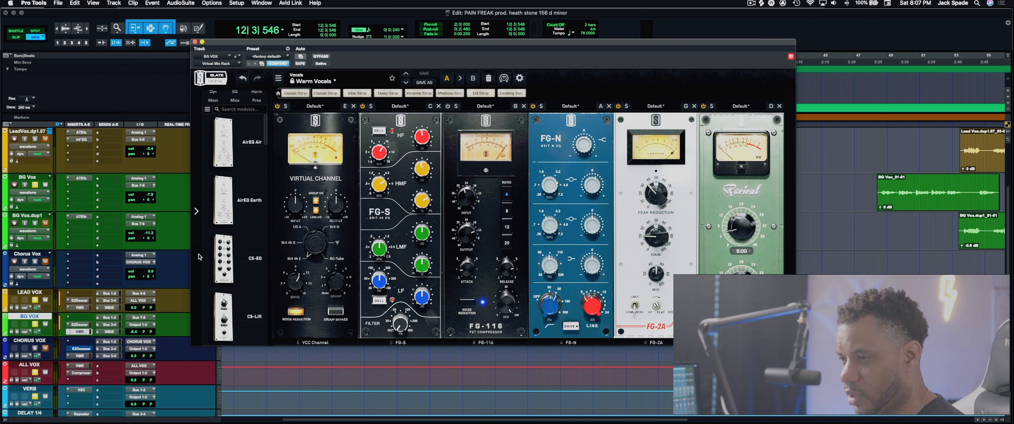
pyautogui.press('space')
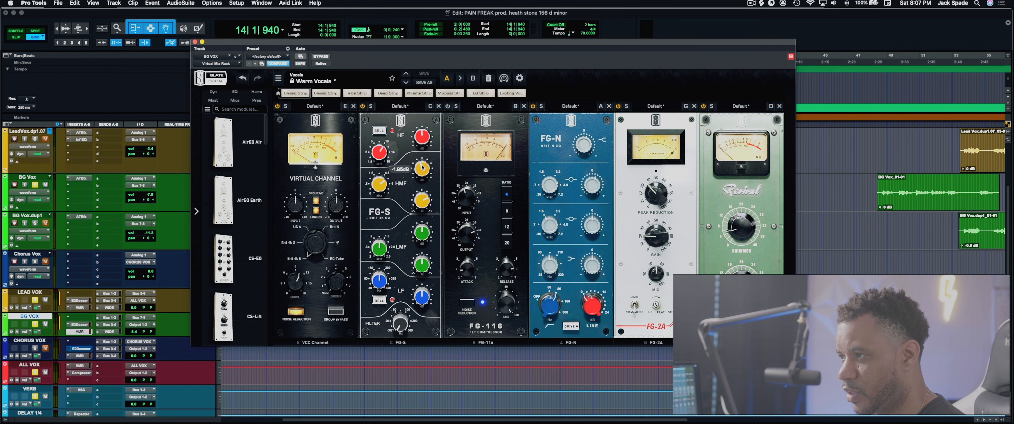
pyautogui.moveTo(423, 43); pyautogui.dragTo(464, 62)
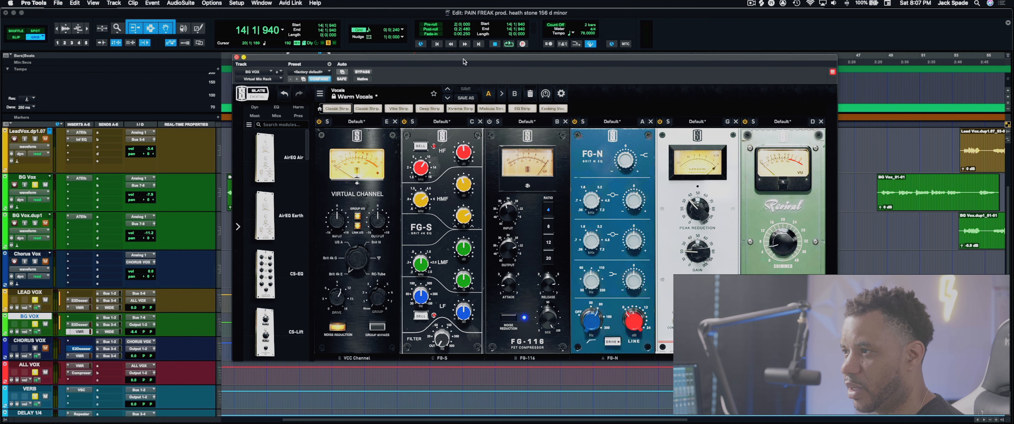
pyautogui.click(236, 58)
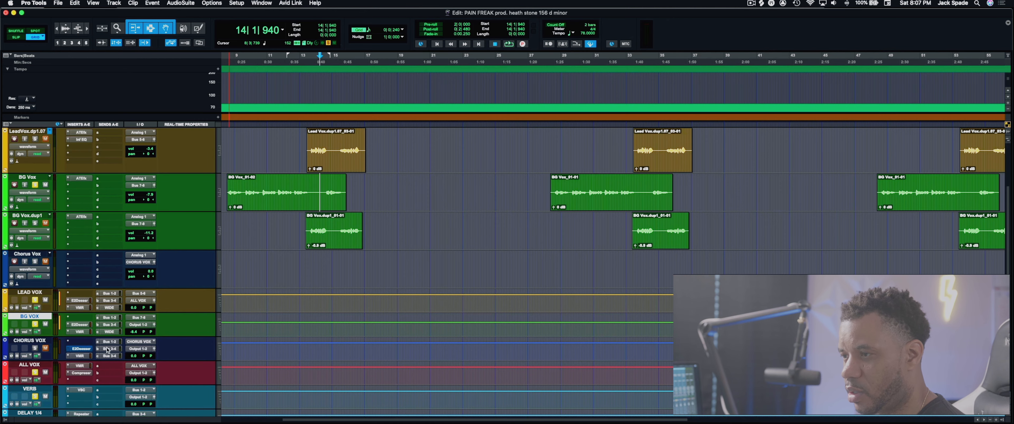
# Step: Show BG VOX's Bus 1-2 send fader, switch to its WIDE send, and move the fader window over the timeline
pyautogui.click(111, 318)
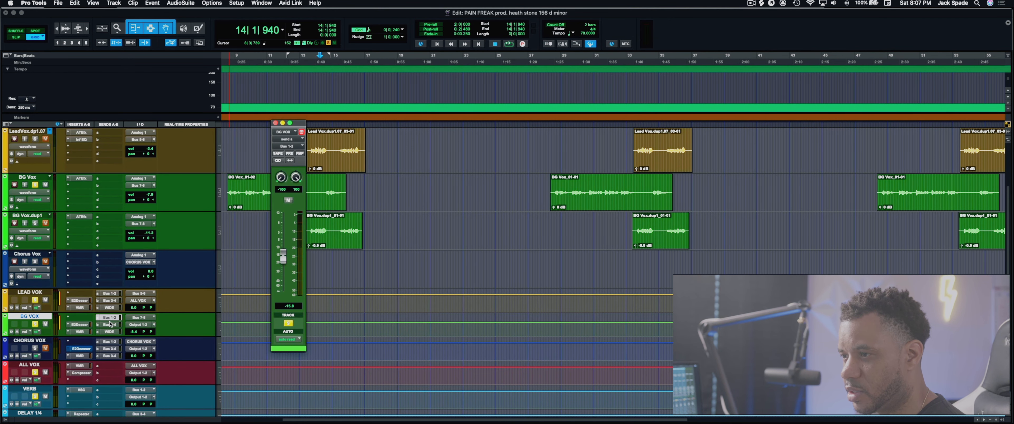
pyautogui.click(107, 332)
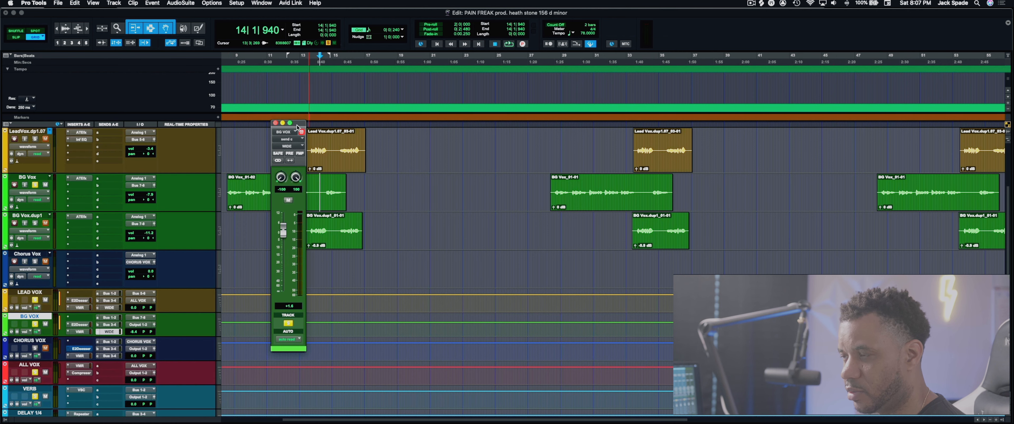
pyautogui.moveTo(297, 125); pyautogui.dragTo(428, 140)
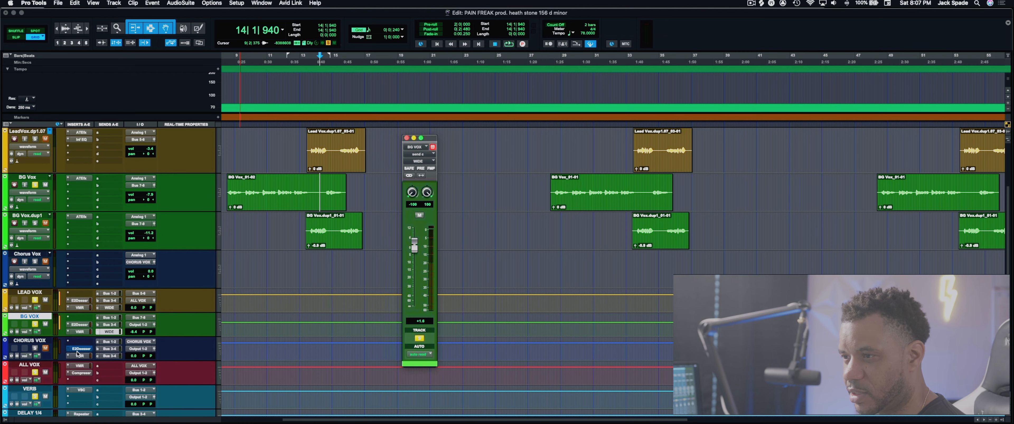
# Step: Open the Haas insert on the WIDE track and move its window beside the send fader
pyautogui.scroll(-4, 81, 387)
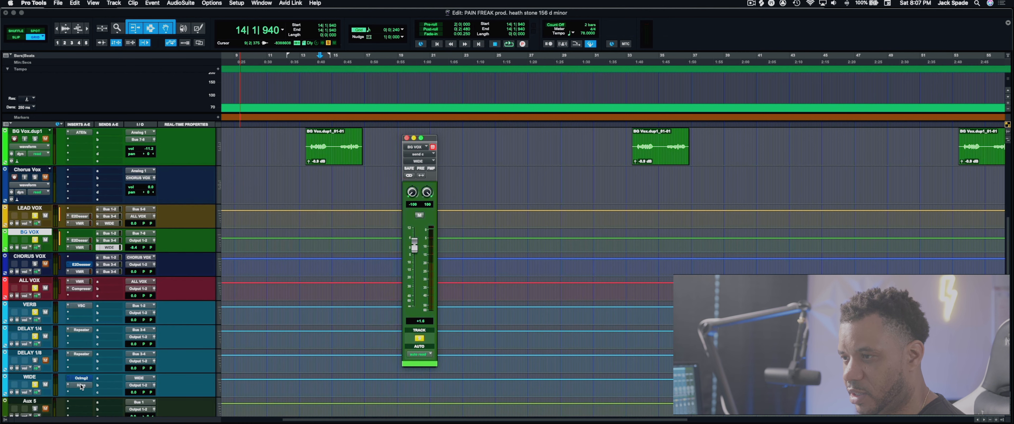
pyautogui.click(82, 385)
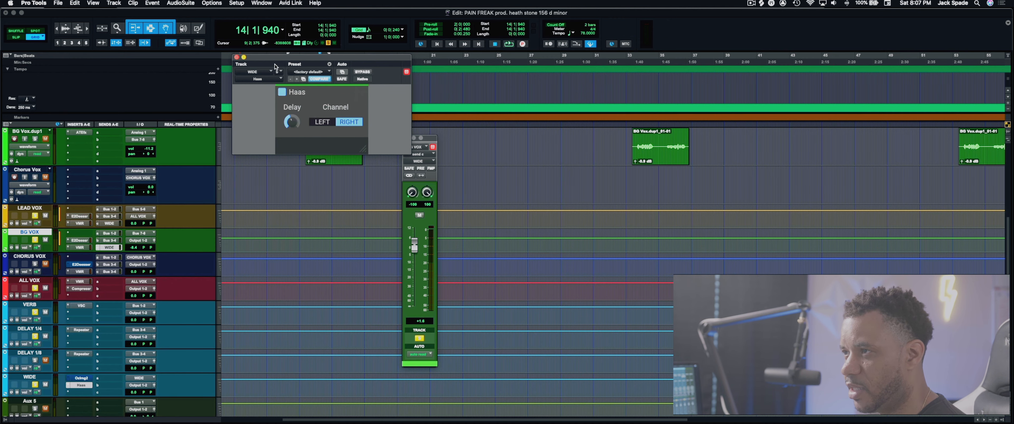
pyautogui.moveTo(275, 61); pyautogui.dragTo(430, 104)
# Step: Place the edit cursor at 8|2|240 on BG Vox, play the vocals with Haas active, and stop playback
pyautogui.scroll(5, 294, 165)
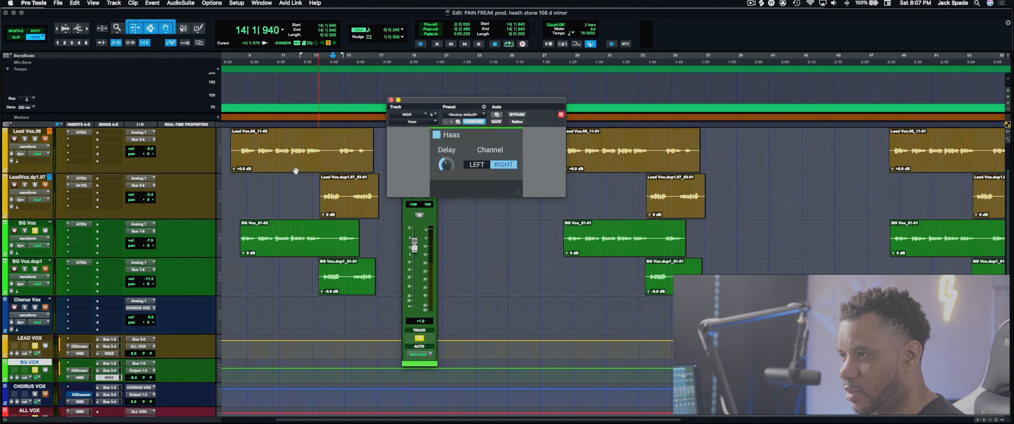
pyautogui.hscroll(-1, 264, 261)
pyautogui.click(249, 281)
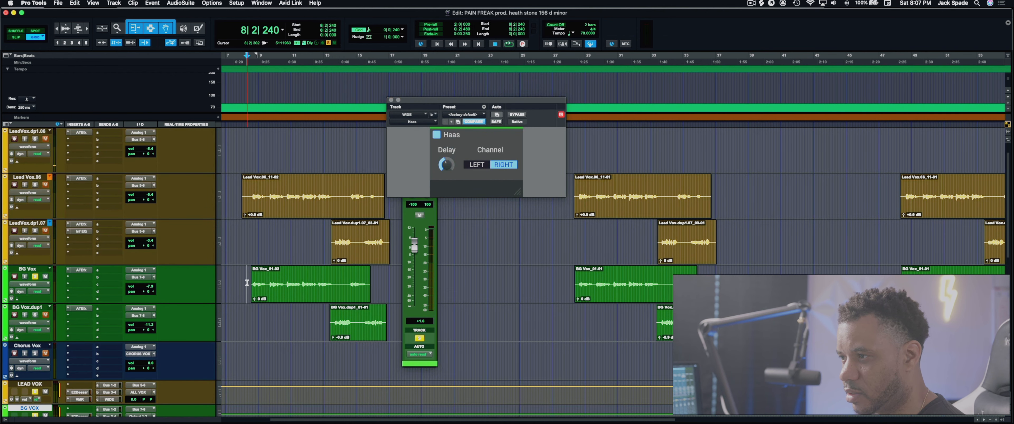
pyautogui.press('space')
pyautogui.scroll(-5, 287, 259)
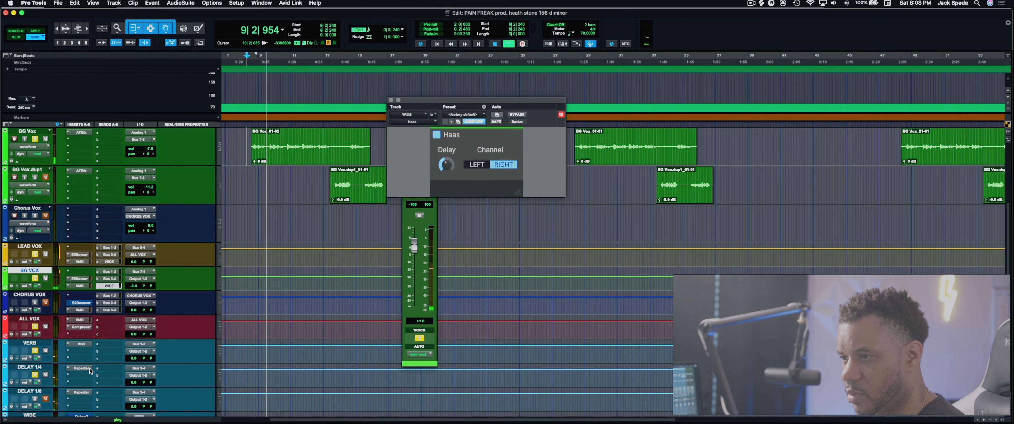
pyautogui.scroll(-3, 91, 371)
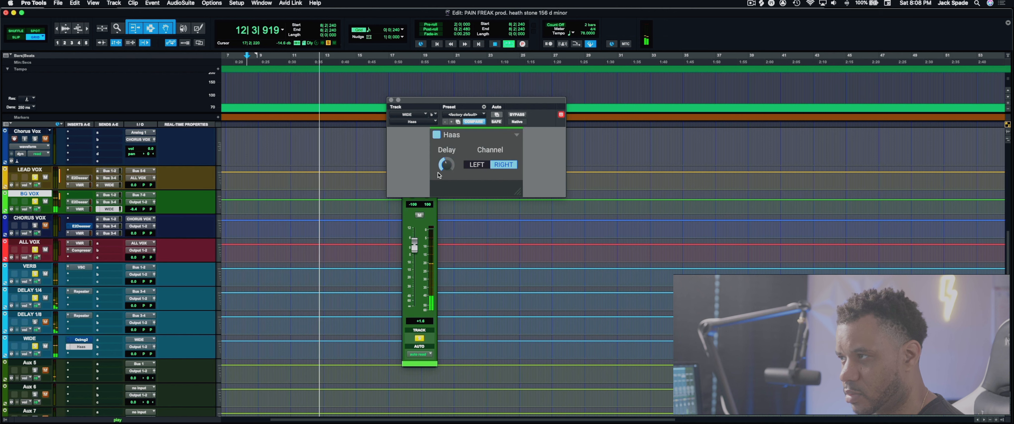
pyautogui.press('space')
# Step: Bypass the WIDE track's Haas insert and play BG Vox from 8|2|720
pyautogui.click(536, 119)
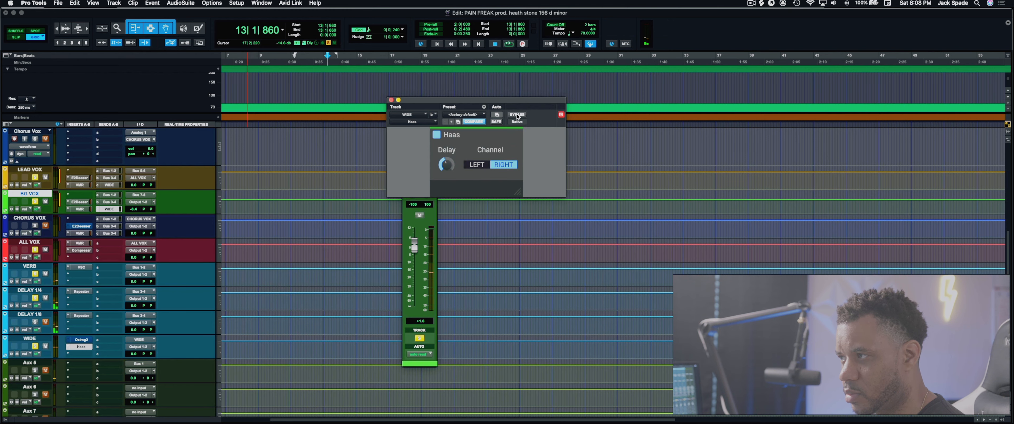
pyautogui.click(517, 115)
pyautogui.scroll(5, 298, 215)
pyautogui.scroll(-1, 298, 214)
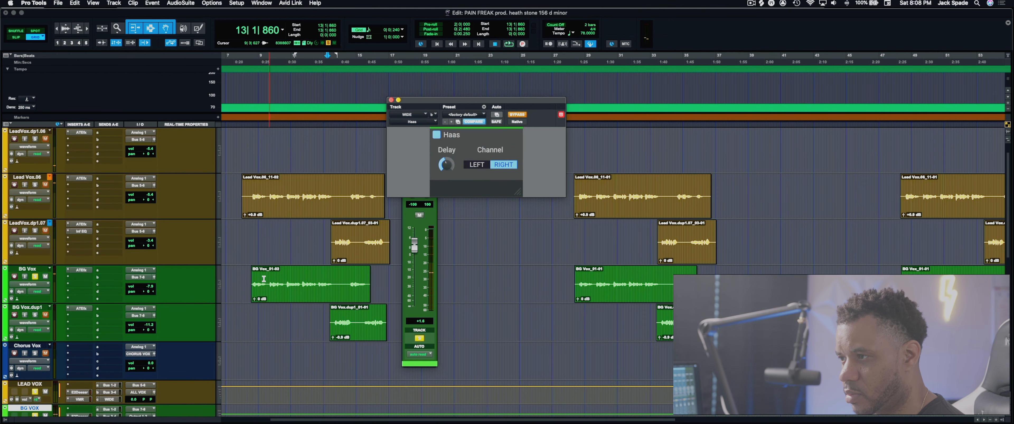
pyautogui.click(249, 279)
pyautogui.press('space')
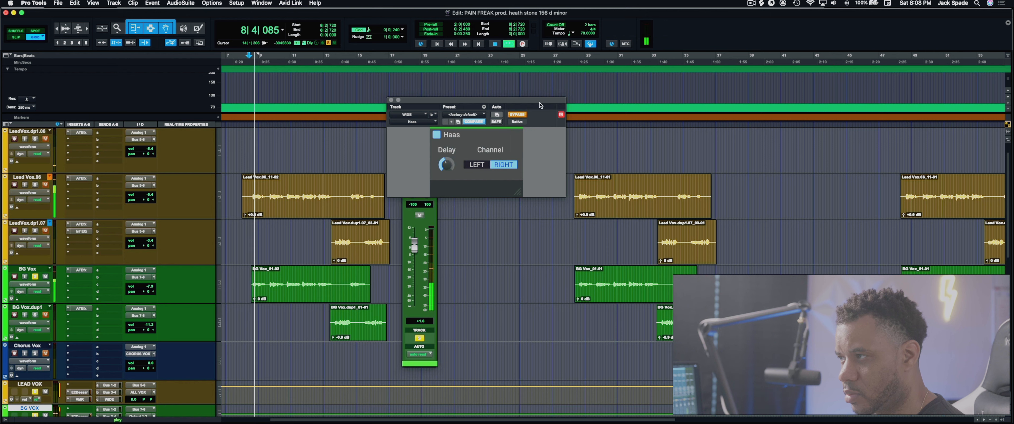
# Step: Toggle the Haas bypass during playback to compare the width, leave the insert bypassed, and stop playback
pyautogui.click(528, 104)
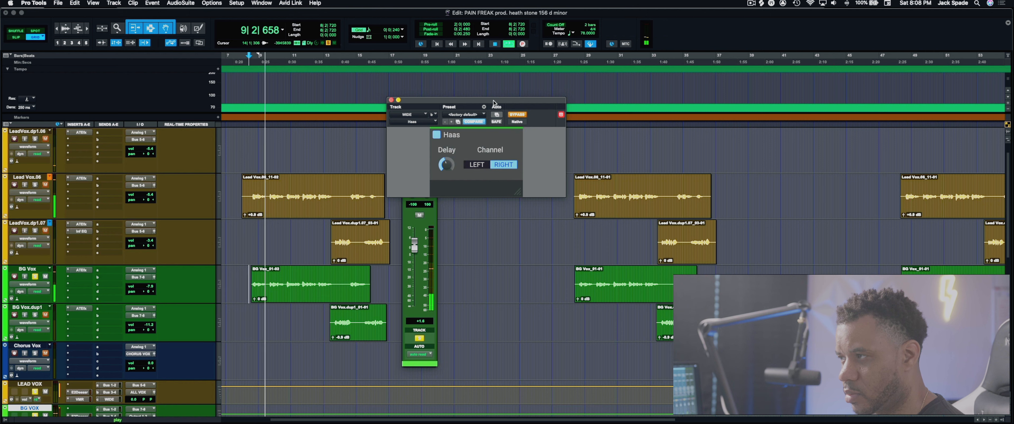
pyautogui.click(513, 114)
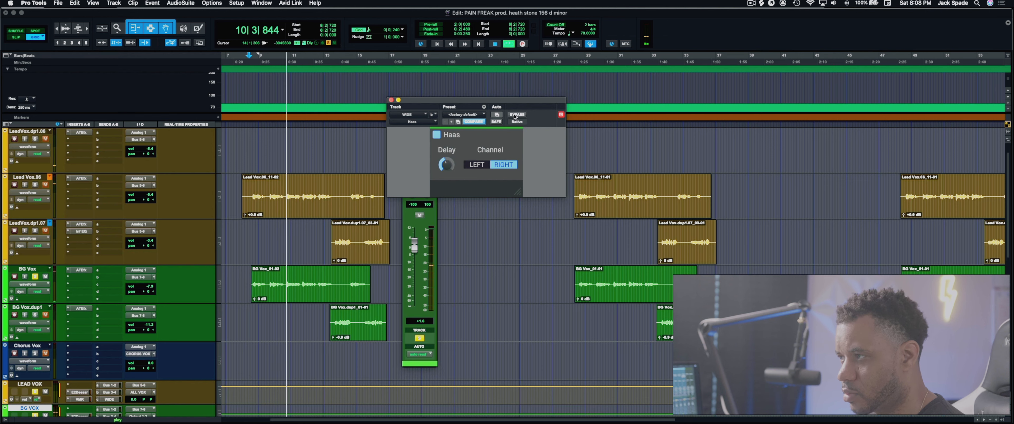
pyautogui.click(515, 114)
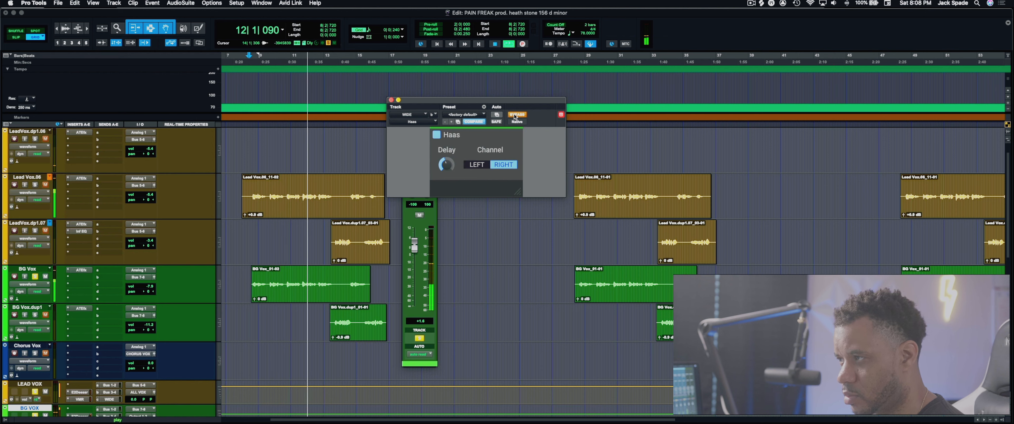
pyautogui.click(514, 114)
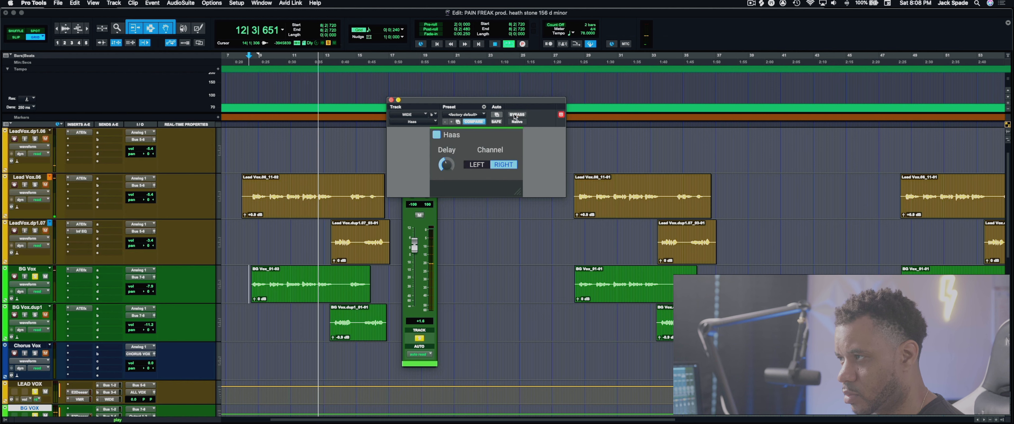
pyautogui.click(514, 115)
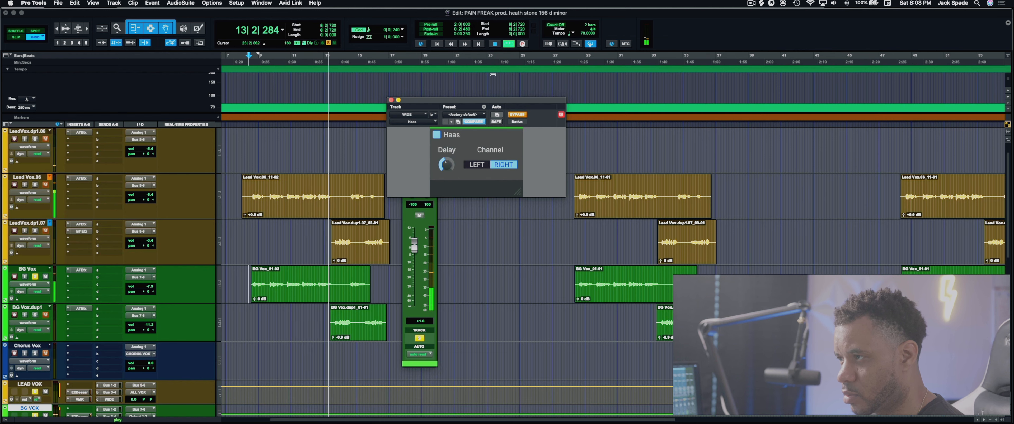
pyautogui.press('space')
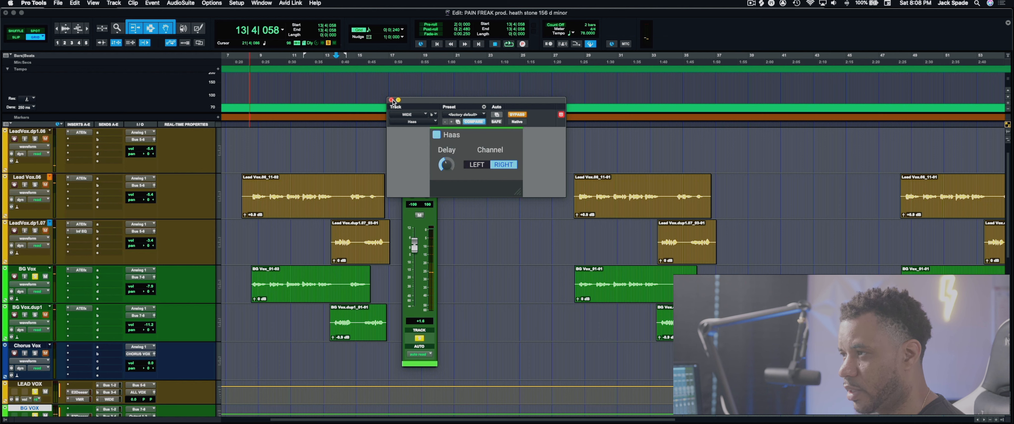
# Step: Close the Haas window and the BG VOX WIDE send fader, returning to the vocal tracks
pyautogui.click(391, 101)
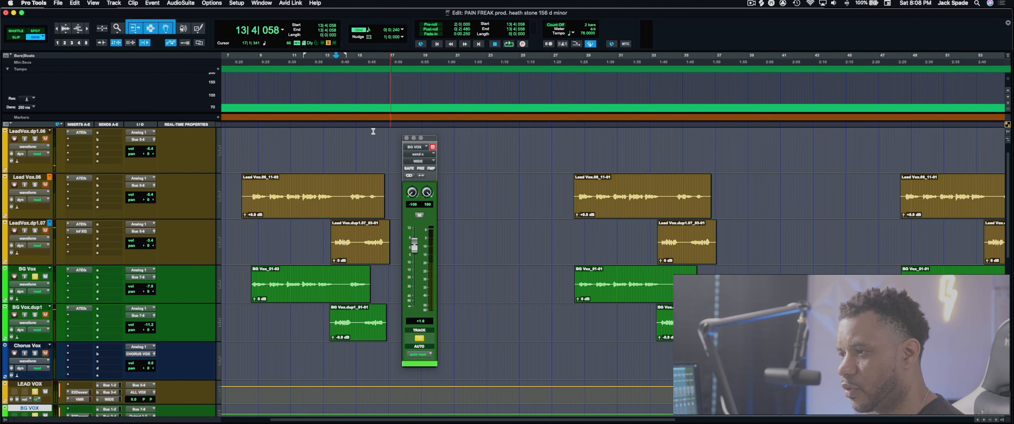
pyautogui.click(407, 138)
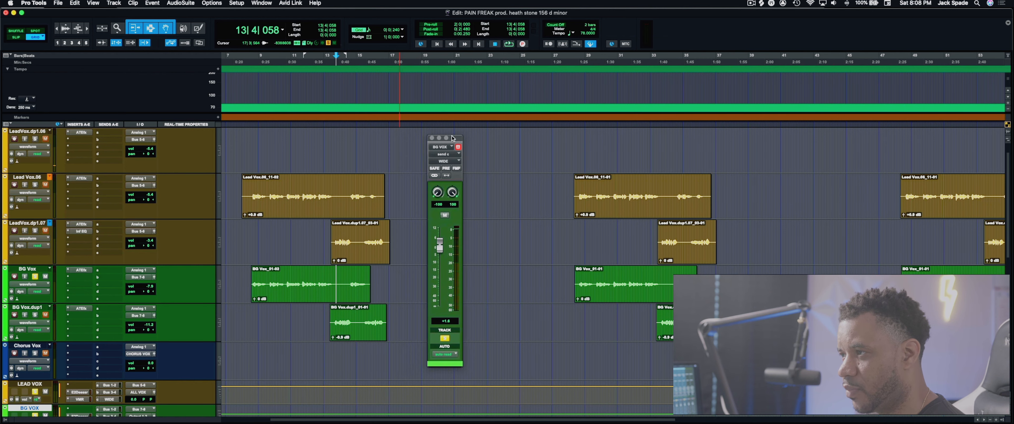
pyautogui.click(431, 138)
pyautogui.scroll(-2, 298, 230)
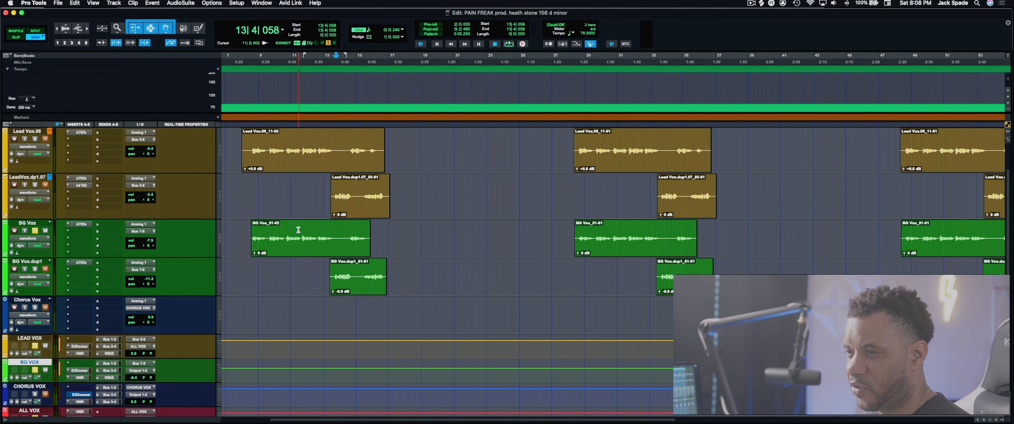
# Step: Select the first BG Vox clip, and copy the first insert of LeadVox.dp1.07 onto the Chorus Vox track
pyautogui.doubleClick(298, 230)
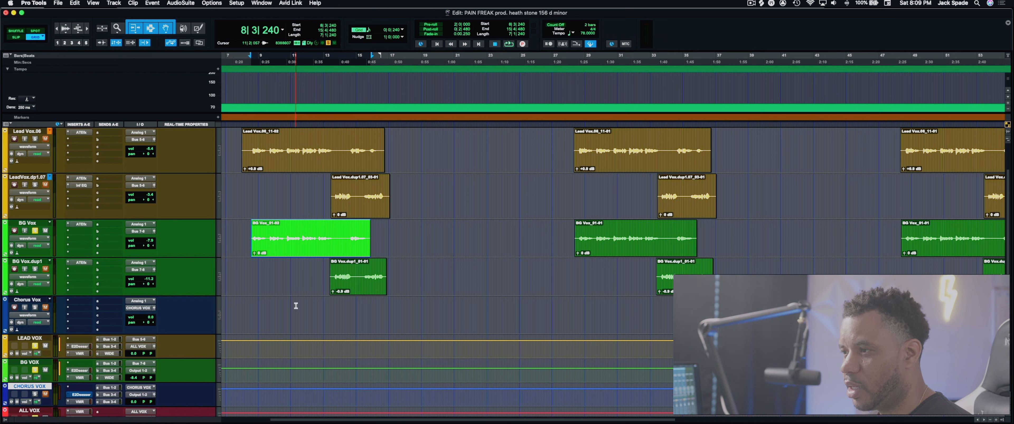
pyautogui.click(40, 300)
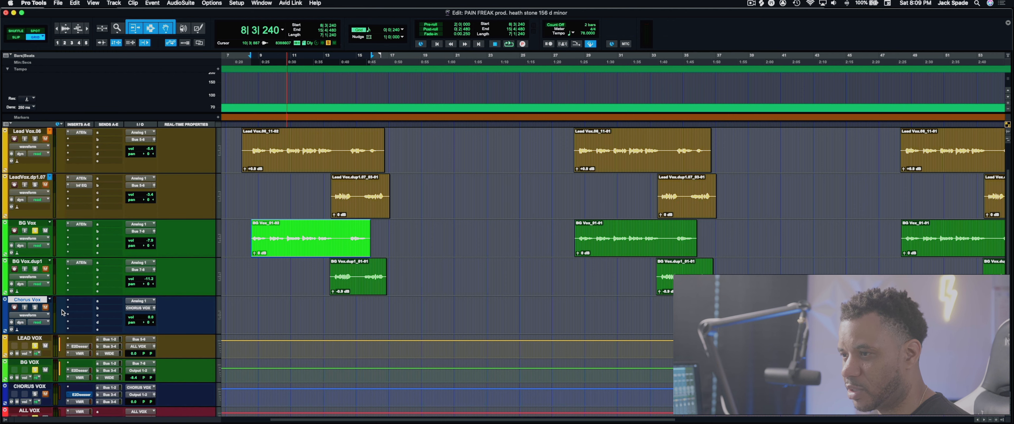
pyautogui.scroll(-1, 62, 312)
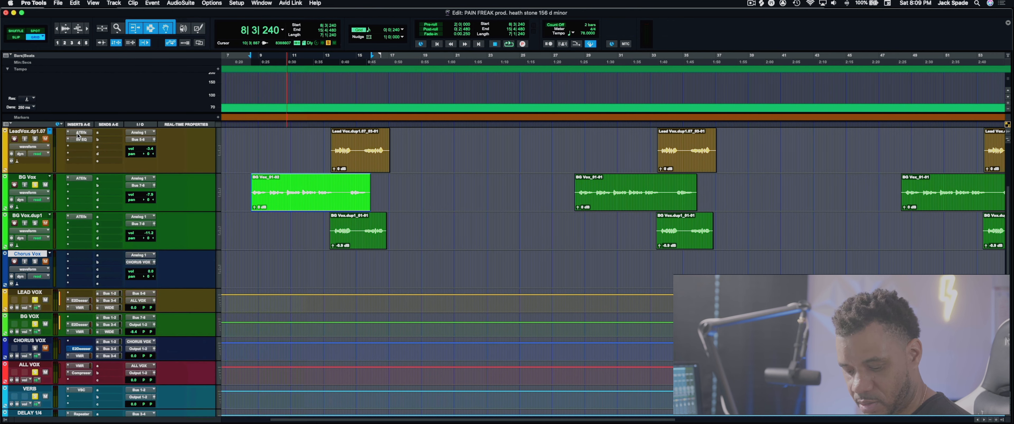
pyautogui.moveTo(78, 132); pyautogui.dragTo(93, 260)
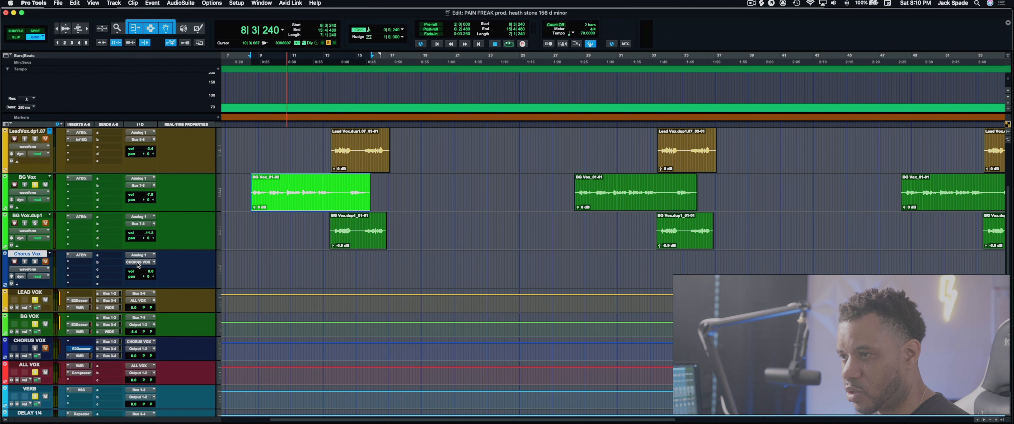
# Step: Trace the routing through the CHORUS VOX and ALL VOX tracks, inspect ALL VOX's Compressor settings, and close the plugin window
pyautogui.click(32, 342)
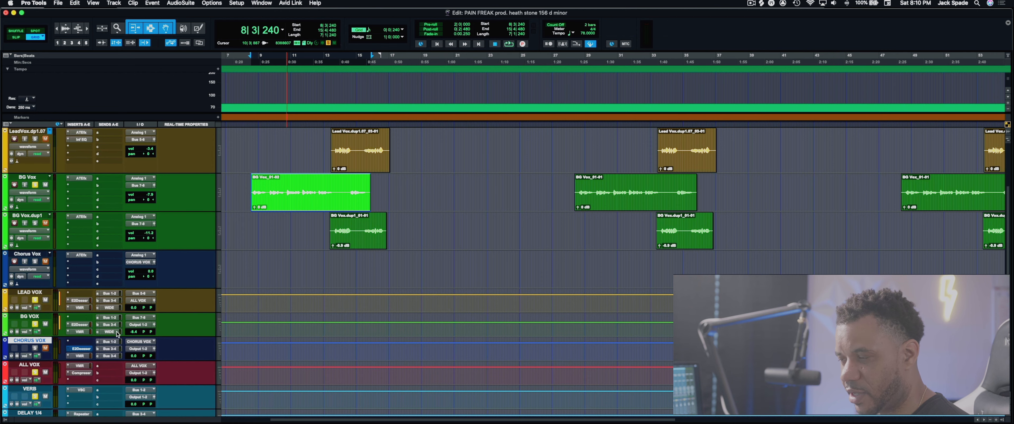
pyautogui.scroll(-2, 117, 334)
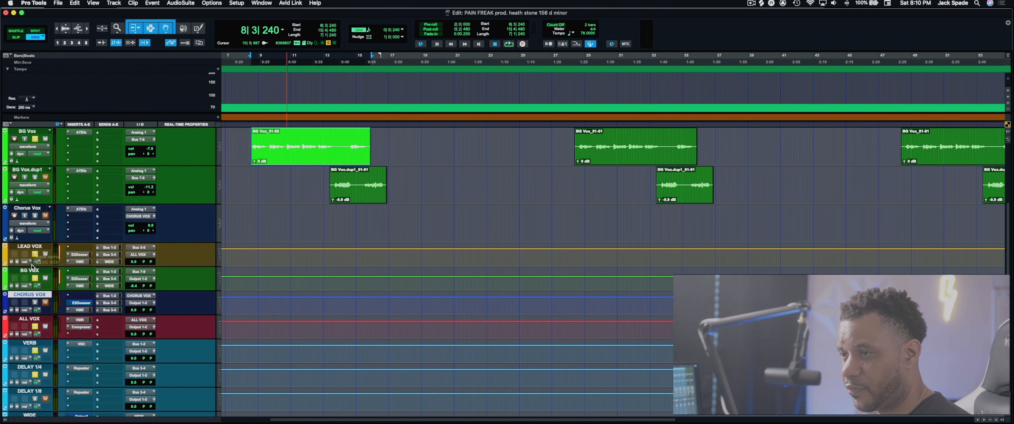
pyautogui.click(28, 322)
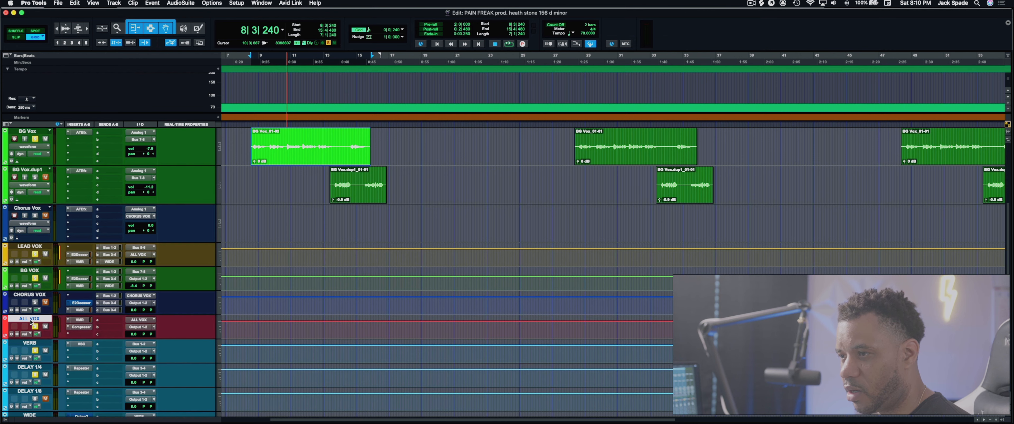
pyautogui.click(81, 328)
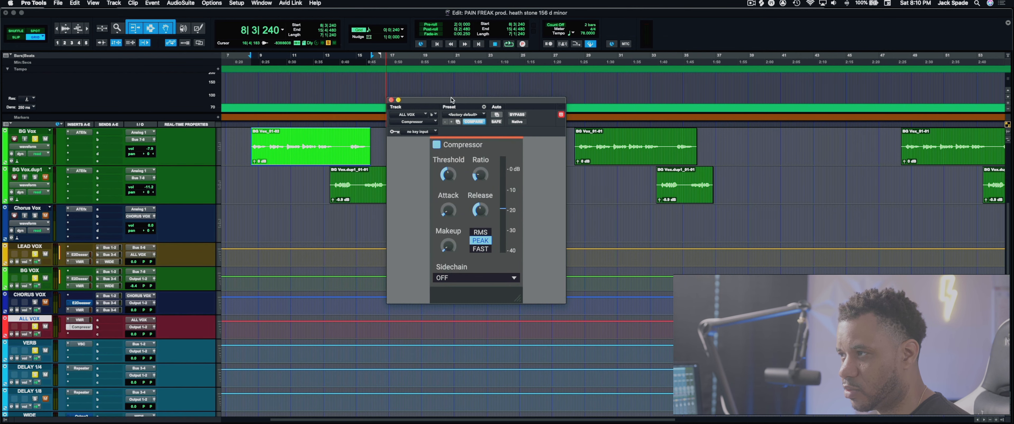
pyautogui.moveTo(451, 99); pyautogui.dragTo(337, 95)
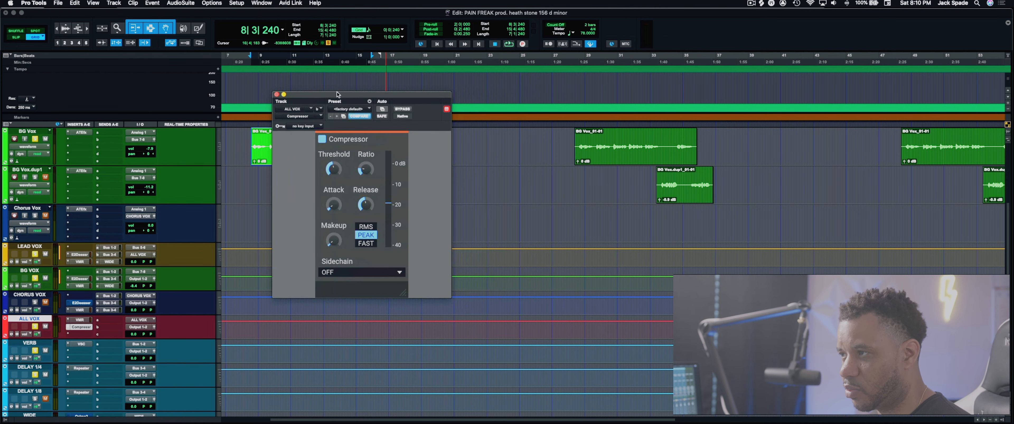
pyautogui.click(277, 94)
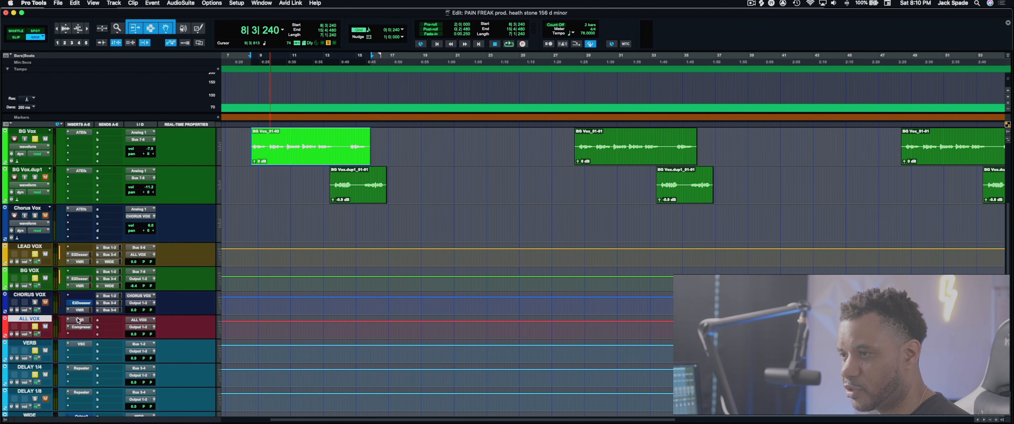
# Step: Examine the Virtual Mix Rack on ALL VOX, including its Virtual Channel, FG-N, FG-Stress and Revival modules
pyautogui.click(78, 321)
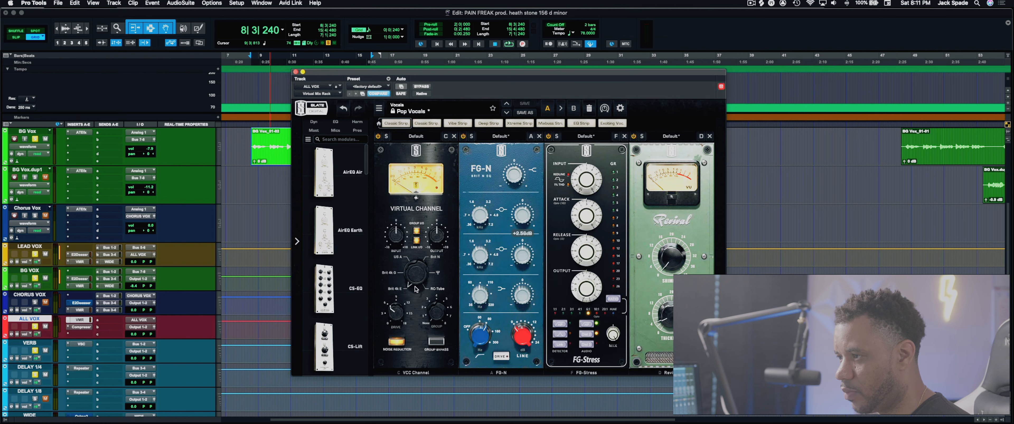
pyautogui.moveTo(395, 317); pyautogui.dragTo(394, 321)
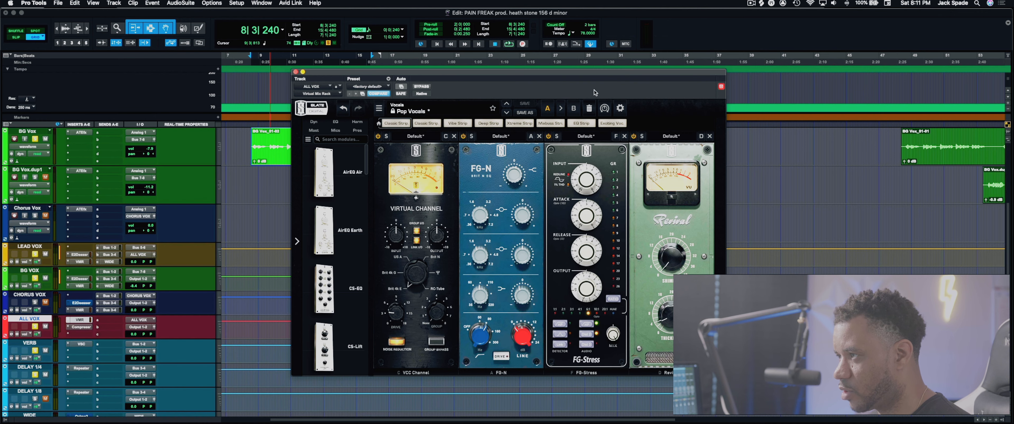
pyautogui.moveTo(592, 74); pyautogui.dragTo(565, 74)
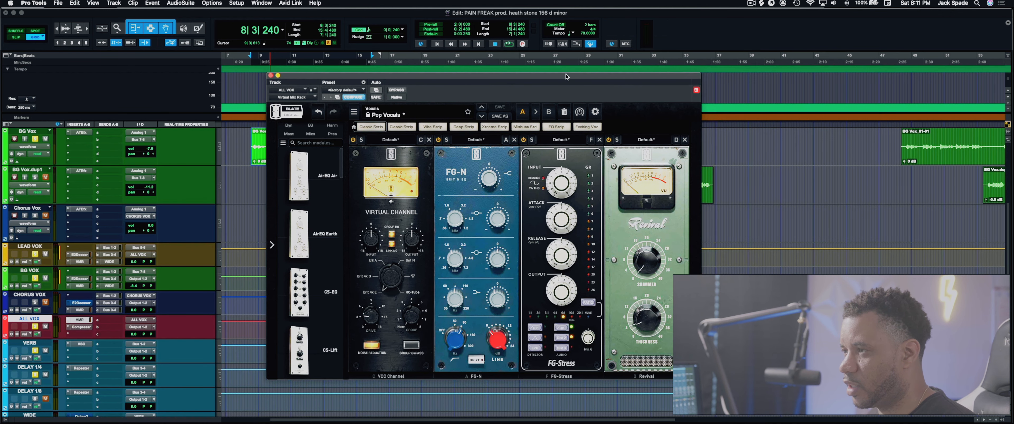
# Step: Place the edit cursor at 8|2|720 on BG Vox, play the vocals briefly, and stop playback
pyautogui.click(248, 141)
pyautogui.press('space')
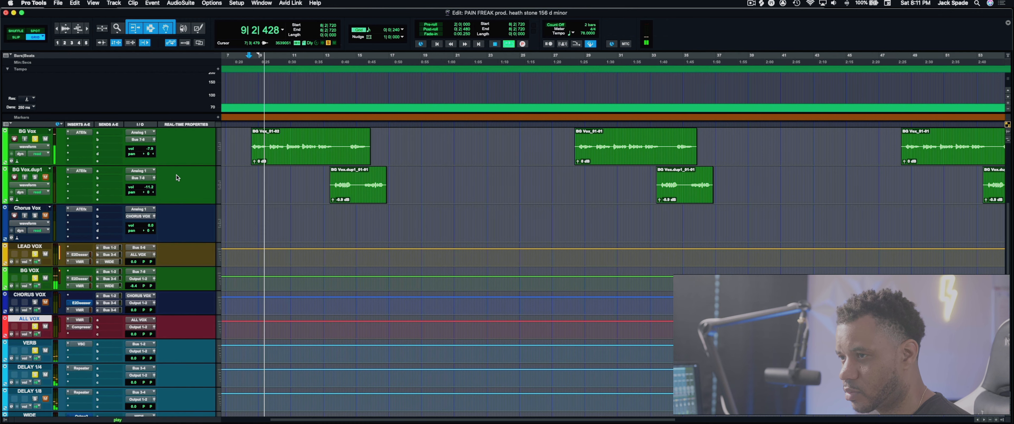
pyautogui.press('space')
# Step: Play the full mix from 7|3|720 on Lead Vox, raise the LeadVox.dp1.07 volume slightly, and stop playback
pyautogui.scroll(5, 235, 187)
pyautogui.click(236, 212)
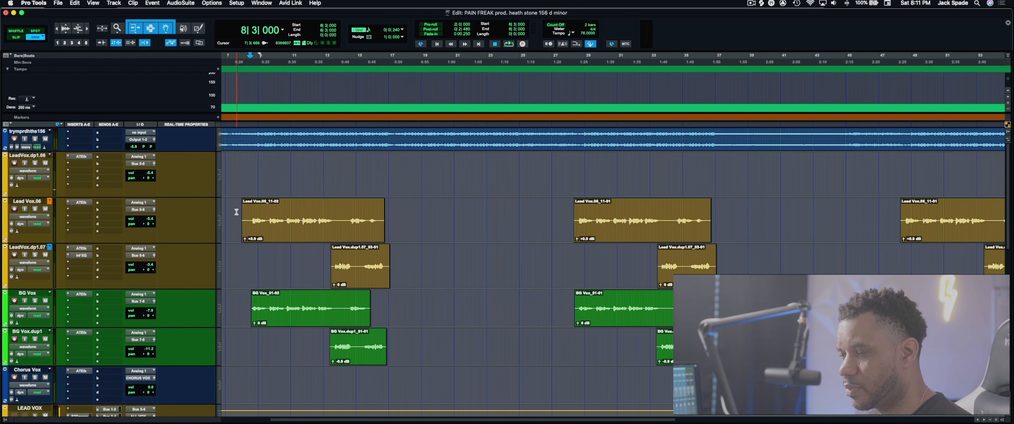
pyautogui.press('space')
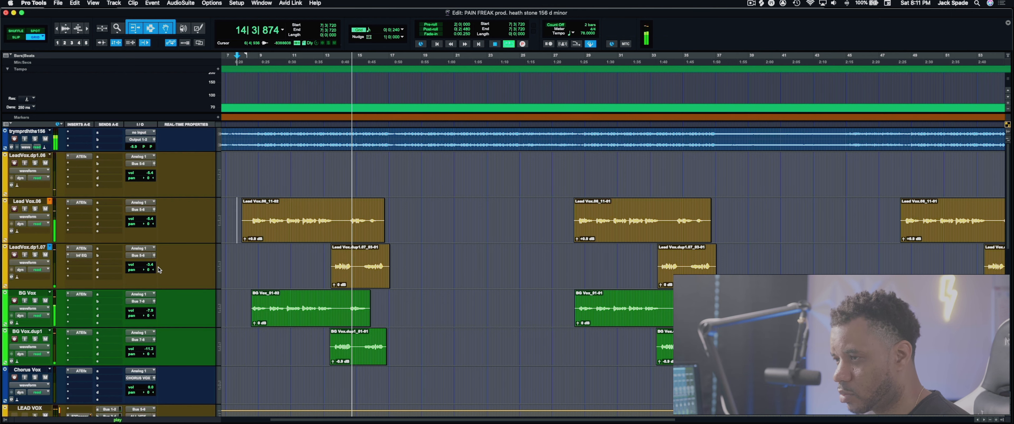
pyautogui.moveTo(148, 268); pyautogui.dragTo(148, 264)
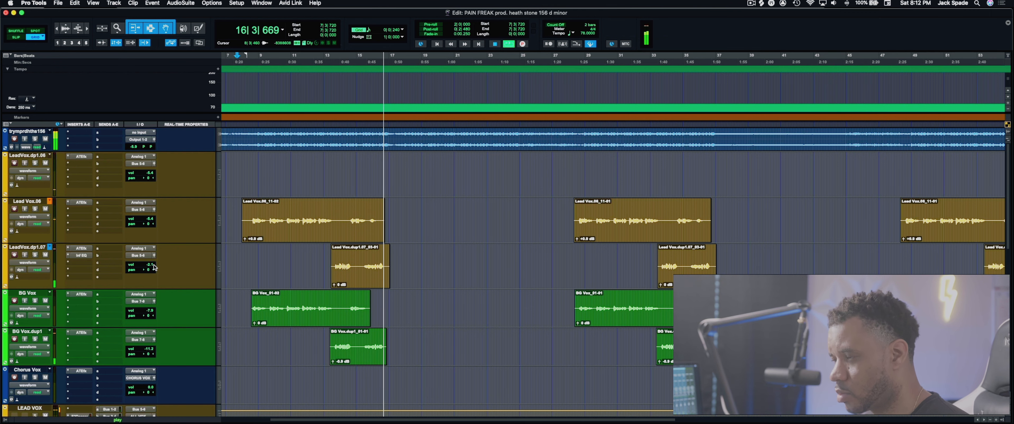
pyautogui.press('space')
pyautogui.click(271, 231)
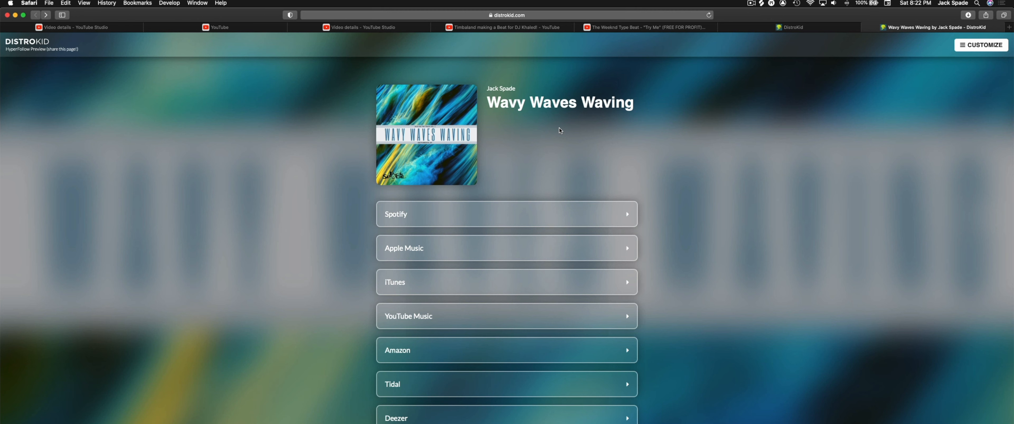
# Step: Switch to the Wavy Waves Waving HyperFollow page in Safari, review the EP on Spotify, and open its Apple Music link
pyautogui.scroll(-5, 543, 199)
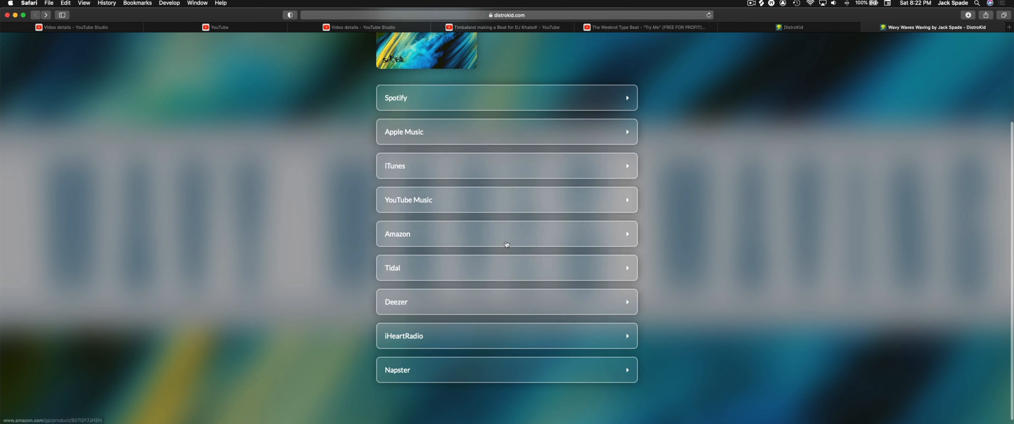
pyautogui.scroll(2, 483, 126)
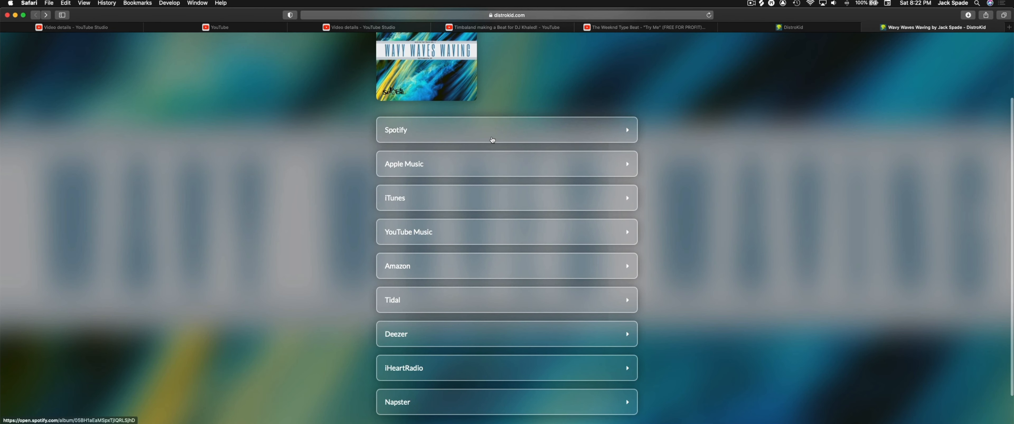
pyautogui.click(489, 133)
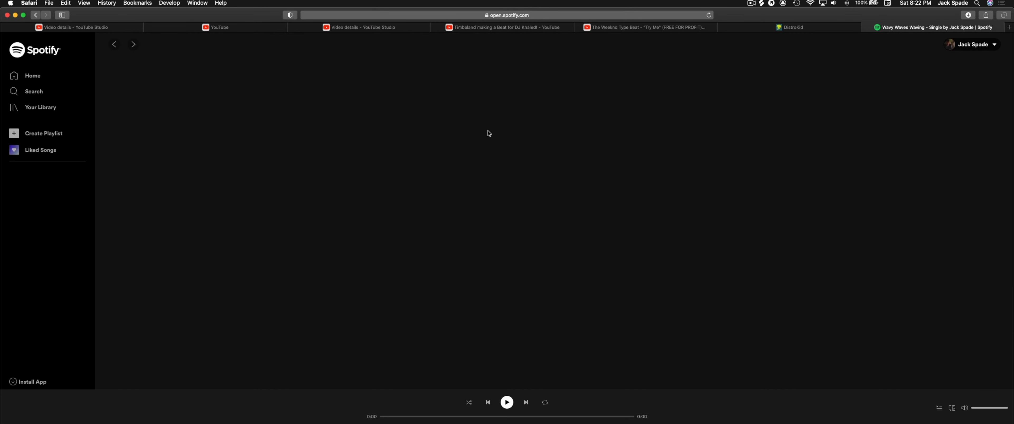
pyautogui.scroll(-3, 442, 207)
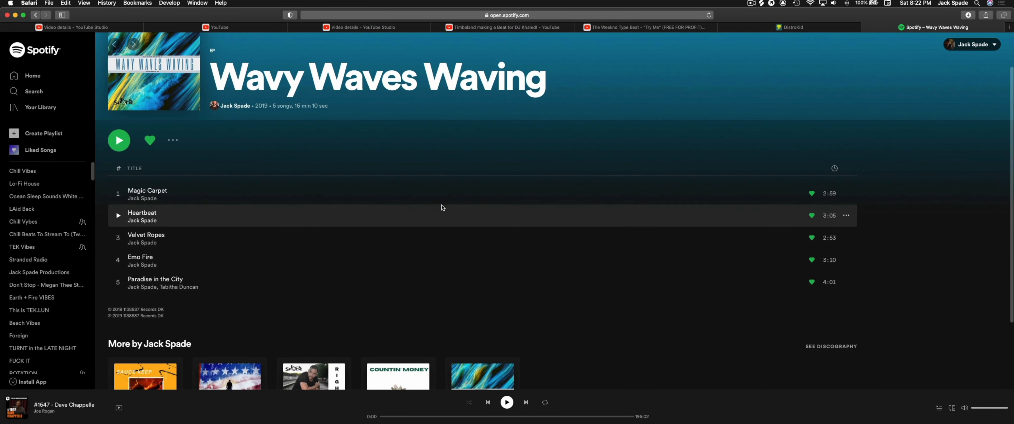
pyautogui.hscroll(-5, 250, 183)
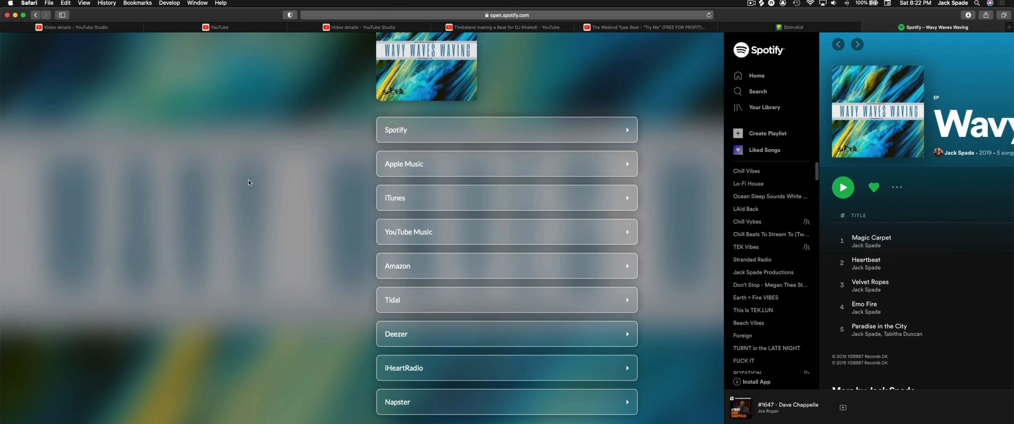
pyautogui.click(431, 166)
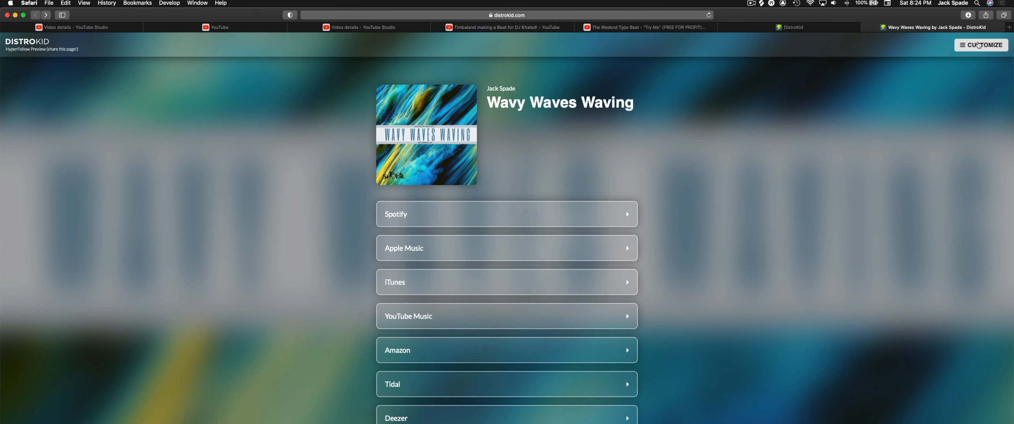
# Step: Open the Wavy Waves Waving HyperFollow page for customizing, and review its release options, audio previews setting and music links
pyautogui.click(974, 44)
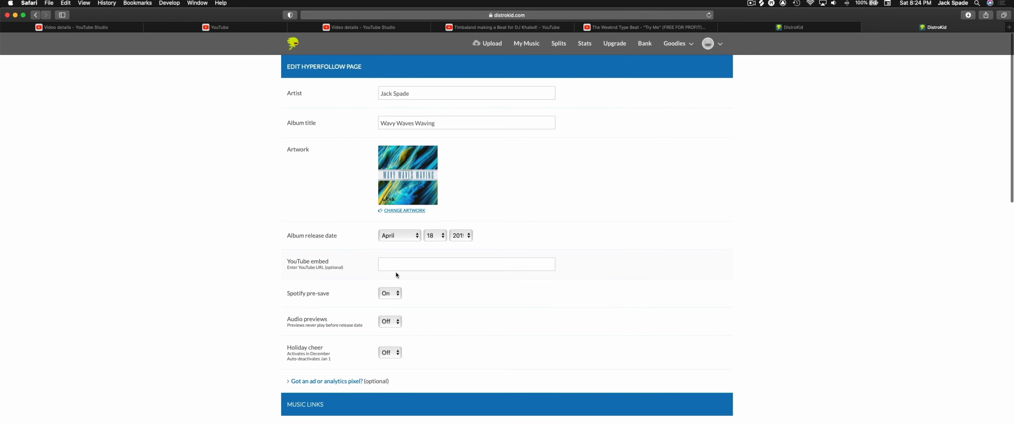
pyautogui.scroll(-2, 415, 300)
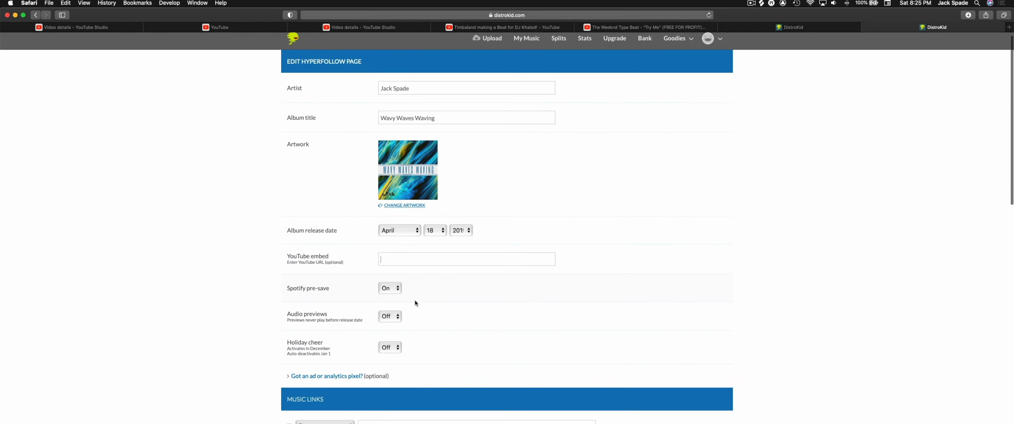
pyautogui.scroll(-2, 391, 299)
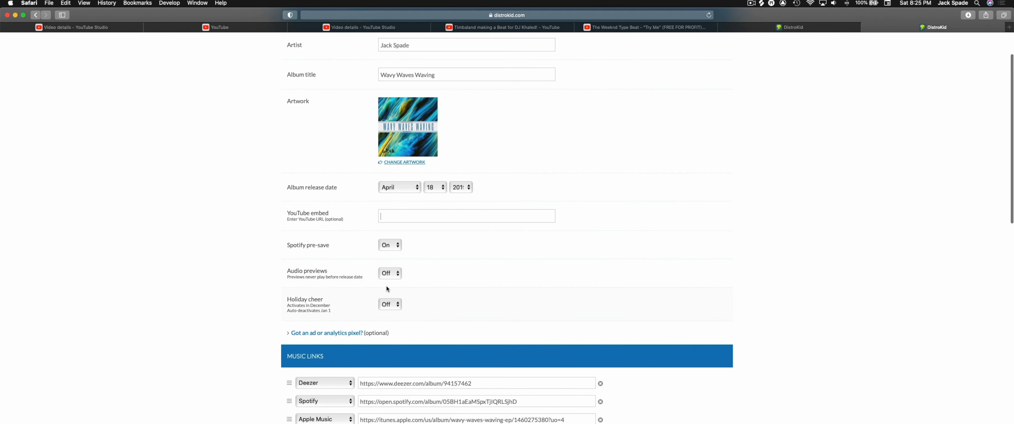
pyautogui.click(386, 266)
pyautogui.scroll(-1, 359, 303)
pyautogui.scroll(-15, 355, 322)
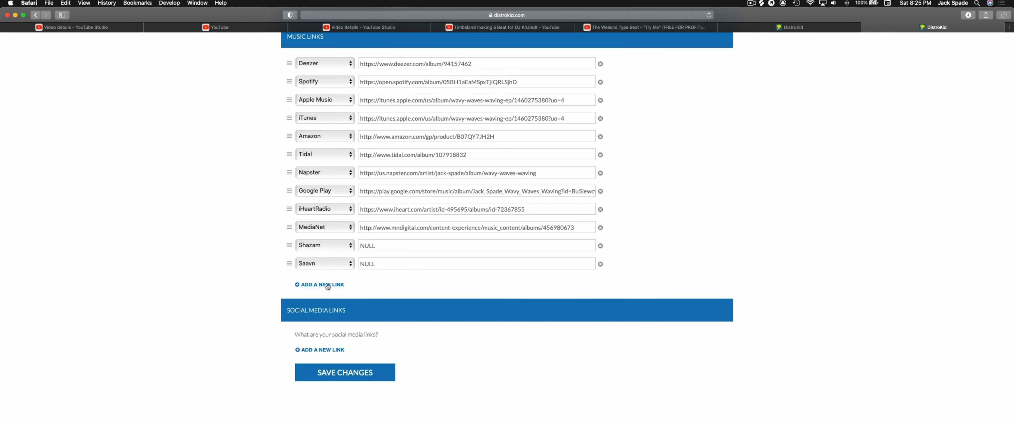
# Step: Add a blank row to the music links and start a new social media link on the HyperFollow page
pyautogui.click(327, 285)
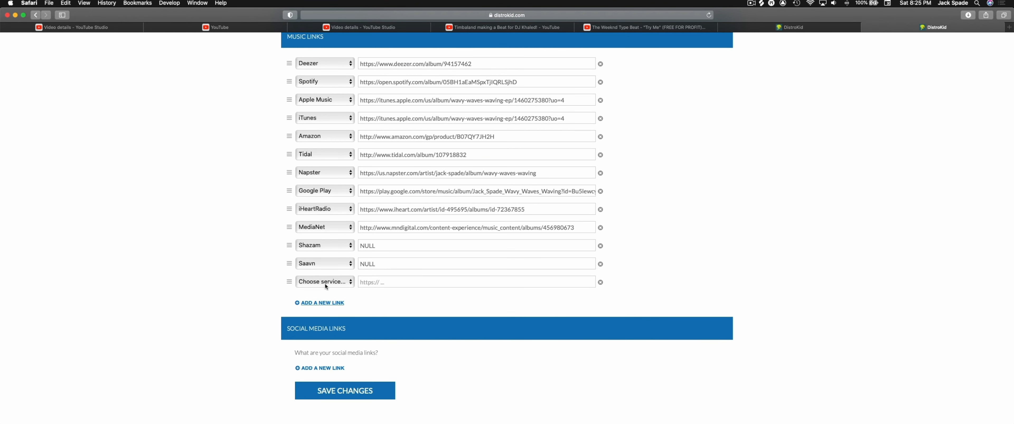
pyautogui.scroll(-5, 280, 324)
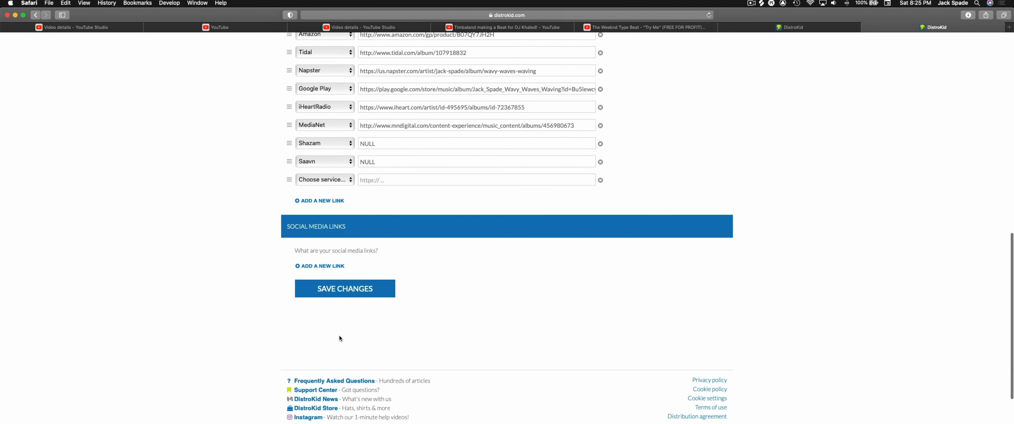
pyautogui.scroll(-1, 340, 338)
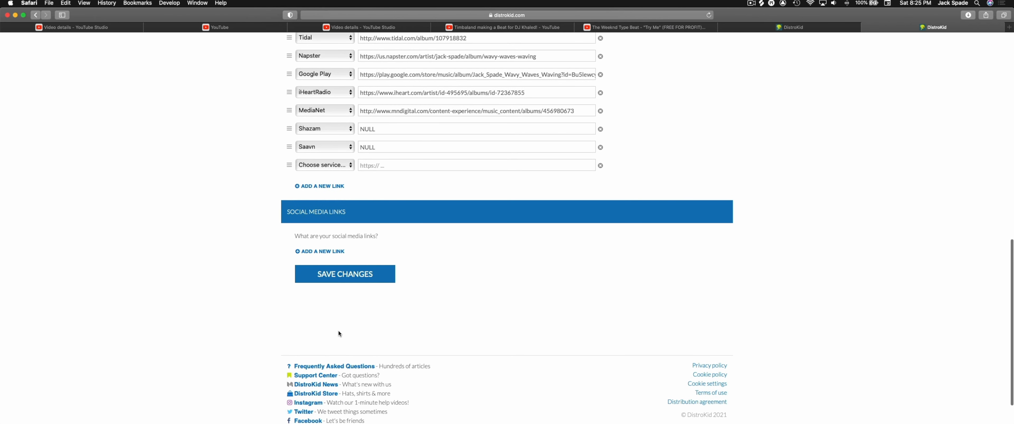
pyautogui.click(338, 249)
pyautogui.click(337, 240)
pyautogui.click(331, 257)
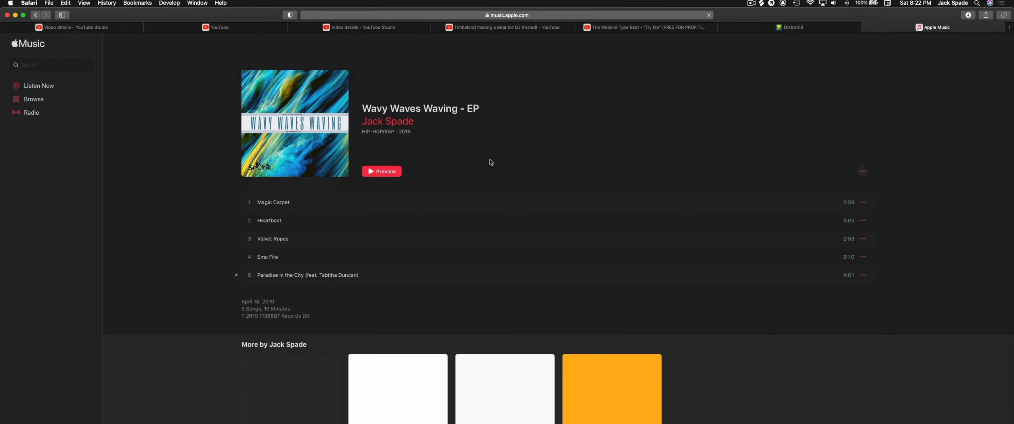
# Step: Review the Wavy Waves Waving EP on Apple Music and the song and store details on its DistroKid release page
pyautogui.scroll(-3, 444, 160)
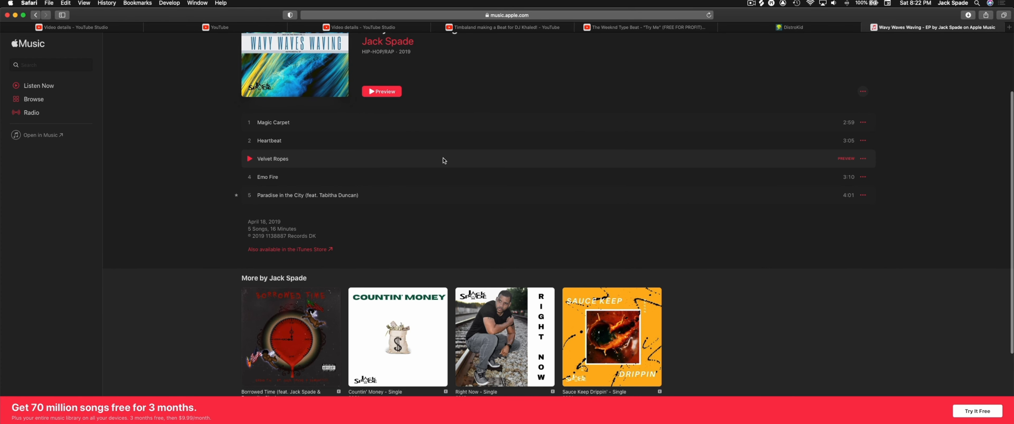
pyautogui.scroll(3, 444, 160)
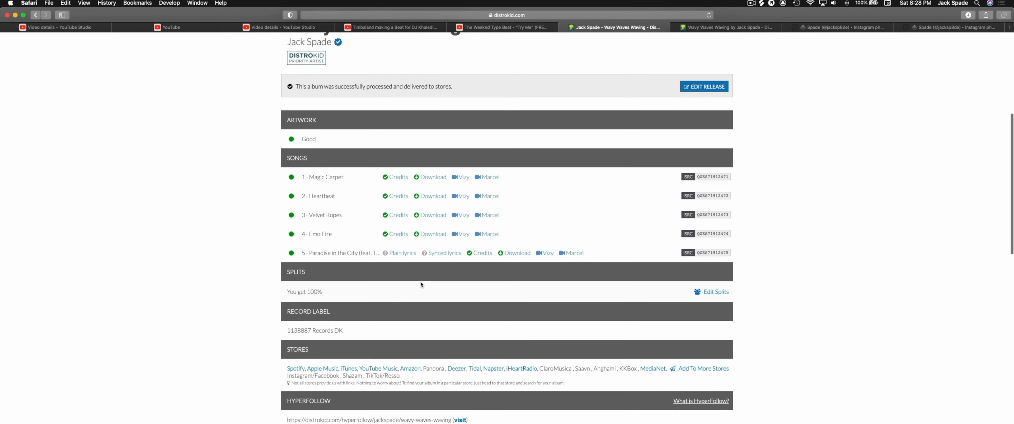
pyautogui.scroll(-5, 421, 285)
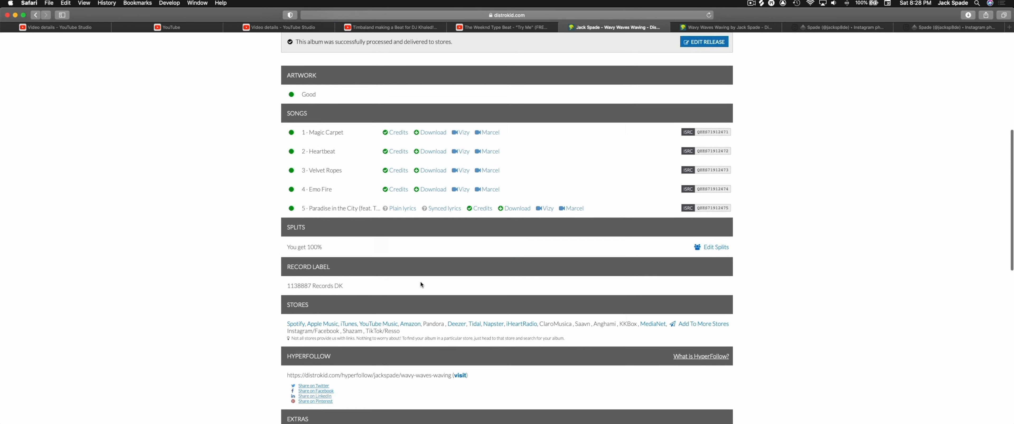
# Step: Review the stores, HyperFollow, extras and add-on features sections of the Wavy Waves Waving release page
pyautogui.scroll(-3, 418, 270)
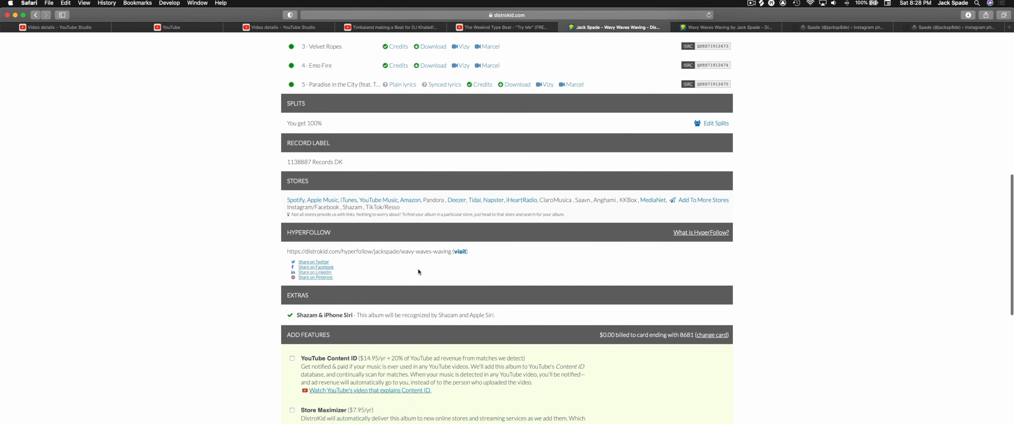
pyautogui.scroll(-1, 401, 255)
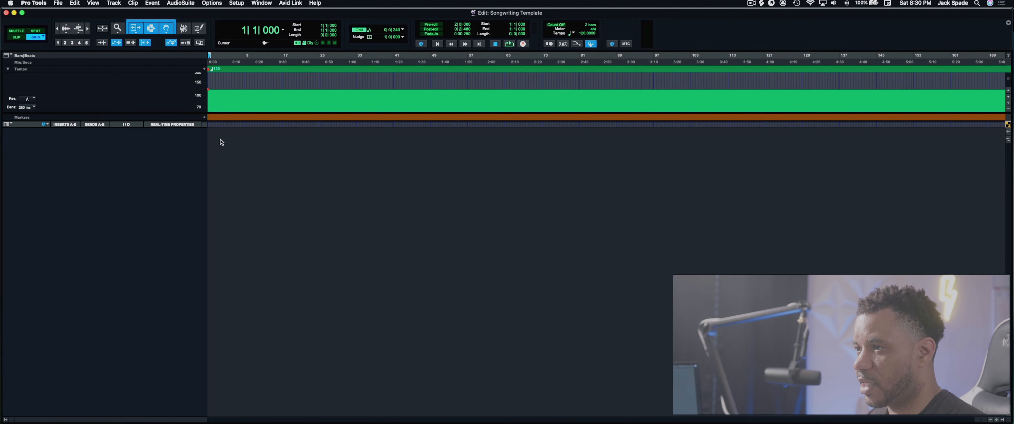
# Step: Switch to the Songwriting Template session in Pro Tools and create 3 new mono audio tracks
pyautogui.press('super+shift+n')
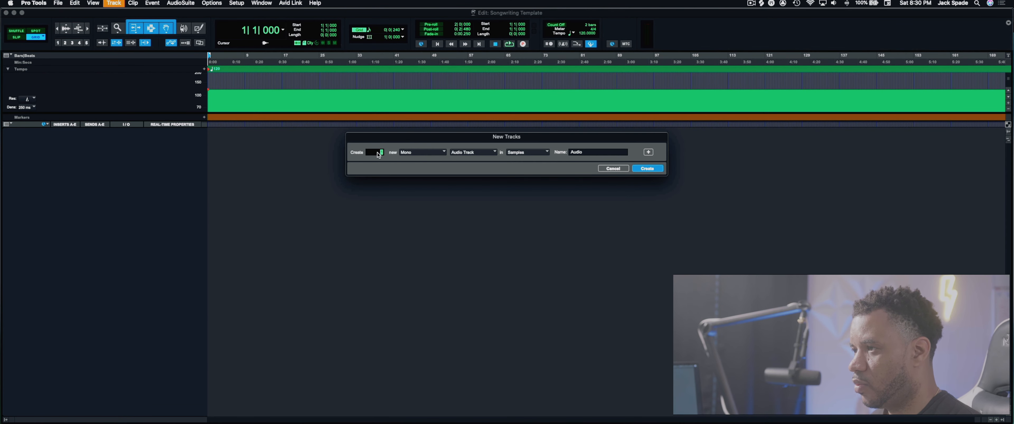
pyautogui.write('3')
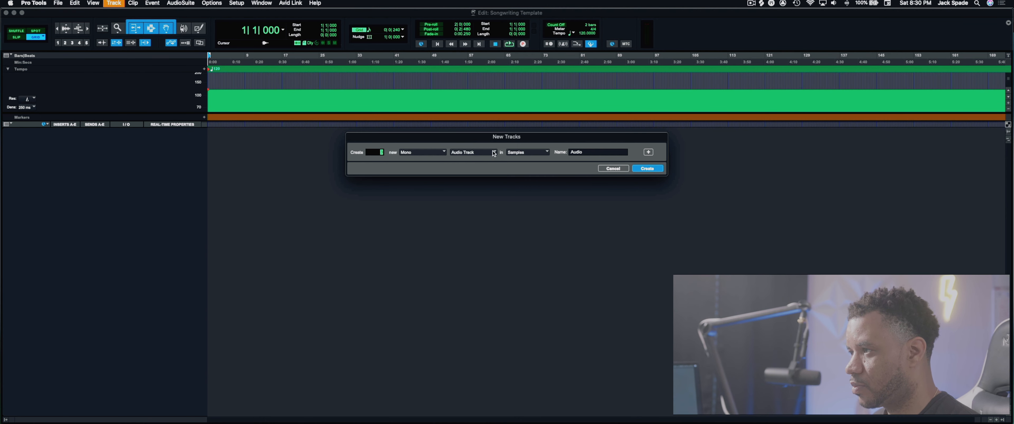
pyautogui.click(647, 169)
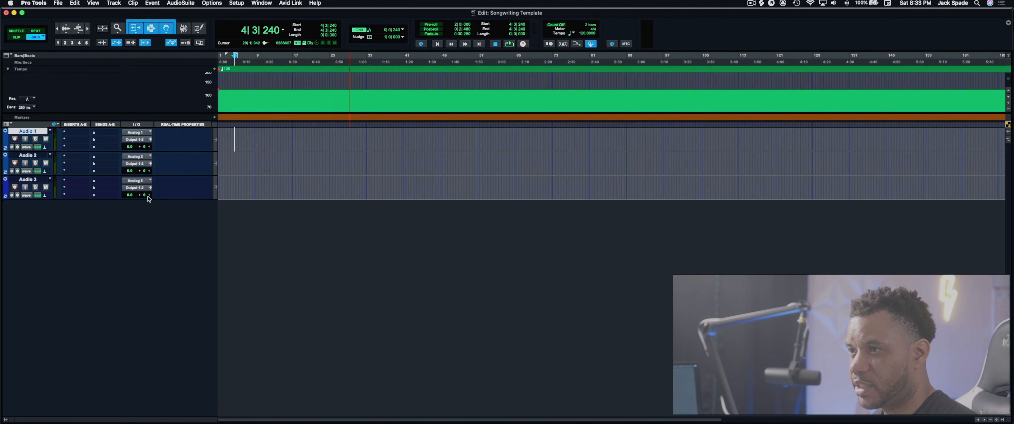
# Step: Color the Audio 1 track yellow-orange and the Audio 2 track turquoise with the Color Palette, closing the palette when done
pyautogui.click(271, 4)
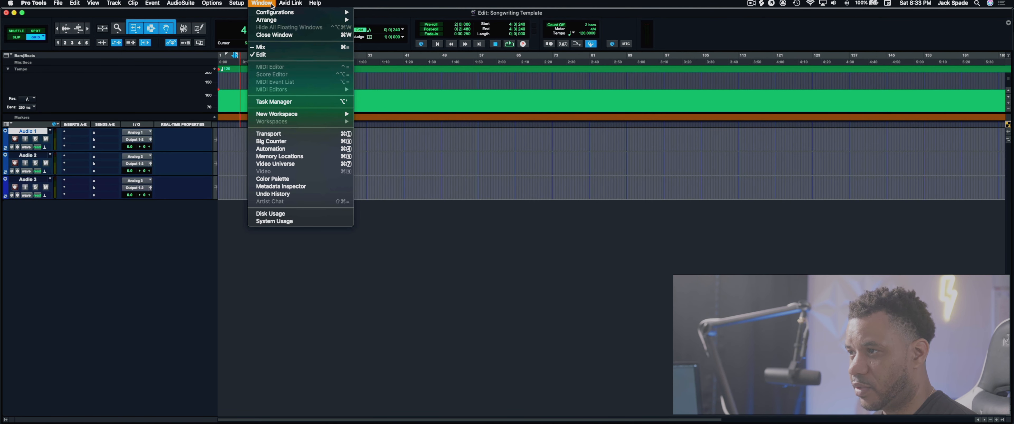
pyautogui.click(294, 178)
pyautogui.moveTo(395, 158); pyautogui.dragTo(250, 122)
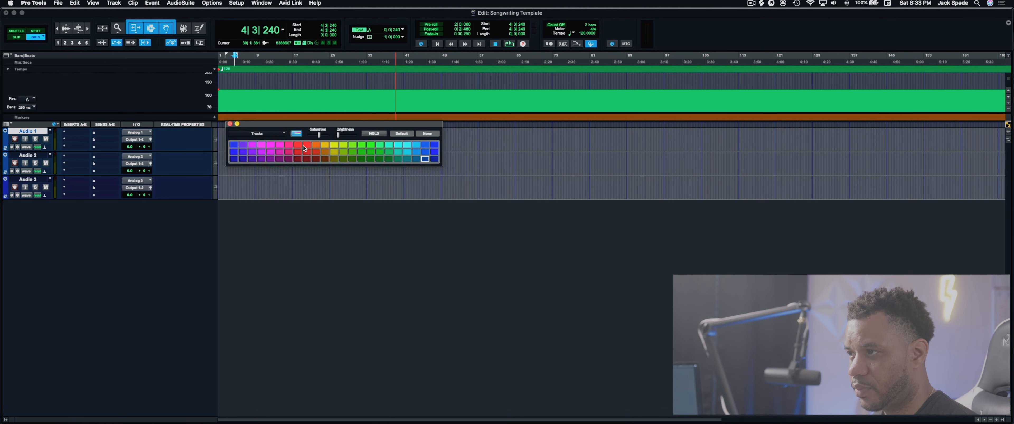
pyautogui.click(325, 145)
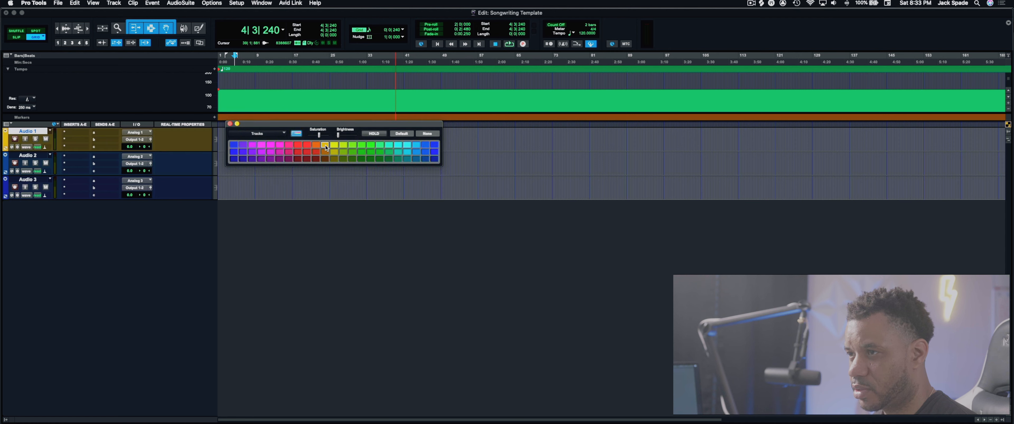
pyautogui.click(27, 155)
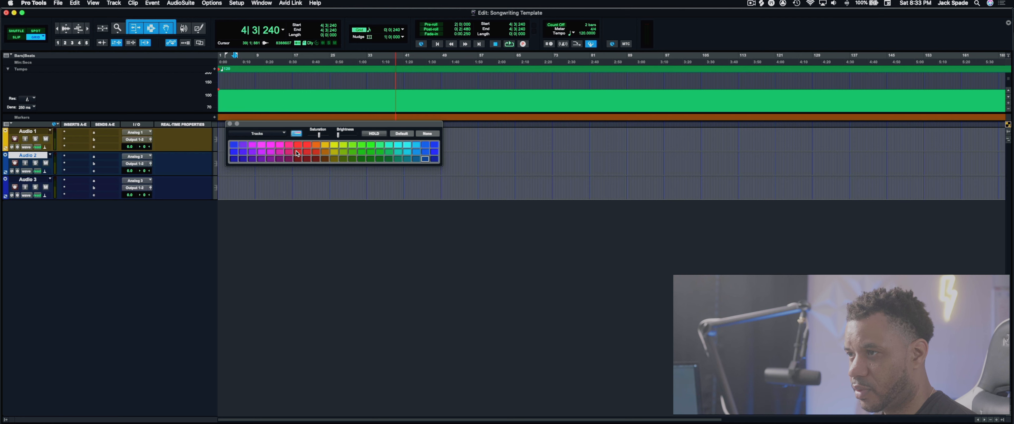
pyautogui.click(407, 153)
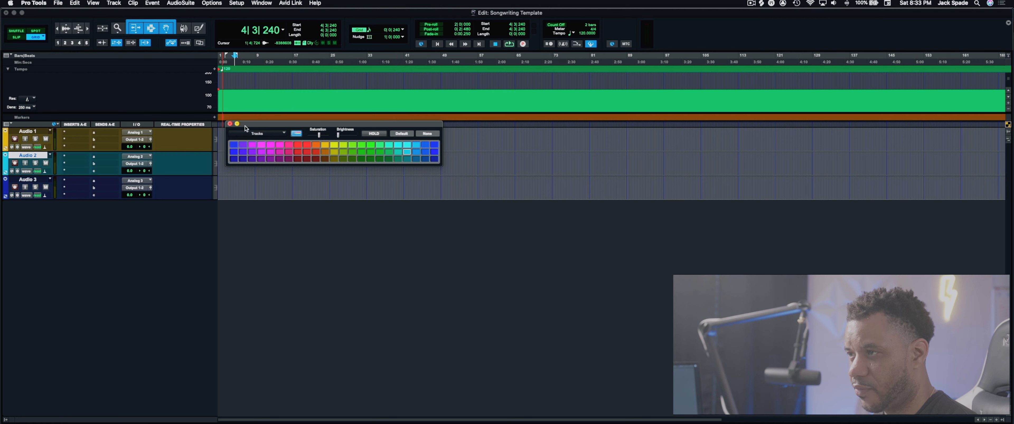
pyautogui.moveTo(248, 135); pyautogui.dragTo(248, 179)
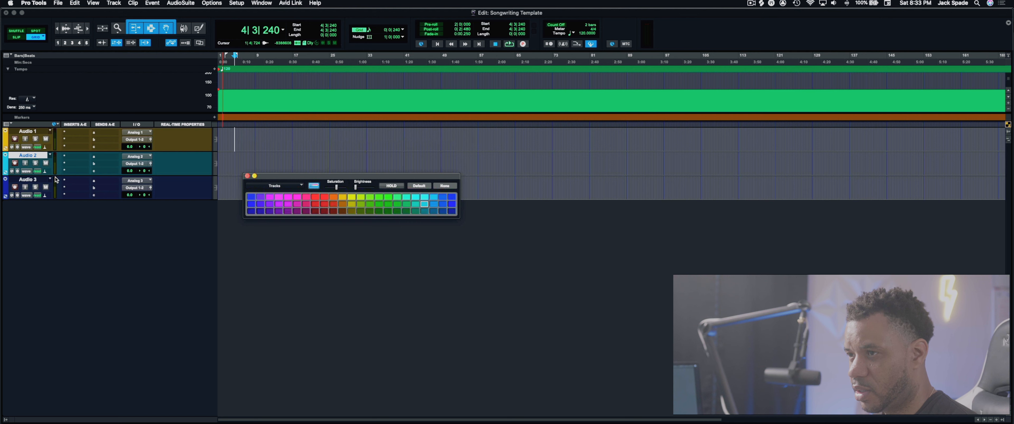
pyautogui.click(247, 176)
# Step: Rename the Audio 1 track as LEAD VOX and the Audio 2 track as BG VOX
pyautogui.click(30, 131)
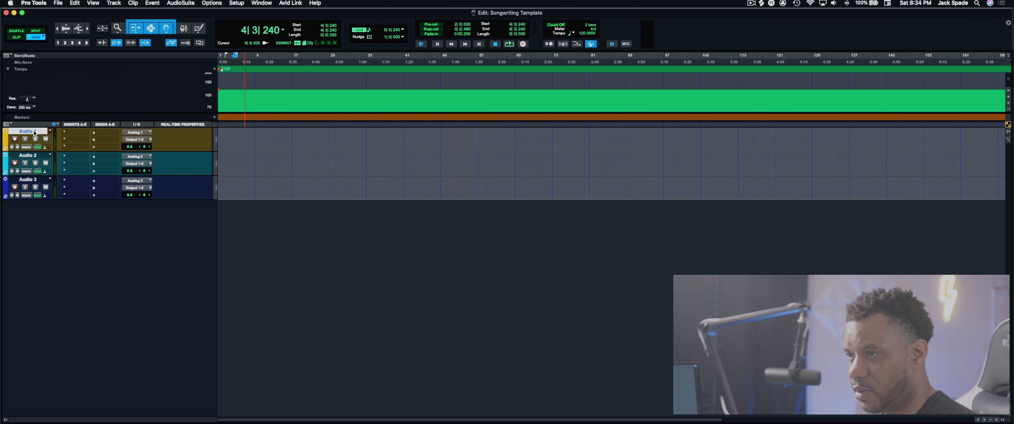
pyautogui.doubleClick(30, 131)
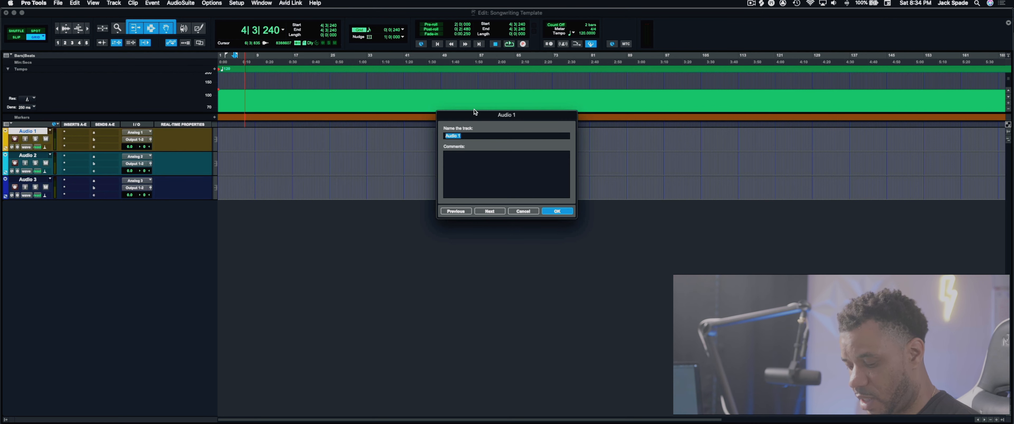
pyautogui.write('LEAD VOX')
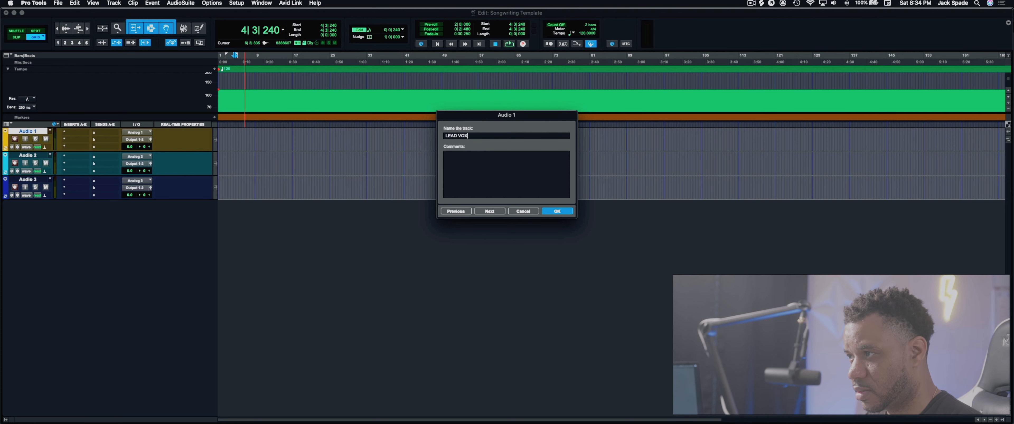
pyautogui.press('Return')
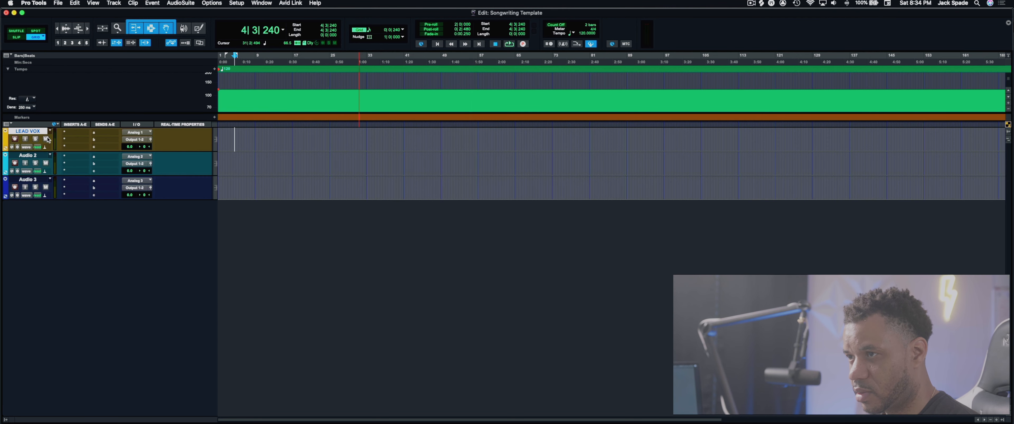
pyautogui.doubleClick(32, 155)
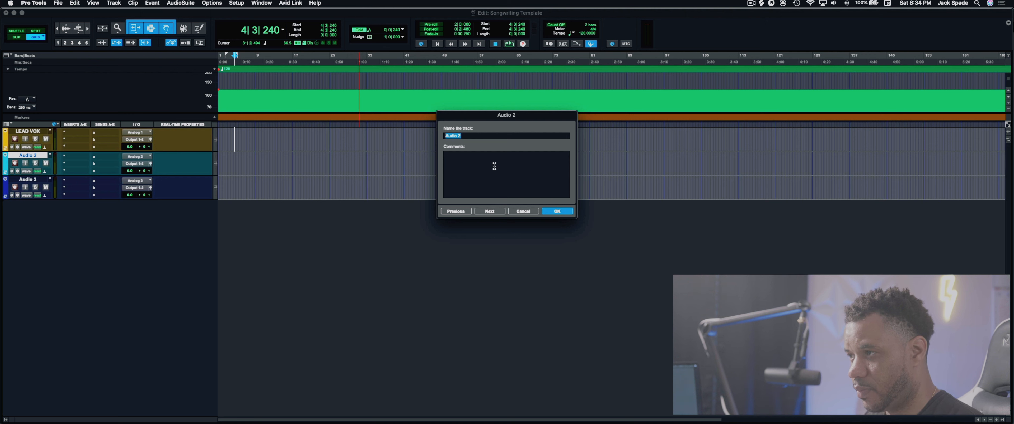
pyautogui.write('BG VOX')
pyautogui.press('Return')
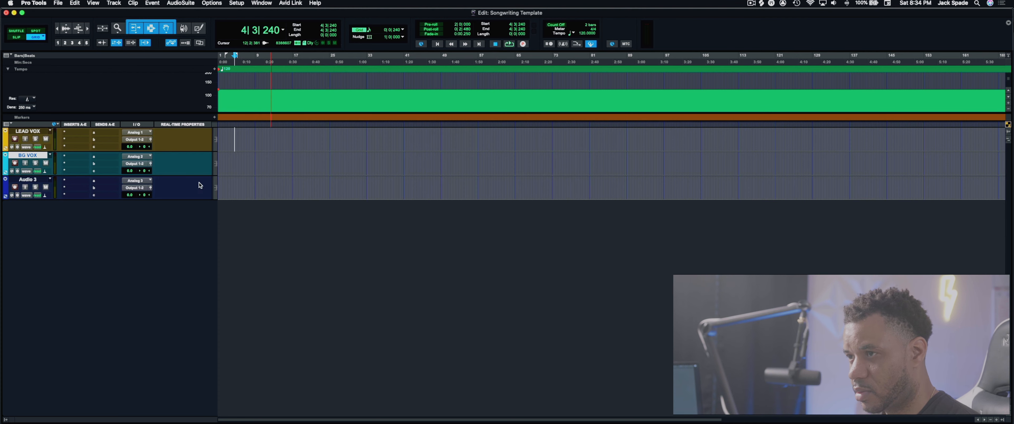
# Step: Rename the Audio 3 track as CHORUS
pyautogui.click(28, 179)
pyautogui.doubleClick(30, 180)
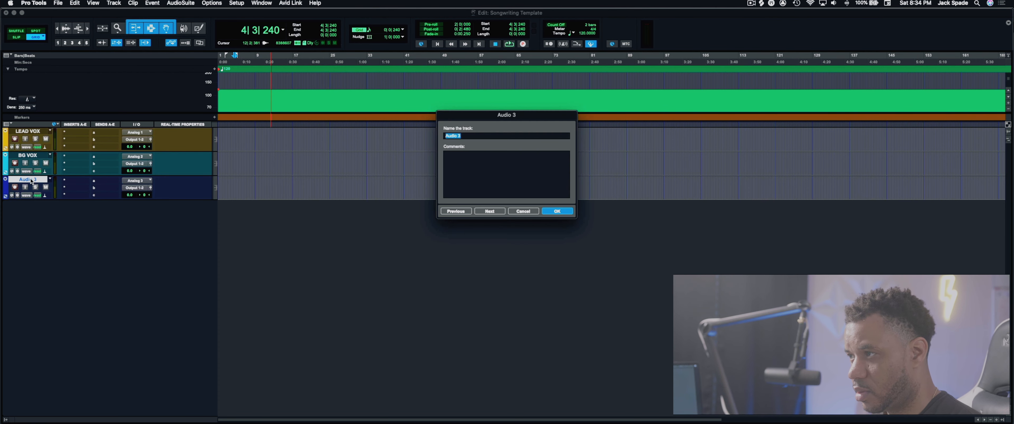
pyautogui.write('c')
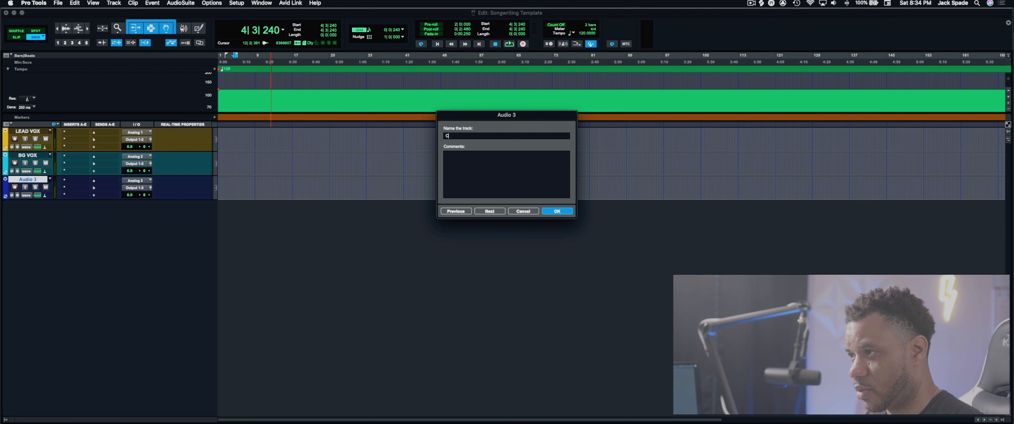
pyautogui.write('HORUS')
pyautogui.press('Return')
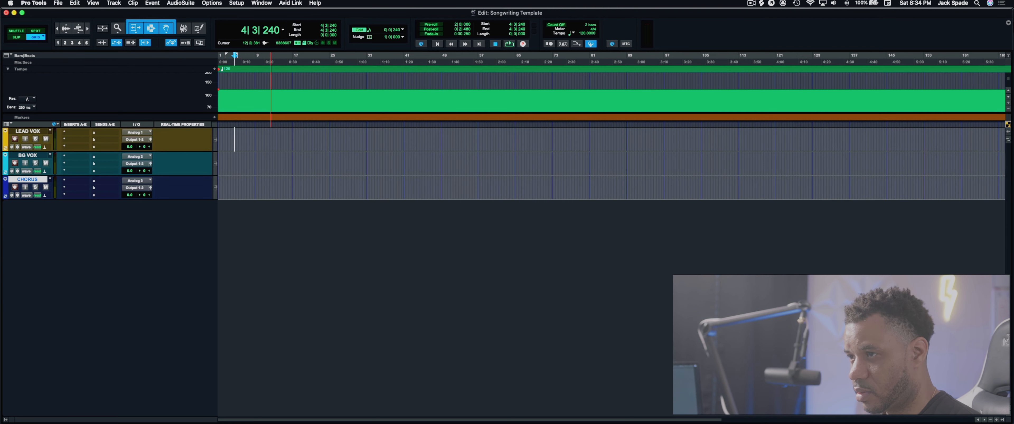
pyautogui.click(42, 132)
pyautogui.click(30, 155)
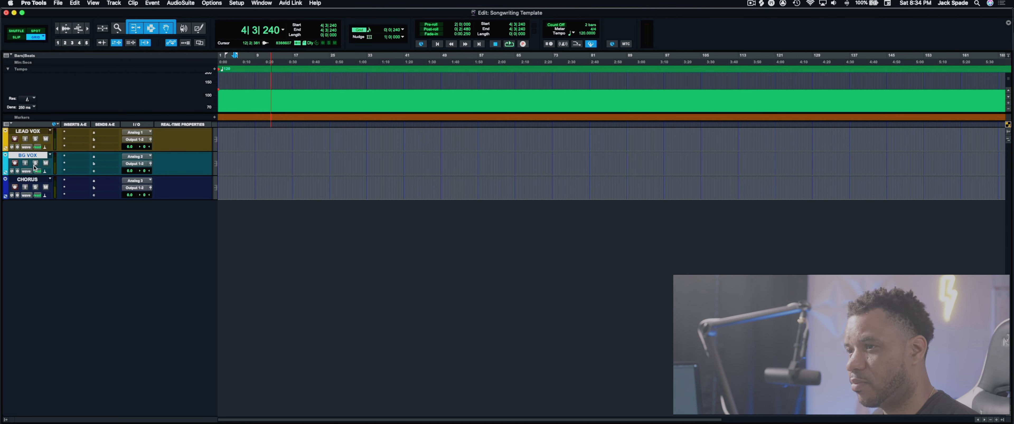
pyautogui.click(32, 180)
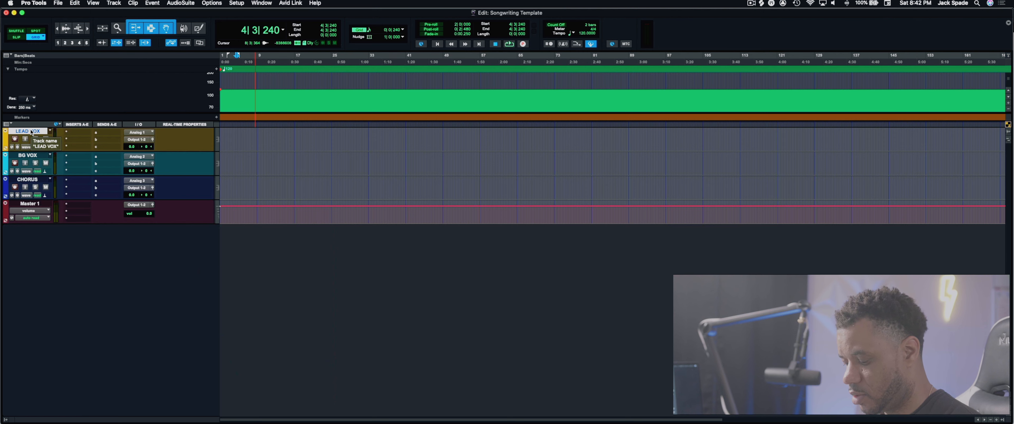
# Step: In the Mix window, route the LEAD VOX output to a new stereo aux input named LEAD BUS, created next to the track
pyautogui.press('super+equal')
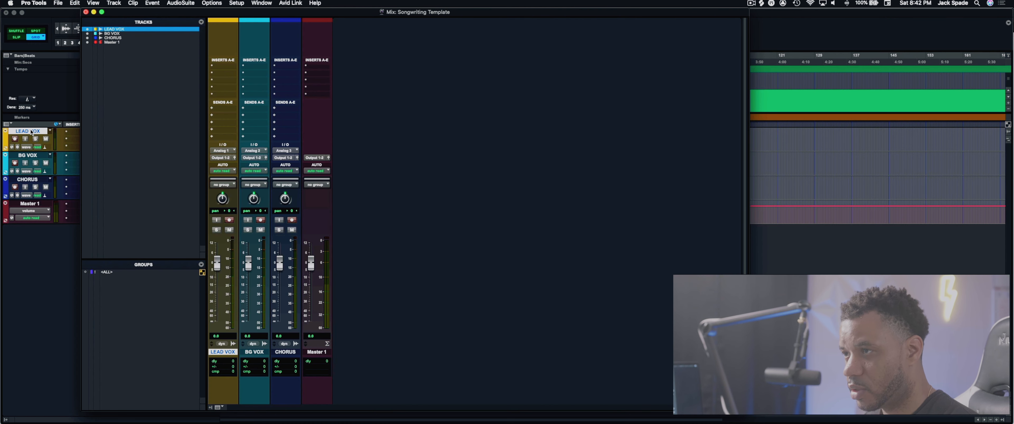
pyautogui.moveTo(290, 12); pyautogui.dragTo(279, 11)
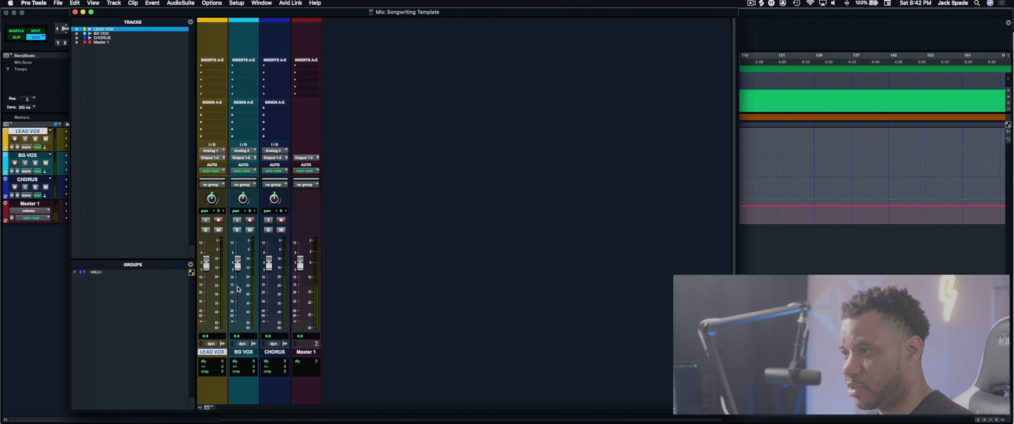
pyautogui.click(214, 158)
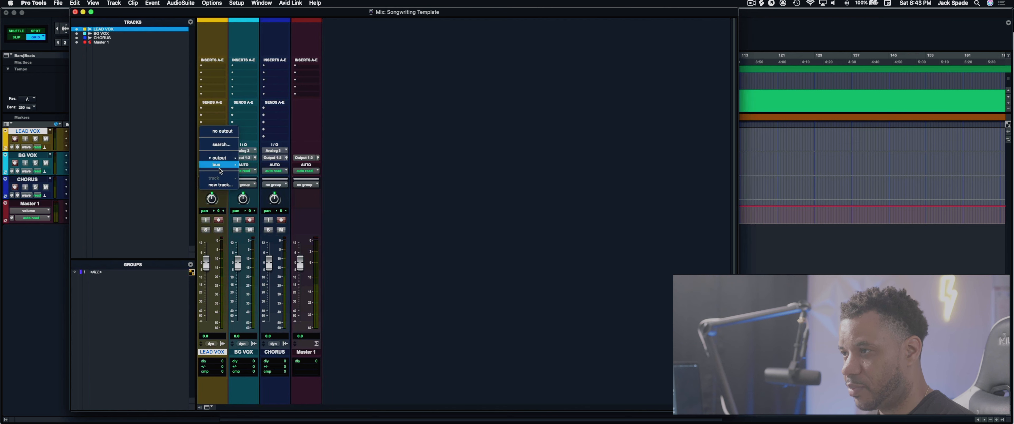
pyautogui.click(222, 185)
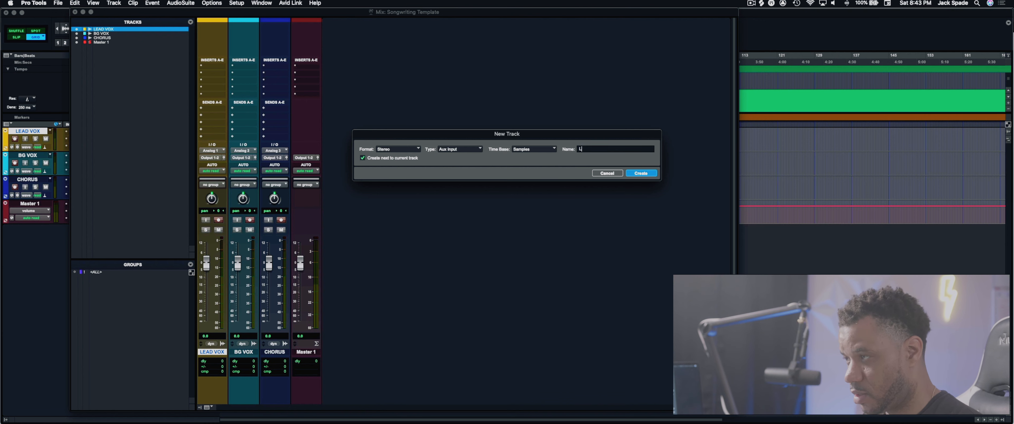
pyautogui.write('LEAD BUS')
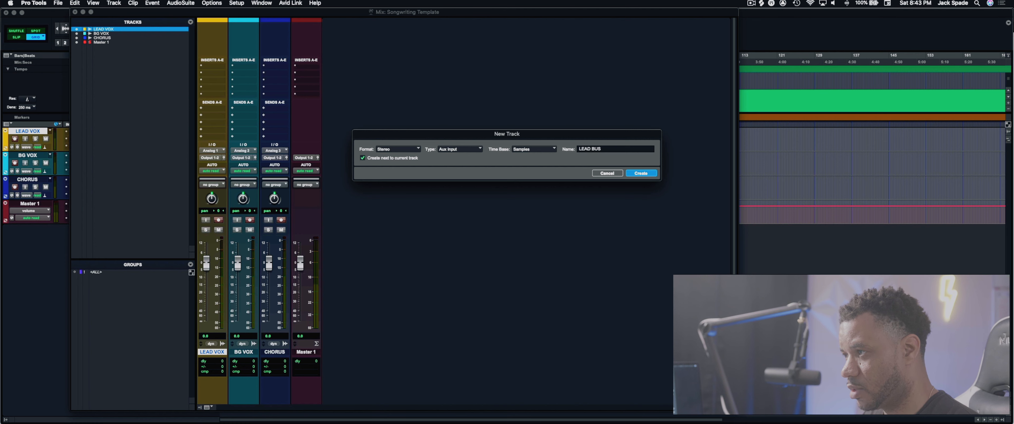
pyautogui.press('Return')
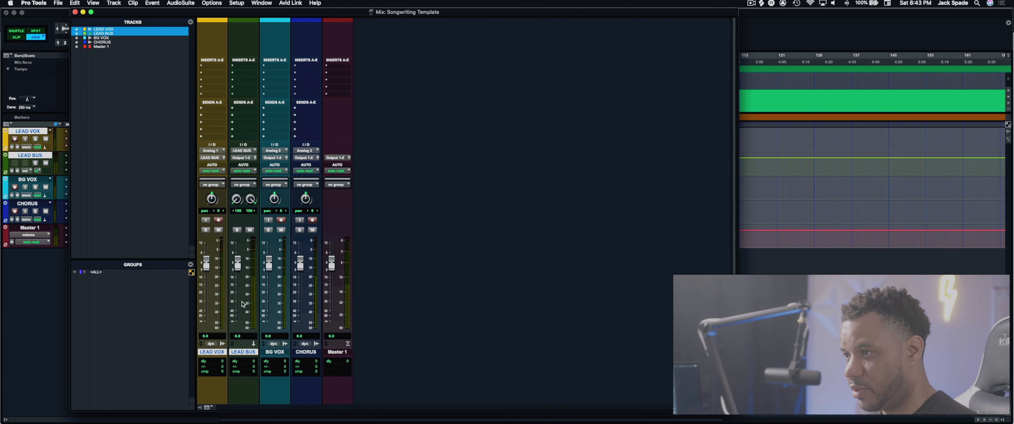
# Step: Route the BG VOX output to a new stereo aux input named BG Bus, created next to the track
pyautogui.click(278, 355)
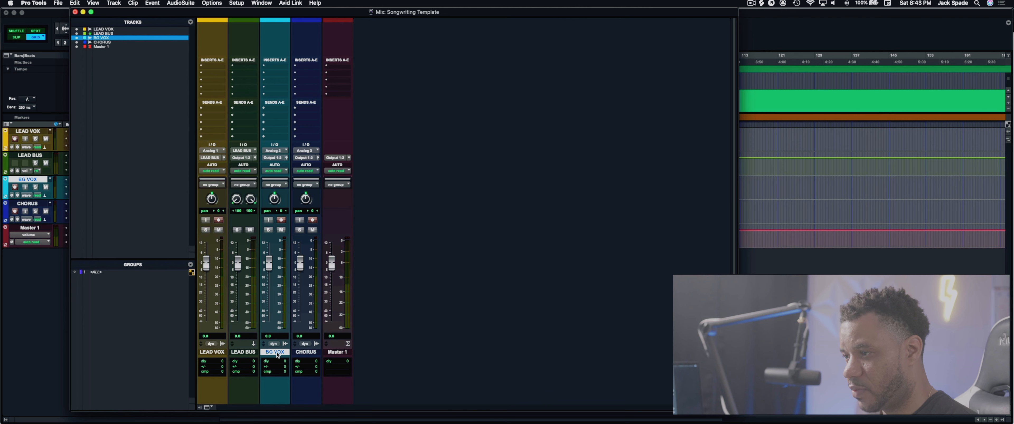
pyautogui.click(278, 159)
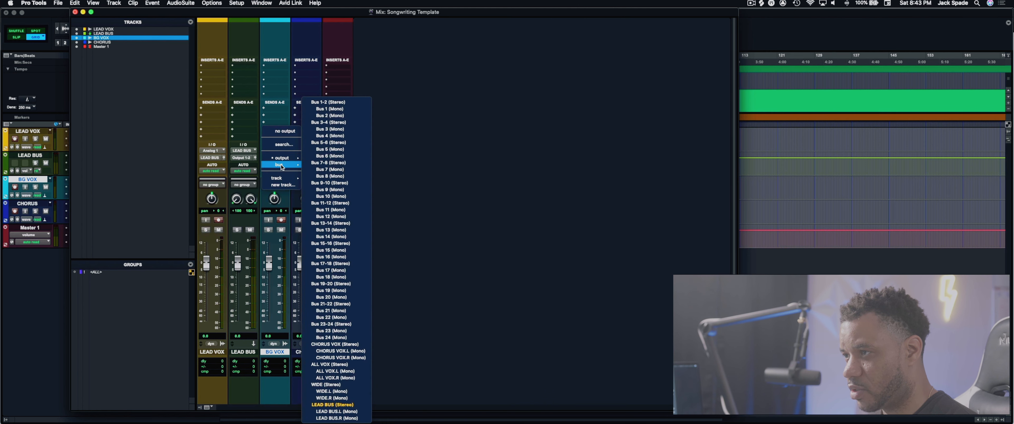
pyautogui.click(290, 185)
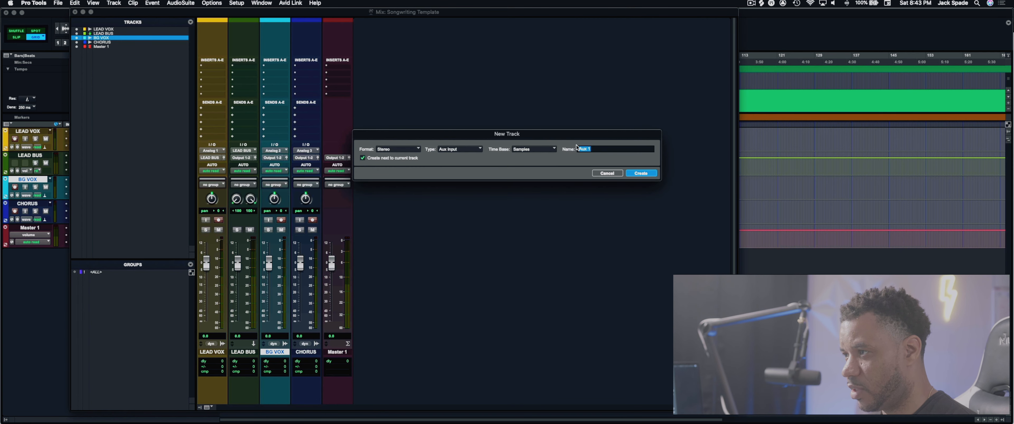
pyautogui.write('BG')
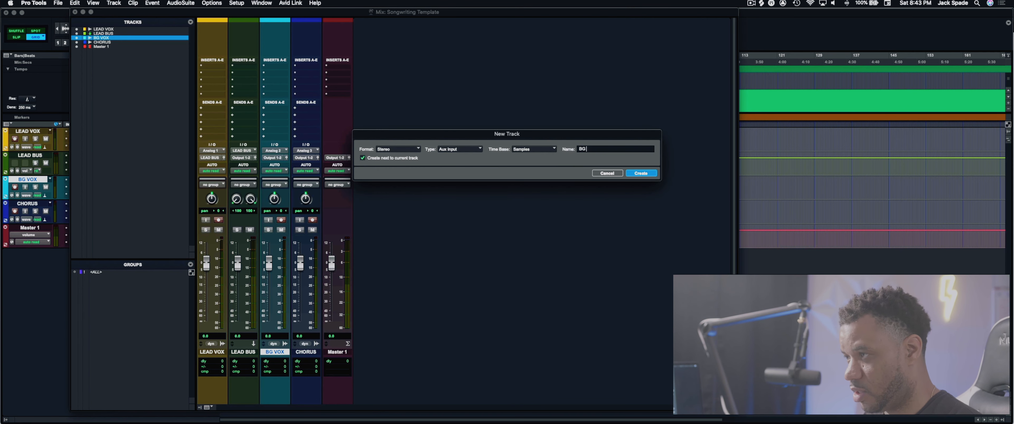
pyautogui.write(' Bus')
pyautogui.press('Return')
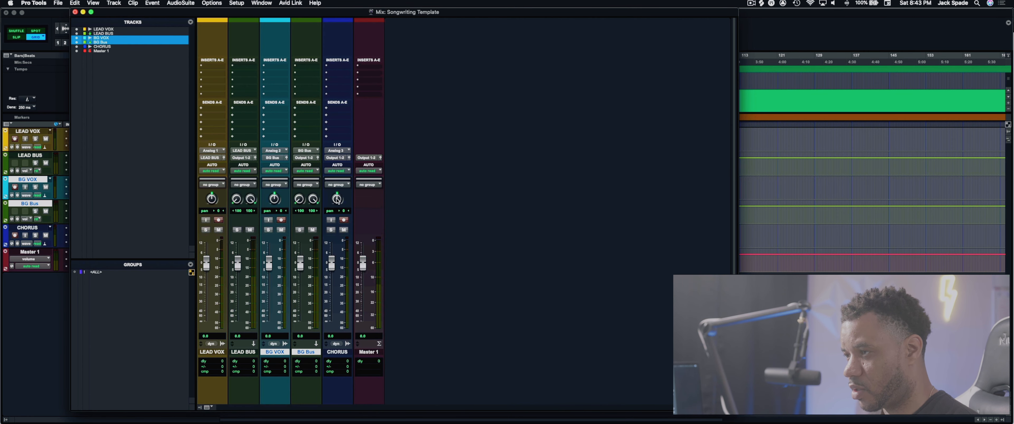
# Step: Route the CHORUS output to a new stereo aux input named CHORUS BUS, created next to the track
pyautogui.click(336, 158)
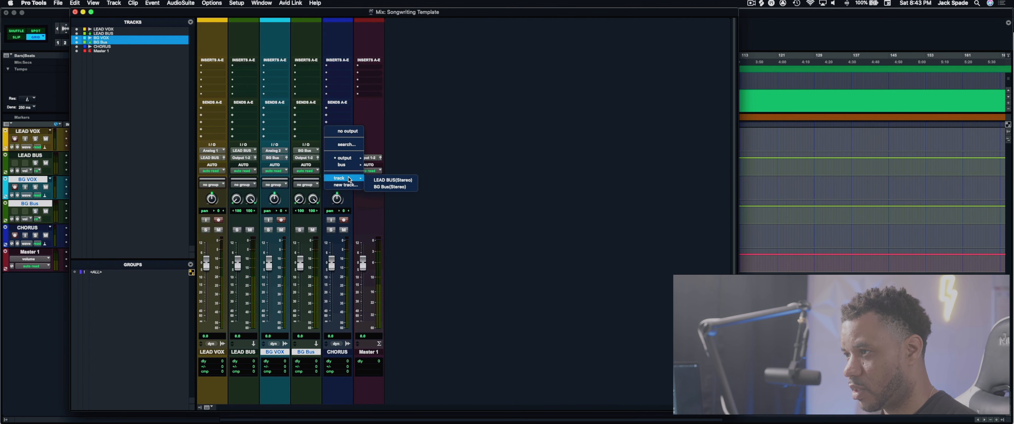
pyautogui.click(346, 185)
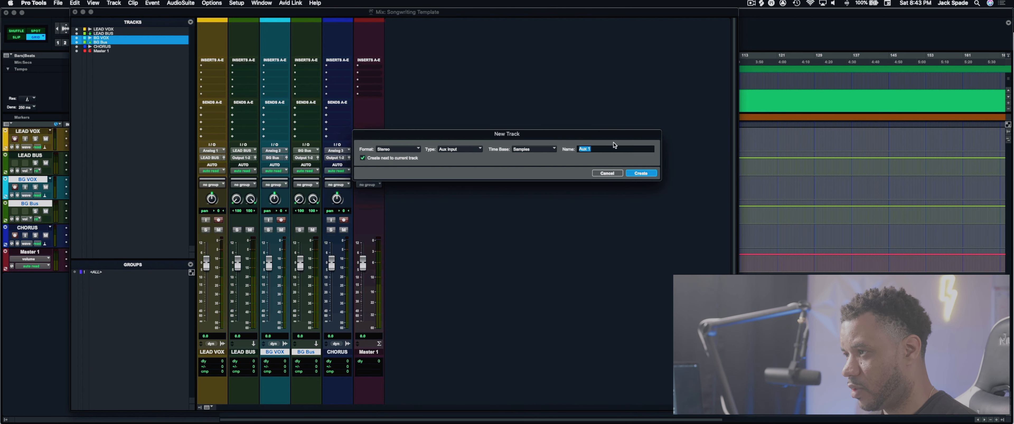
pyautogui.write('CHORUS BUS')
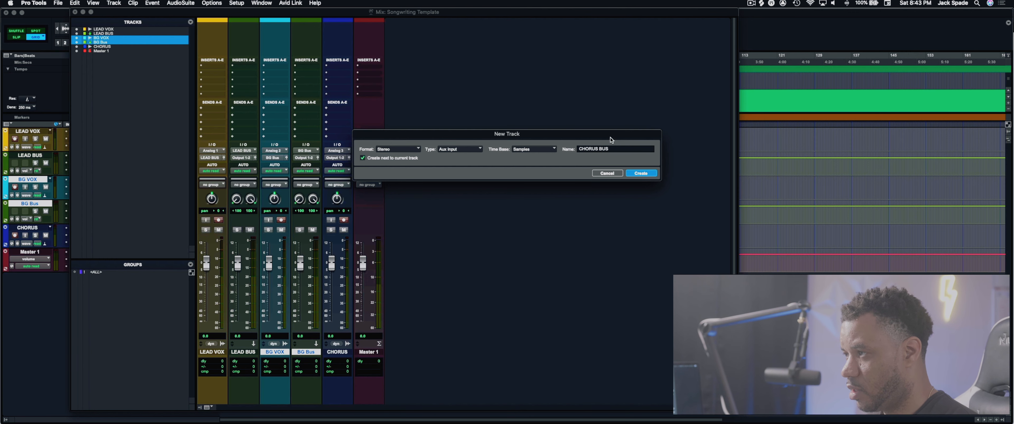
pyautogui.moveTo(605, 135); pyautogui.dragTo(584, 135)
pyautogui.click(613, 174)
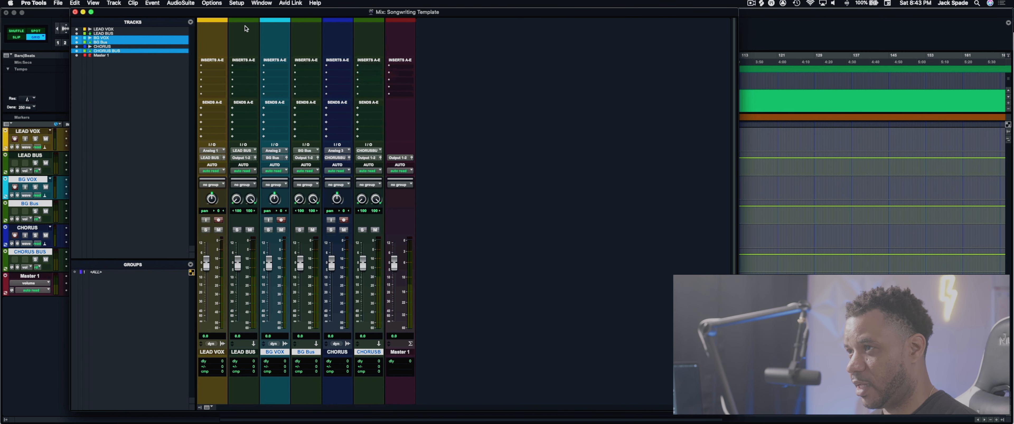
# Step: Open the Color Palette and colour the LEAD BUS track golden yellow to match LEAD VOX
pyautogui.moveTo(246, 12); pyautogui.dragTo(234, 11)
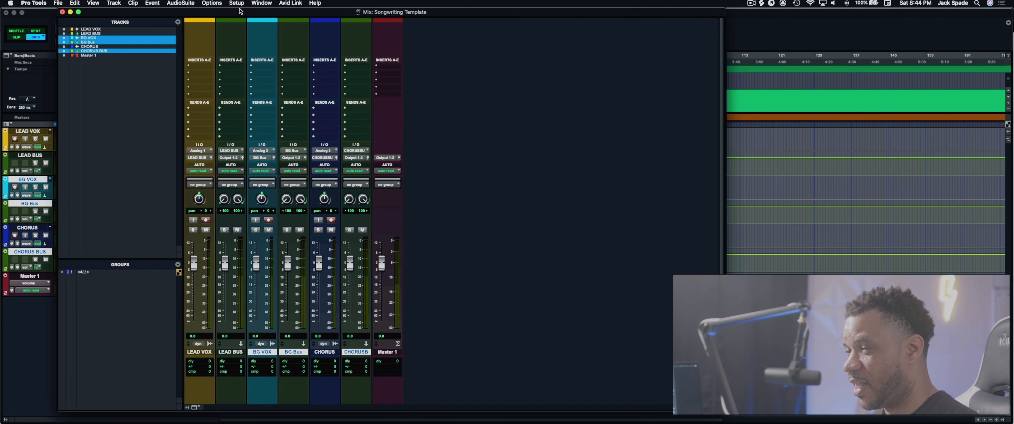
pyautogui.moveTo(240, 11)
pyautogui.mouseDown()
pyautogui.moveTo(261, 9)
pyautogui.moveTo(247, 9)
pyautogui.mouseUp()
pyautogui.click(238, 19)
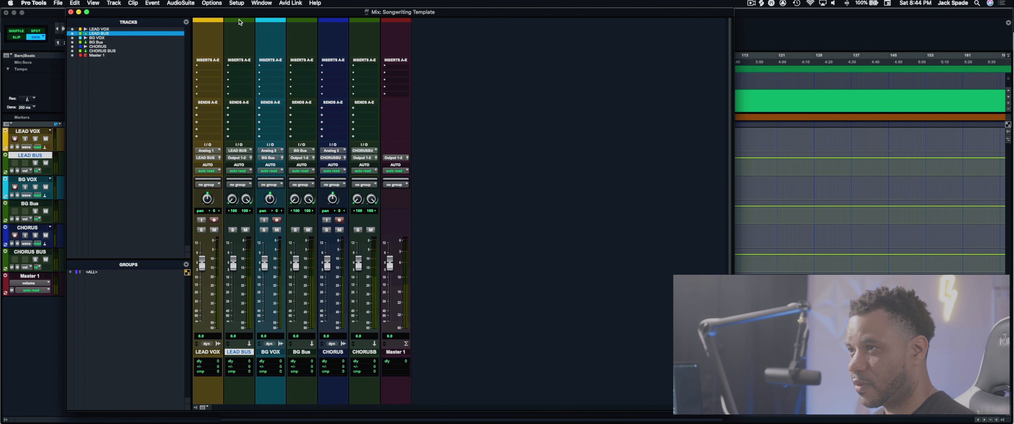
pyautogui.moveTo(239, 12); pyautogui.dragTo(235, 12)
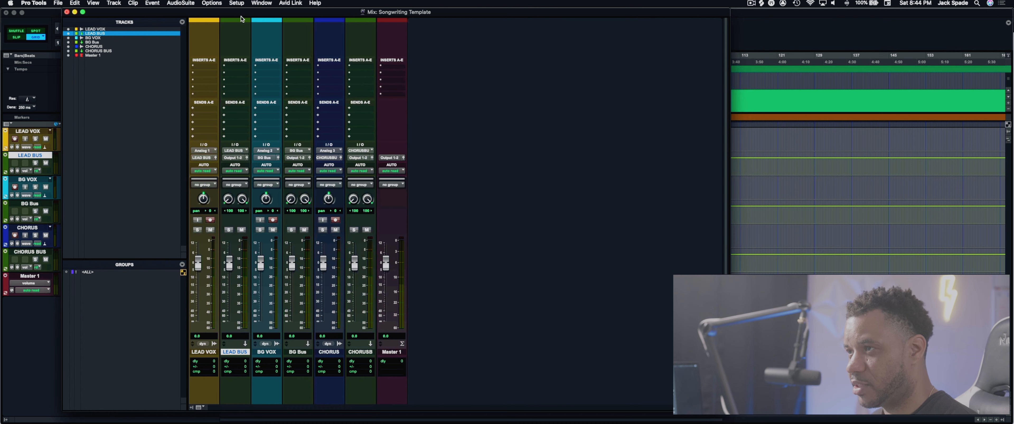
pyautogui.click(221, 3)
pyautogui.moveTo(250, 2)
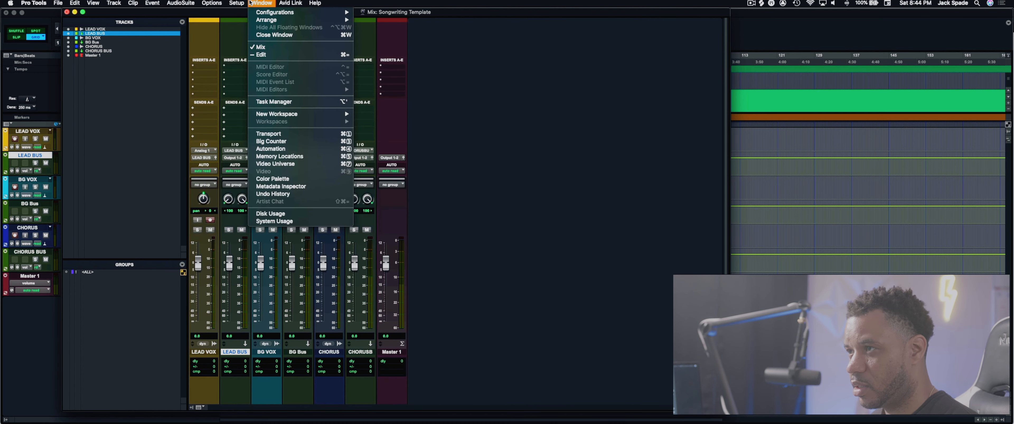
pyautogui.click(272, 179)
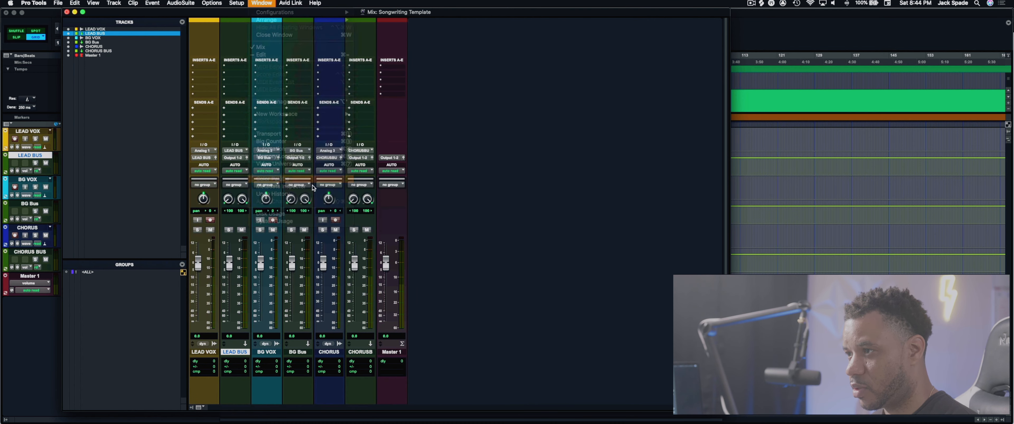
pyautogui.moveTo(358, 177); pyautogui.dragTo(498, 185)
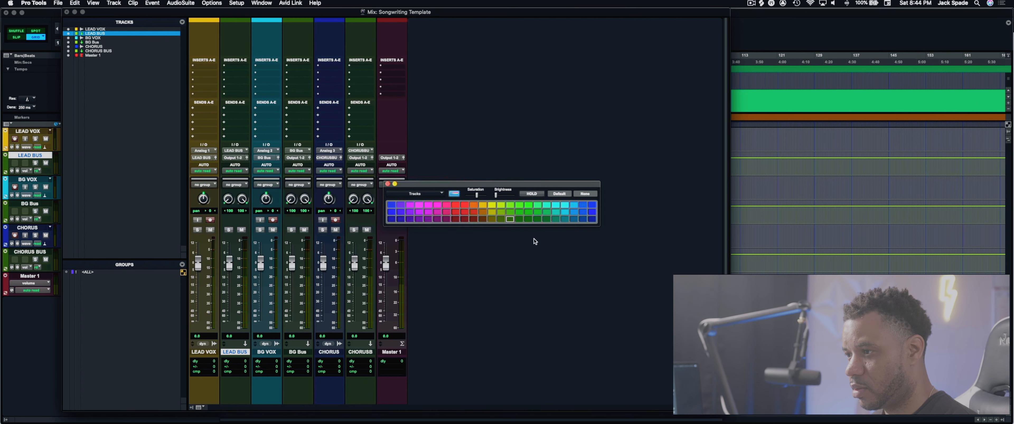
pyautogui.click(482, 205)
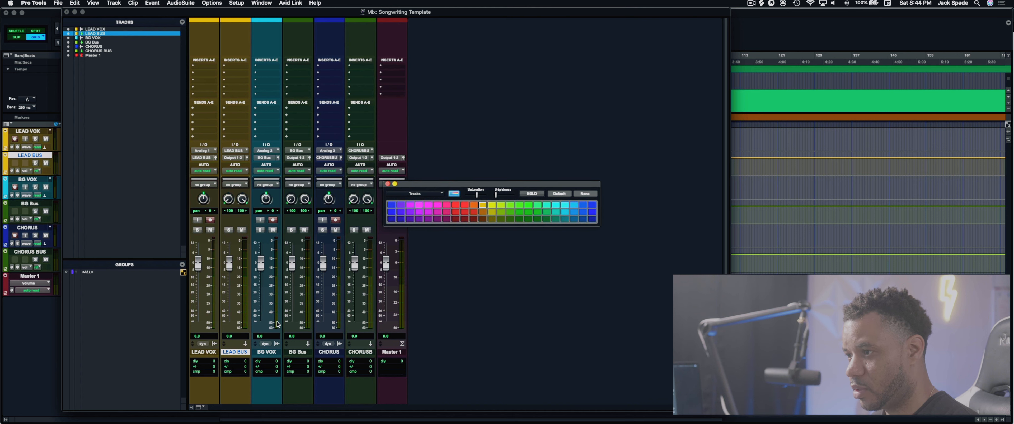
# Step: Colour the BG Bus track the same cyan as BG VOX, trying neighbouring blue and teal shades first
pyautogui.click(270, 21)
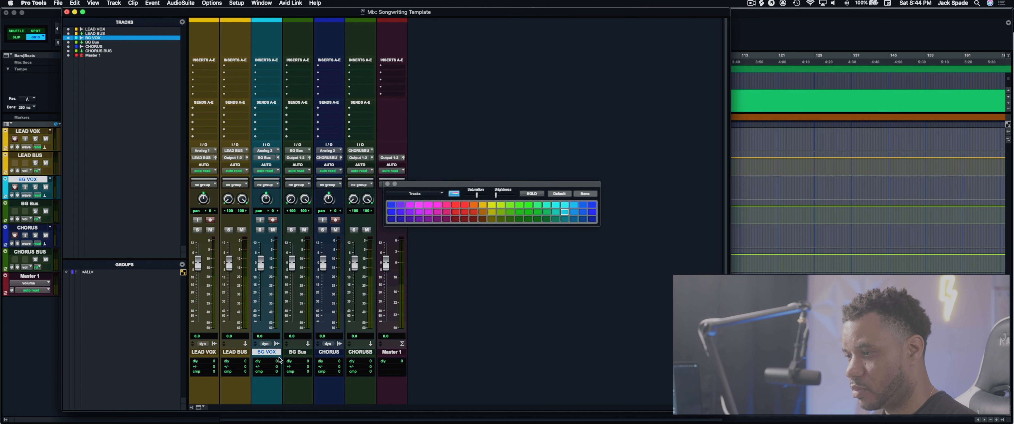
pyautogui.click(300, 22)
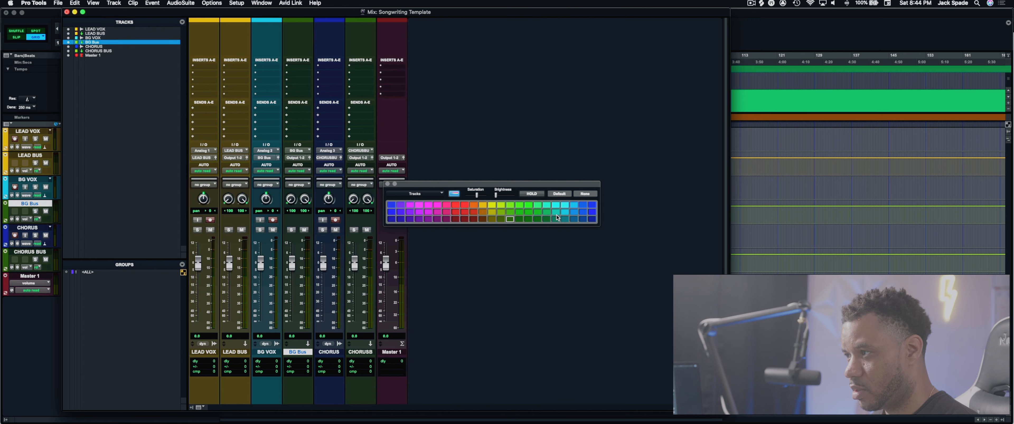
pyautogui.click(571, 213)
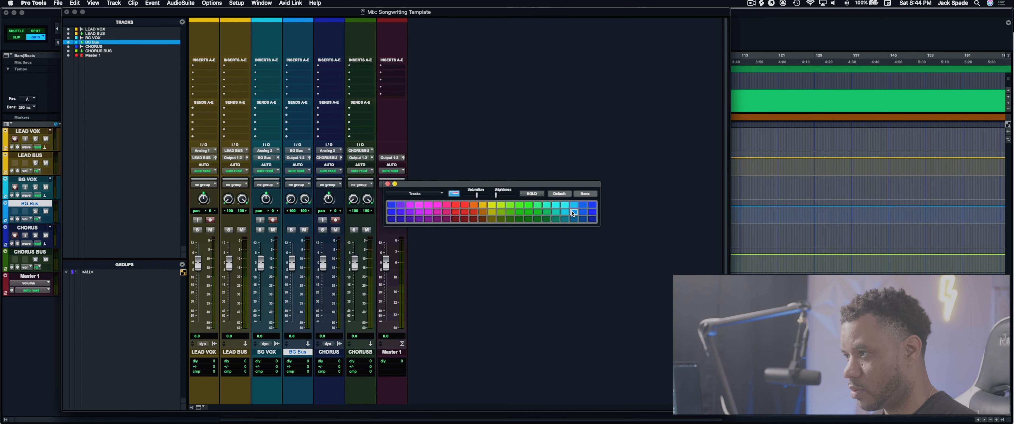
pyautogui.click(573, 220)
pyautogui.click(565, 220)
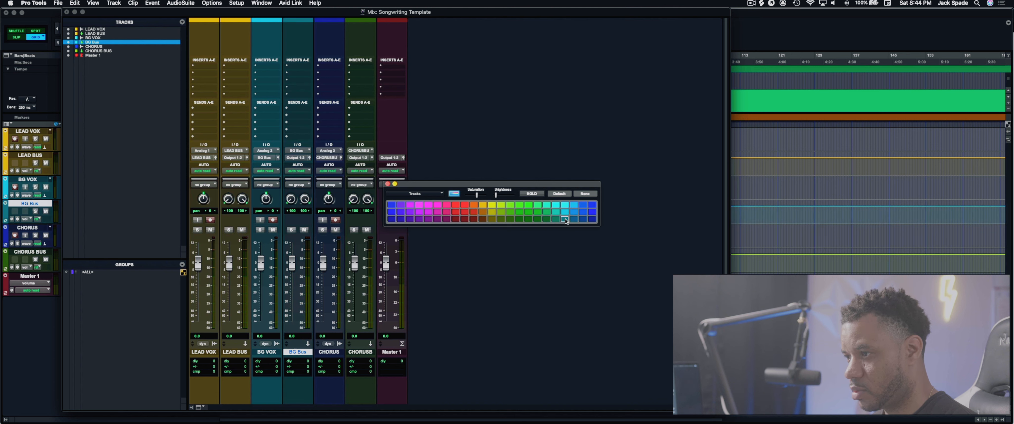
pyautogui.click(565, 213)
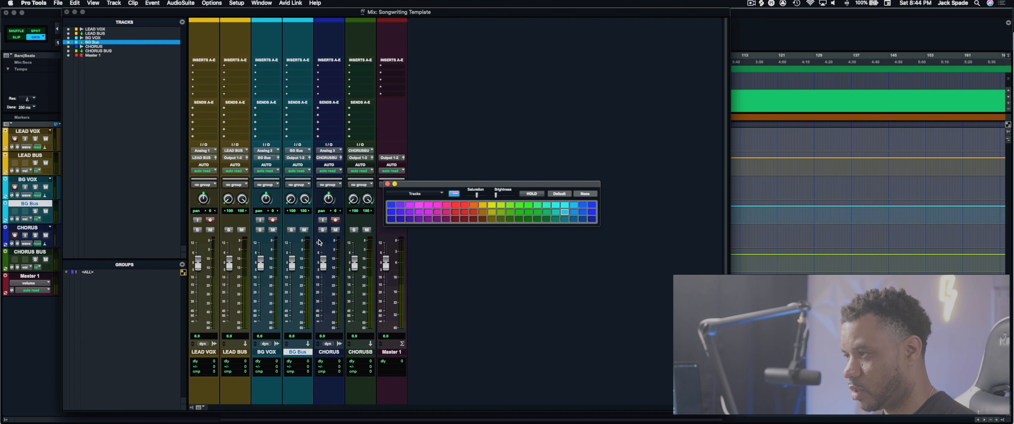
# Step: Colour the CHORUS BUS track dark blue to match CHORUS, and close the Color Palette
pyautogui.click(329, 352)
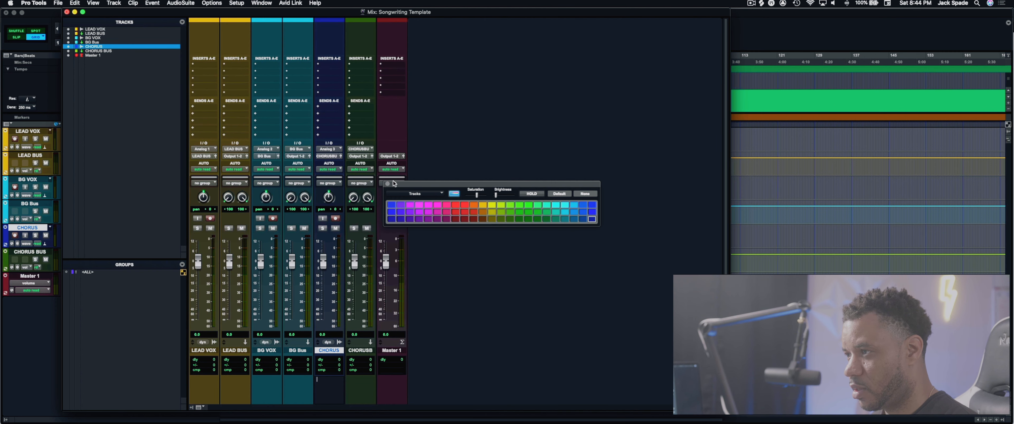
pyautogui.click(363, 351)
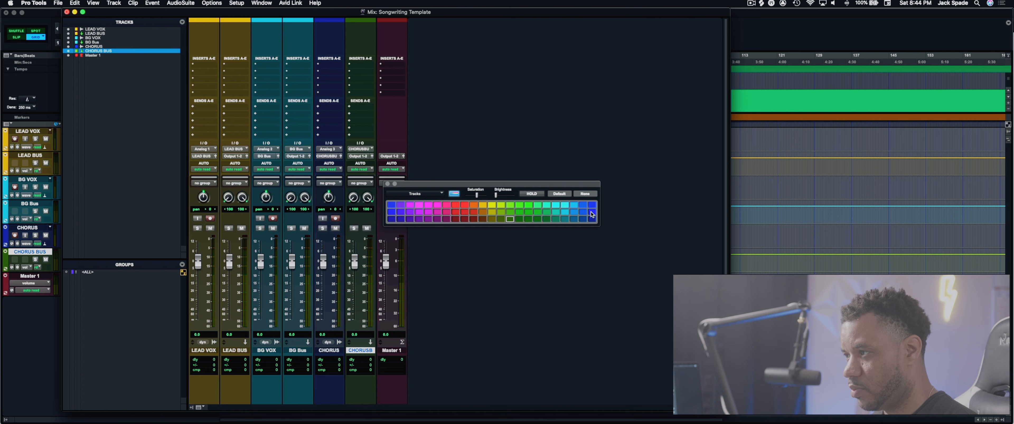
pyautogui.click(592, 220)
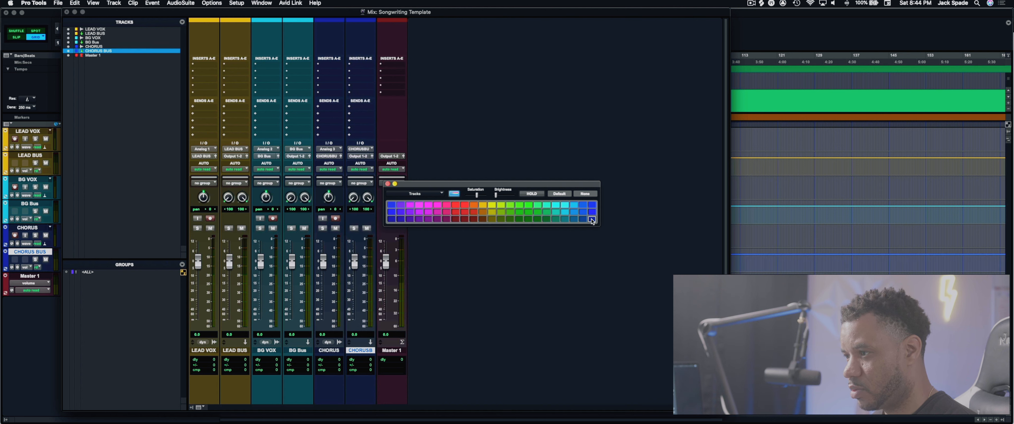
pyautogui.click(388, 184)
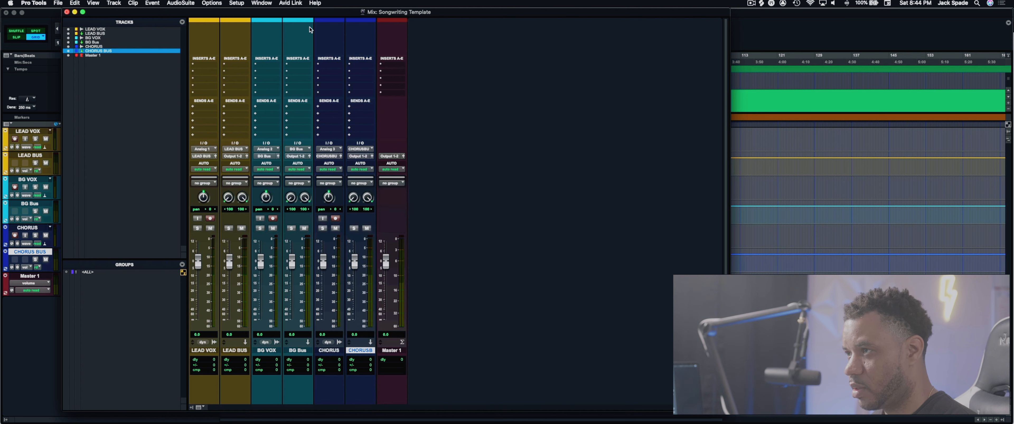
# Step: Reorder the mixer so BG VOX and CHORUS follow LEAD VOX, placing all three vocal tracks ahead of the bus tracks
pyautogui.click(267, 351)
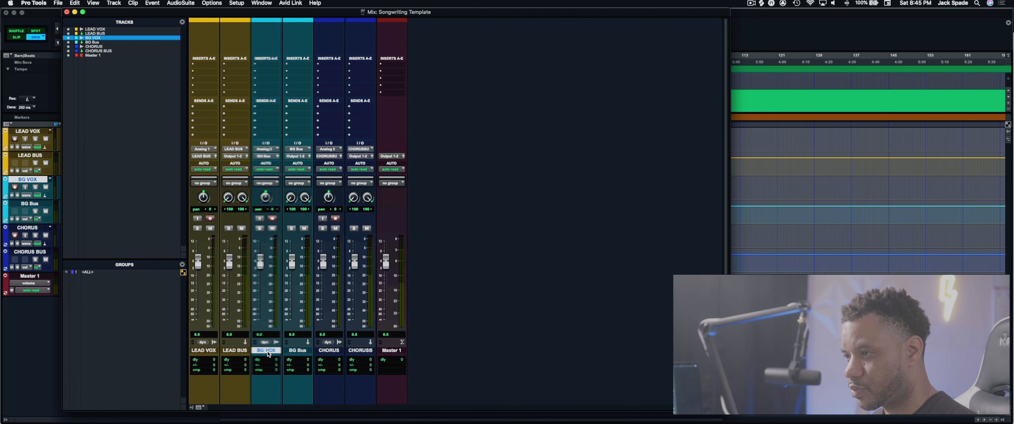
pyautogui.moveTo(267, 352); pyautogui.dragTo(220, 351)
pyautogui.moveTo(296, 358); pyautogui.dragTo(303, 355)
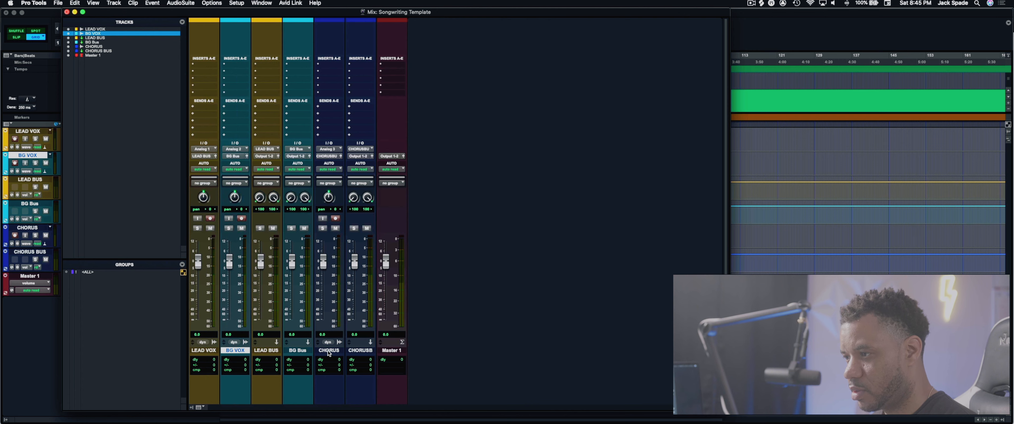
pyautogui.moveTo(329, 351); pyautogui.dragTo(312, 364)
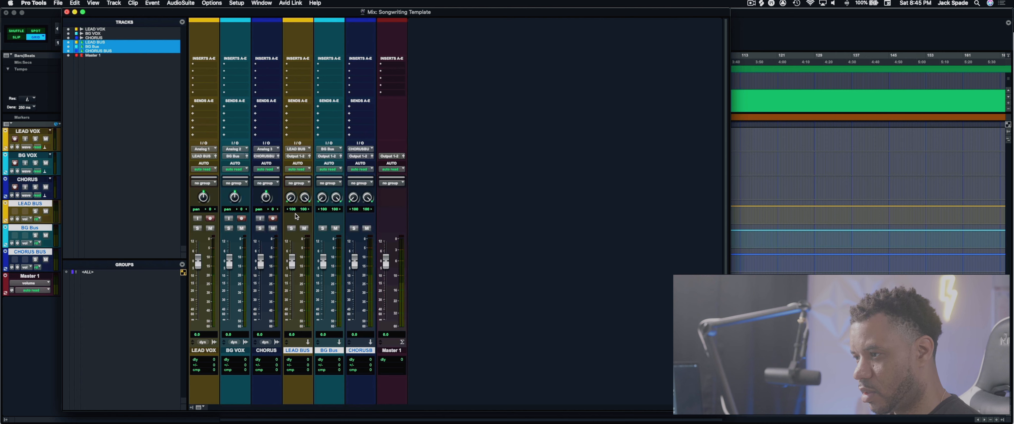
# Step: Route the LEAD BUS output to a new stereo aux input named ALL VOCALS
pyautogui.click(304, 156)
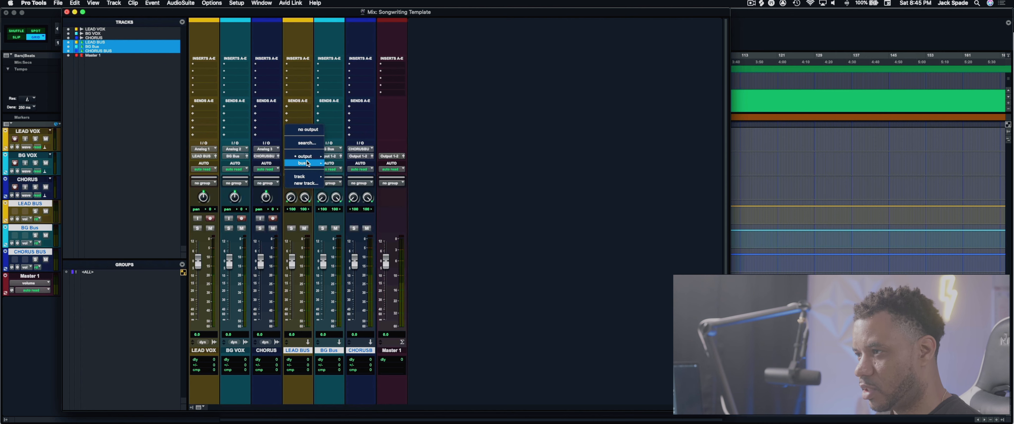
pyautogui.click(311, 182)
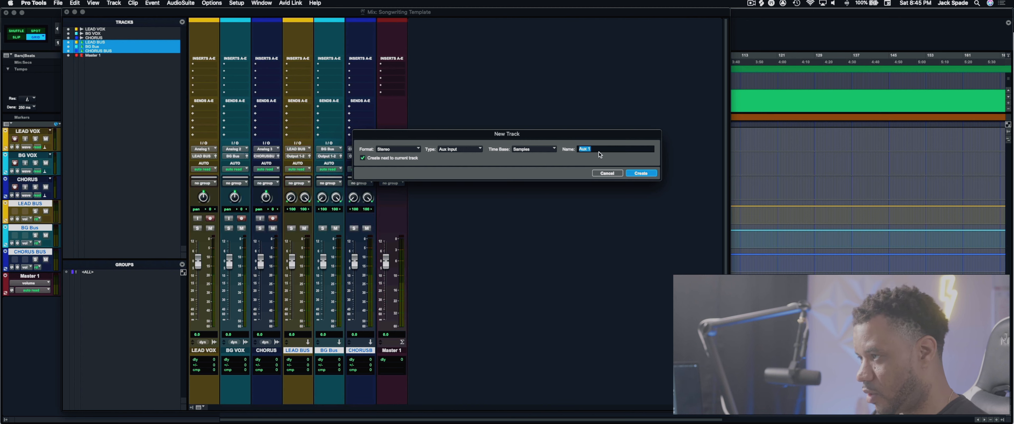
pyautogui.write('ALL VOCALS')
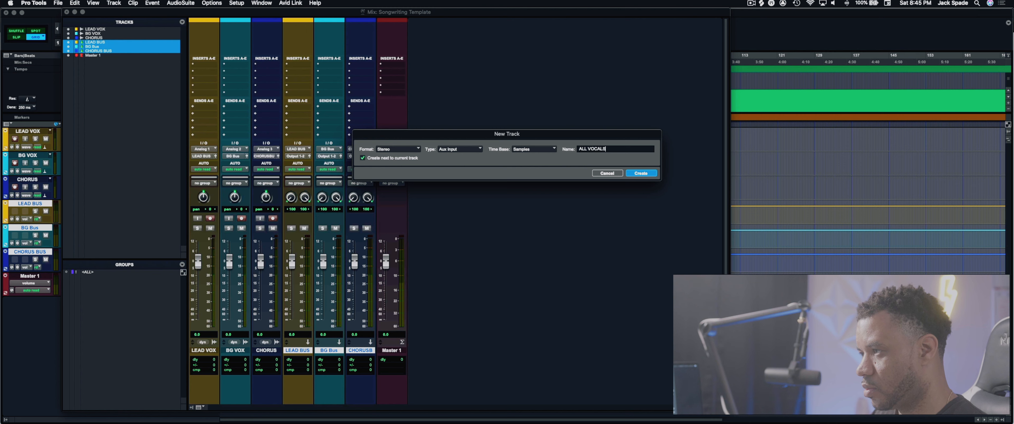
pyautogui.press('Return')
pyautogui.click(211, 351)
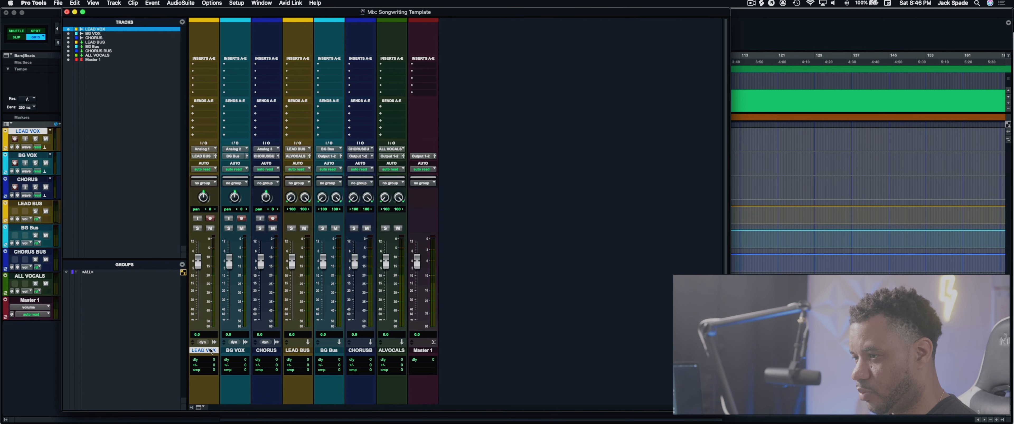
# Step: Route the ALL VOCALS output to a new stereo aux input named SUBMASTER
pyautogui.click(392, 350)
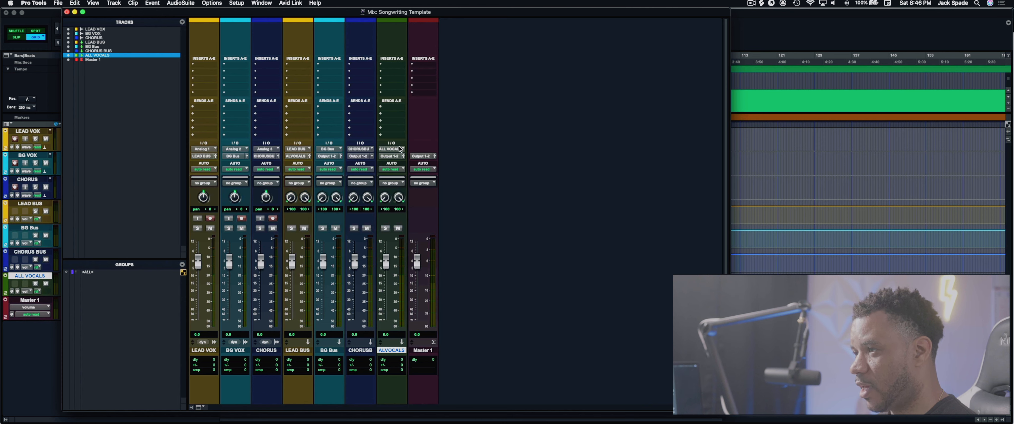
pyautogui.click(393, 156)
pyautogui.moveTo(397, 158)
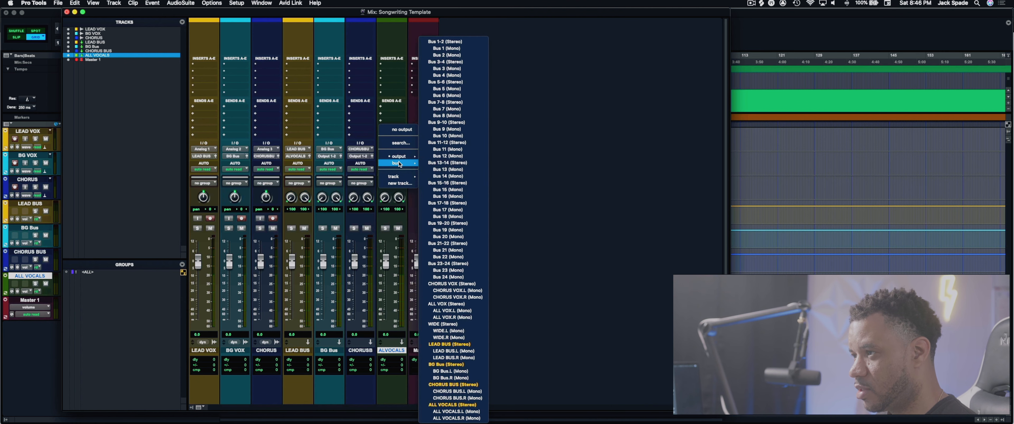
pyautogui.click(408, 183)
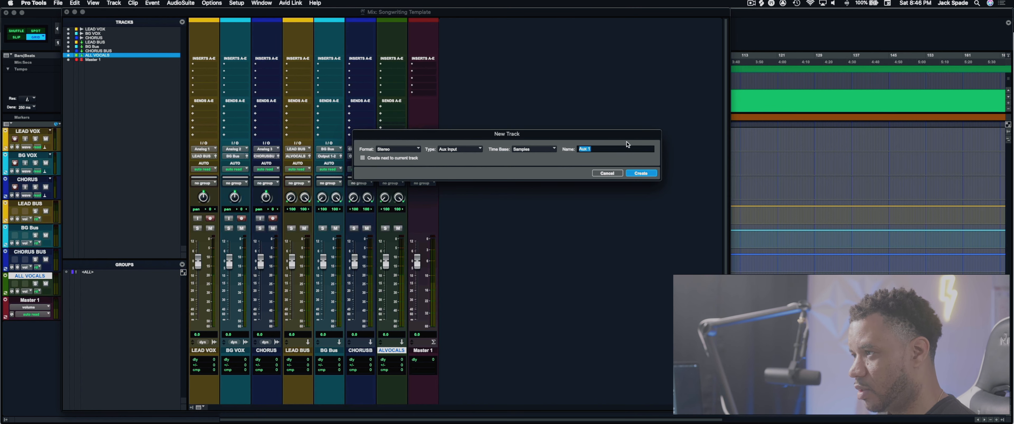
pyautogui.click(611, 150)
pyautogui.moveTo(607, 150); pyautogui.dragTo(580, 148)
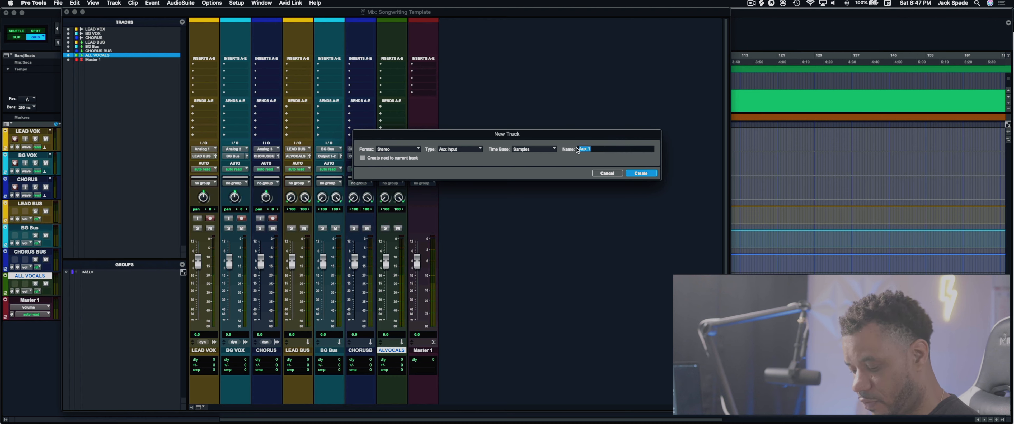
pyautogui.write('SUBMASTER')
pyautogui.press('Return')
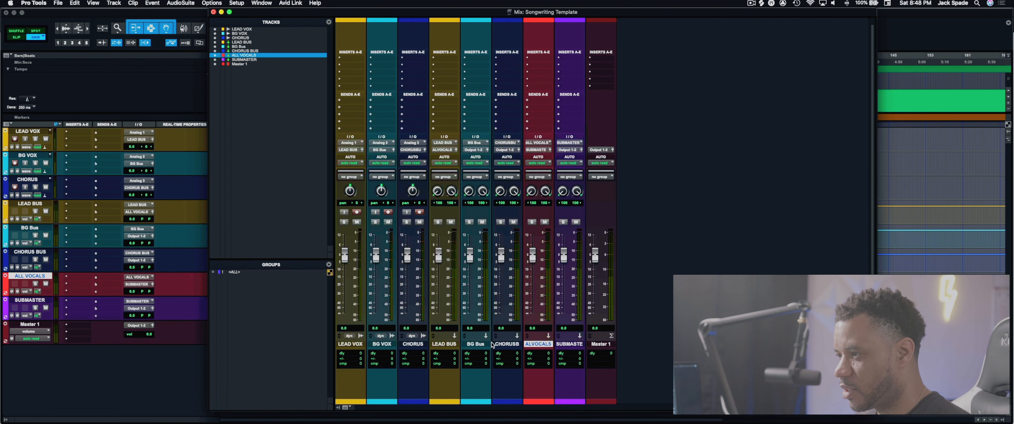
# Step: Insert the stereo Virtual Mix Rack multichannel plug-in in the first insert slot of the LEAD BUS track
pyautogui.click(444, 344)
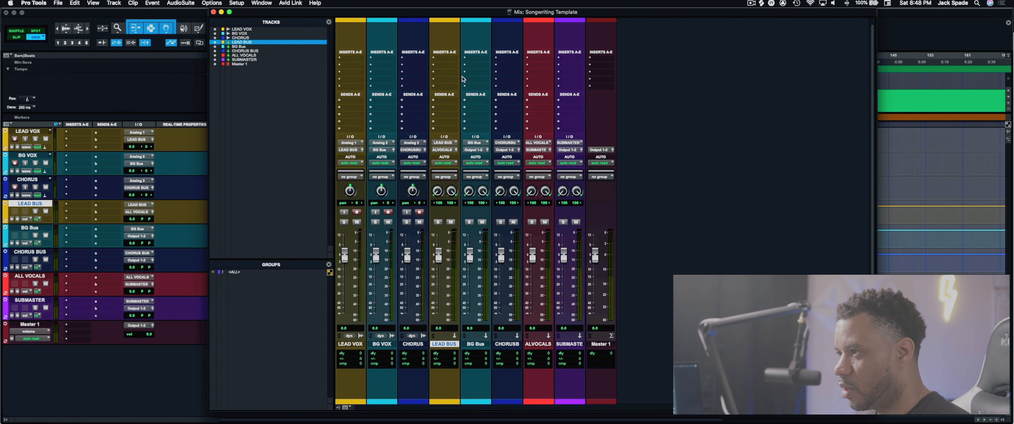
pyautogui.click(449, 58)
pyautogui.moveTo(463, 59)
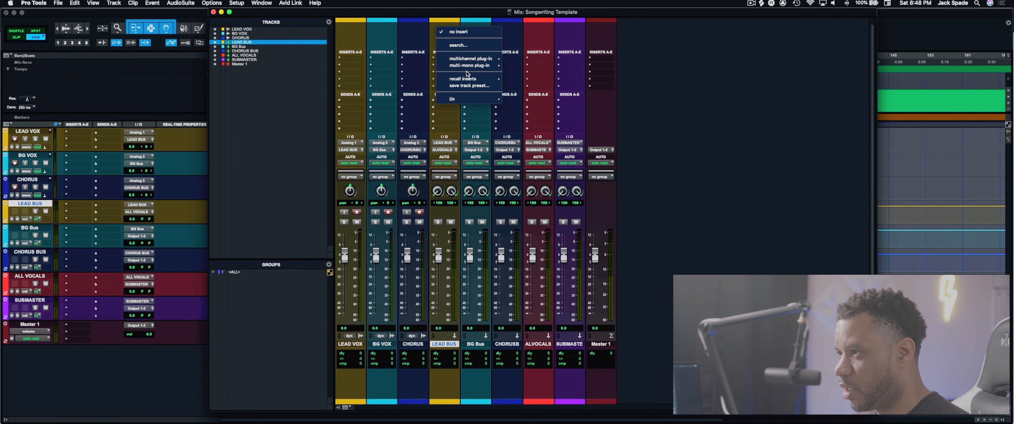
pyautogui.moveTo(542, 134)
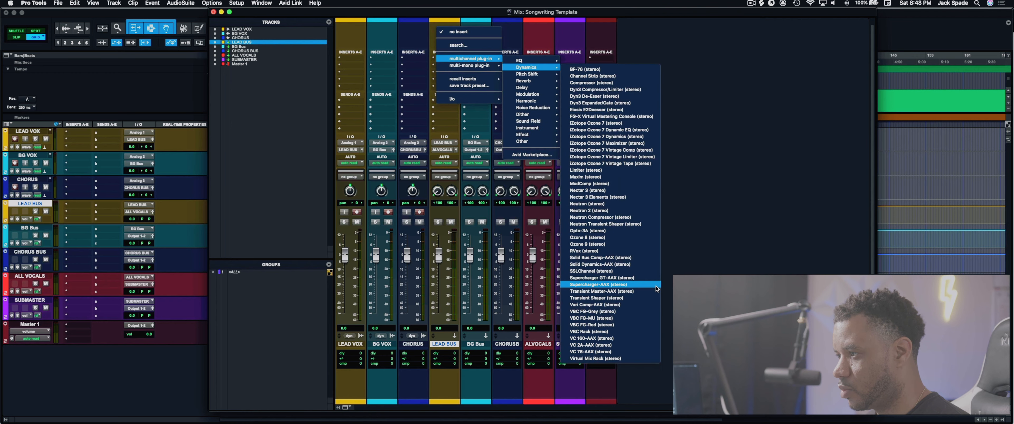
pyautogui.click(632, 360)
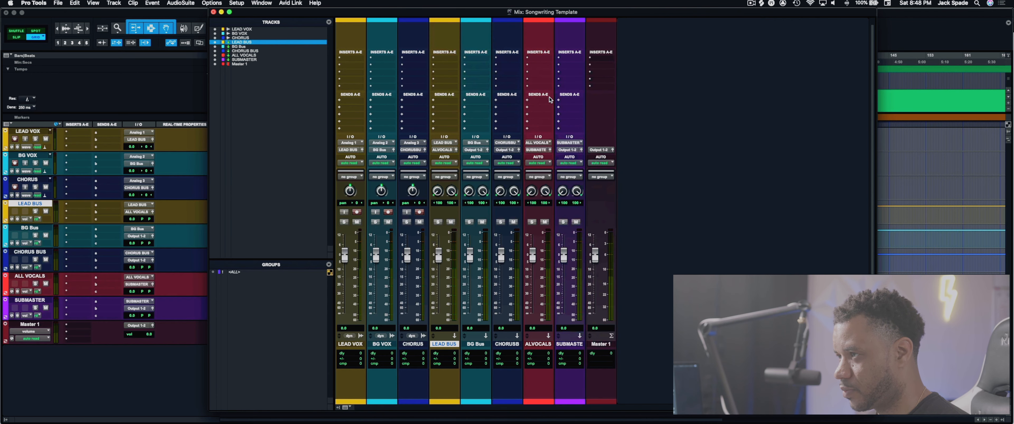
# Step: Remove the FG-Stress module from the Classic Strip 1 chain in the LEAD BUS Virtual Mix Rack
pyautogui.click(409, 113)
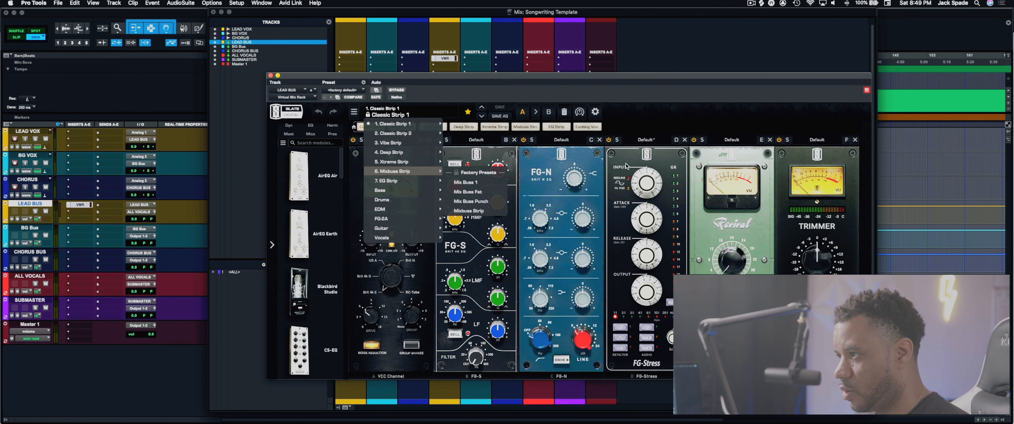
pyautogui.click(631, 159)
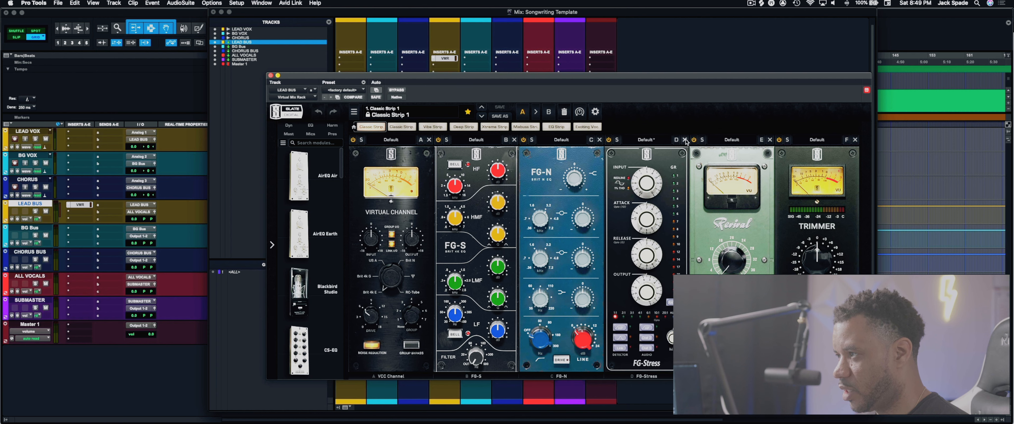
pyautogui.click(685, 140)
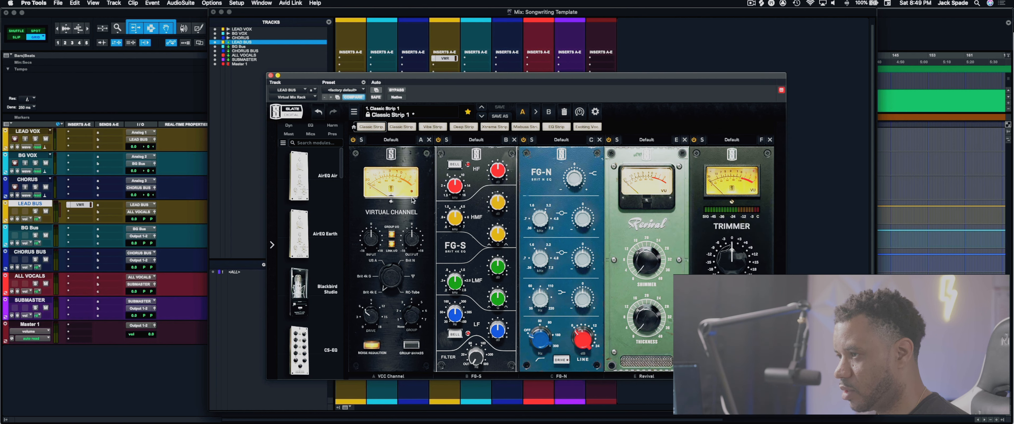
pyautogui.moveTo(466, 77); pyautogui.dragTo(428, 63)
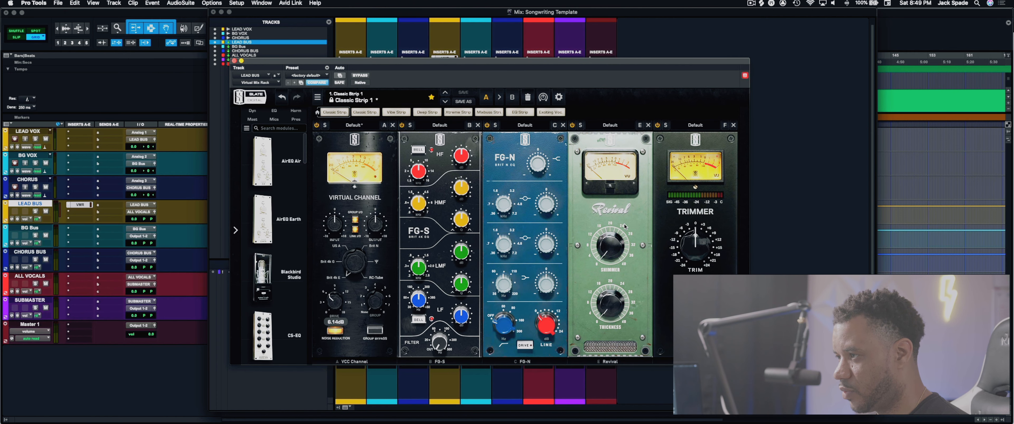
# Step: Add the FG-116 compressor between FG-S and FG-N, and the FG-2A between FG-N and Revival
pyautogui.click(274, 121)
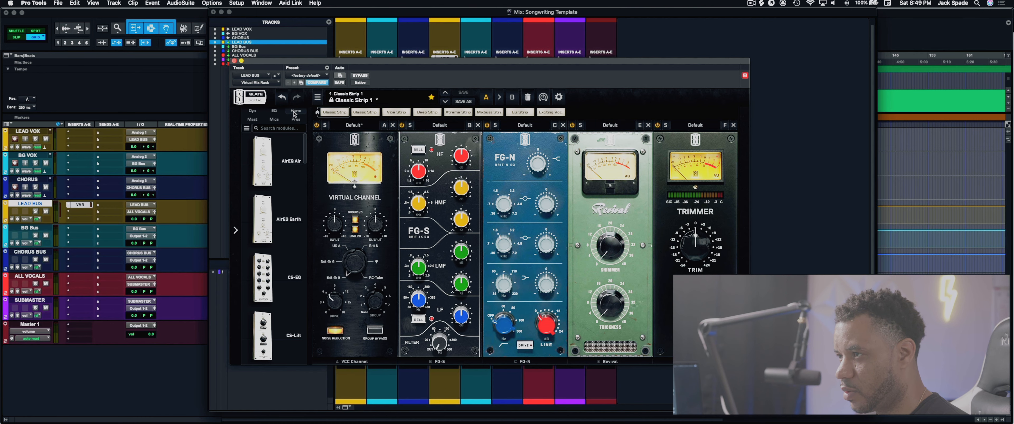
pyautogui.click(252, 111)
pyautogui.moveTo(274, 181); pyautogui.dragTo(492, 189)
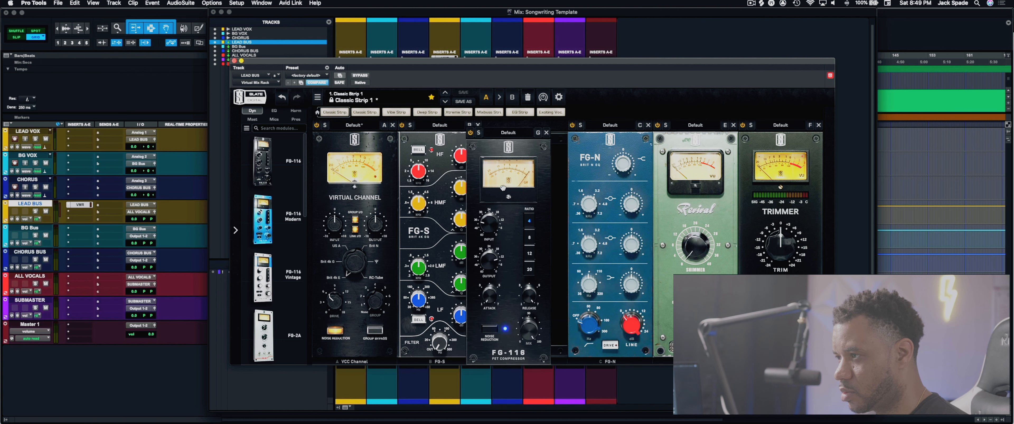
pyautogui.scroll(-6, 275, 252)
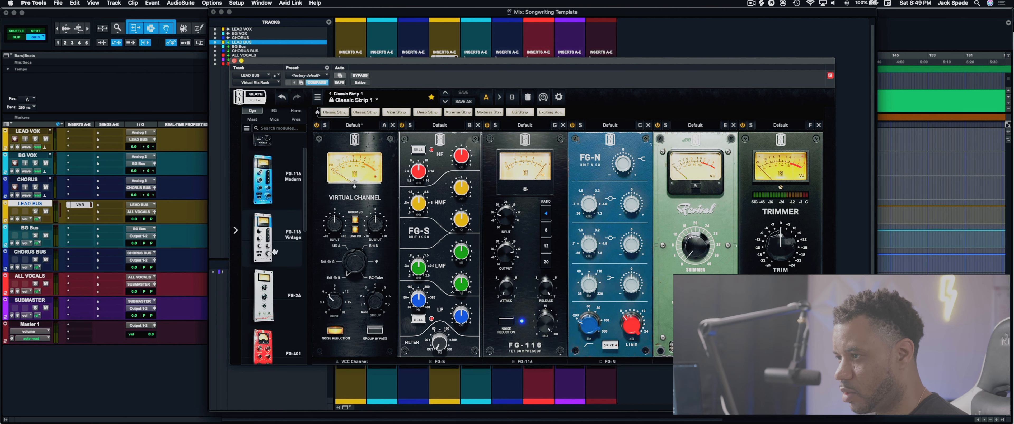
pyautogui.scroll(3, 279, 242)
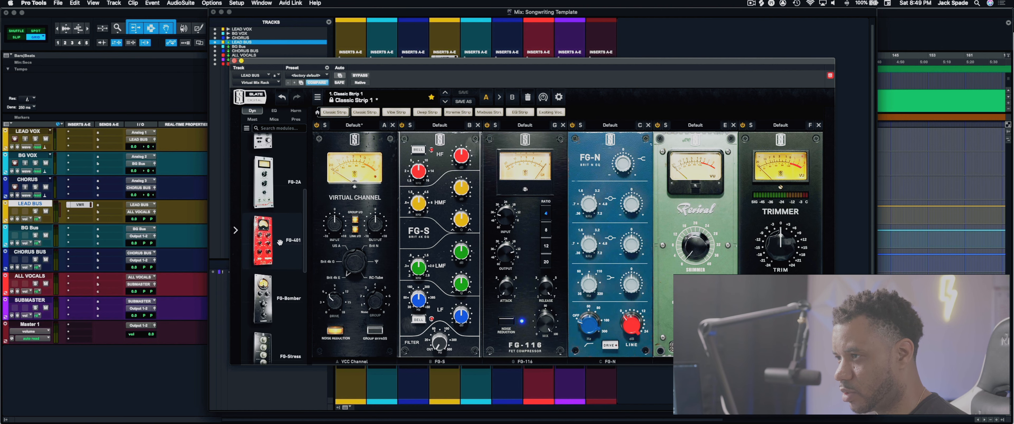
pyautogui.moveTo(264, 200); pyautogui.dragTo(715, 205)
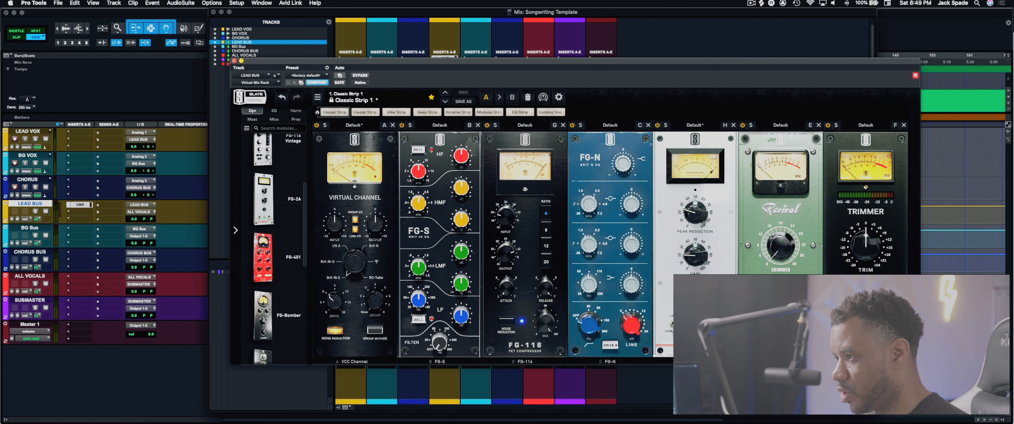
# Step: Set the FG-116 compressor's attack to about 1.88 and its release to about 5.78
pyautogui.moveTo(695, 222)
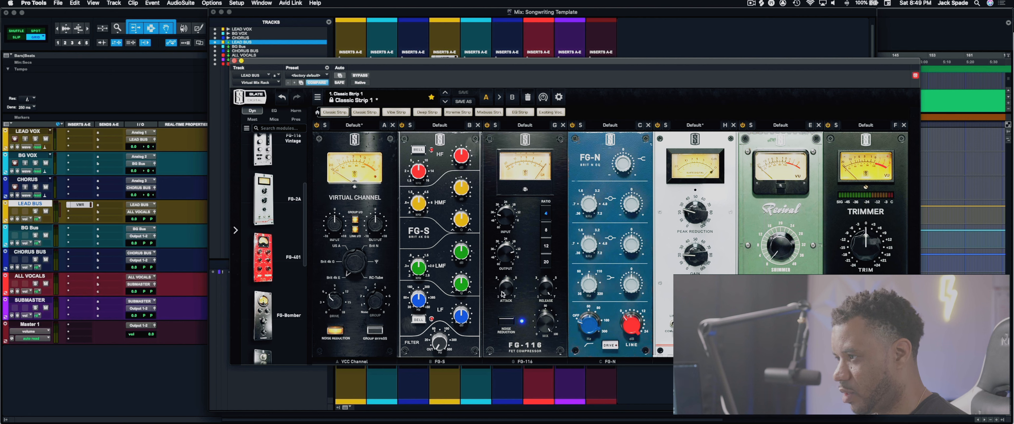
pyautogui.moveTo(501, 292); pyautogui.dragTo(488, 265)
pyautogui.moveTo(548, 301); pyautogui.dragTo(534, 325)
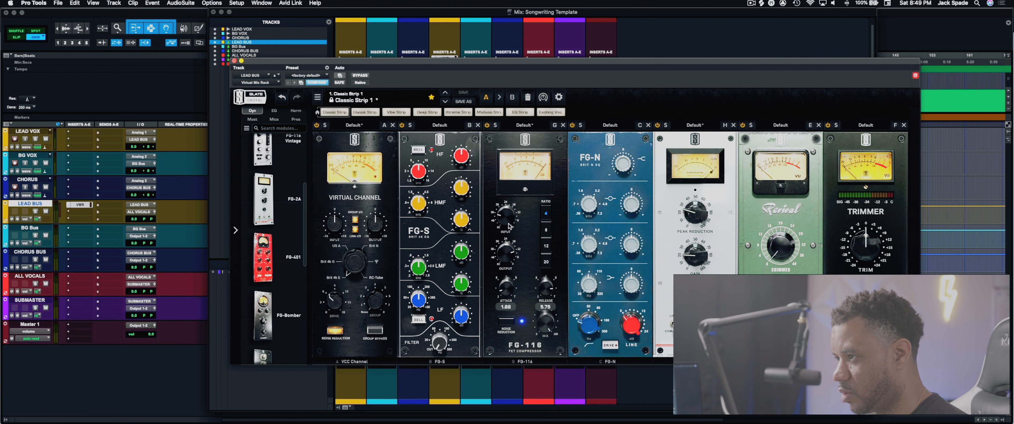
pyautogui.moveTo(512, 263)
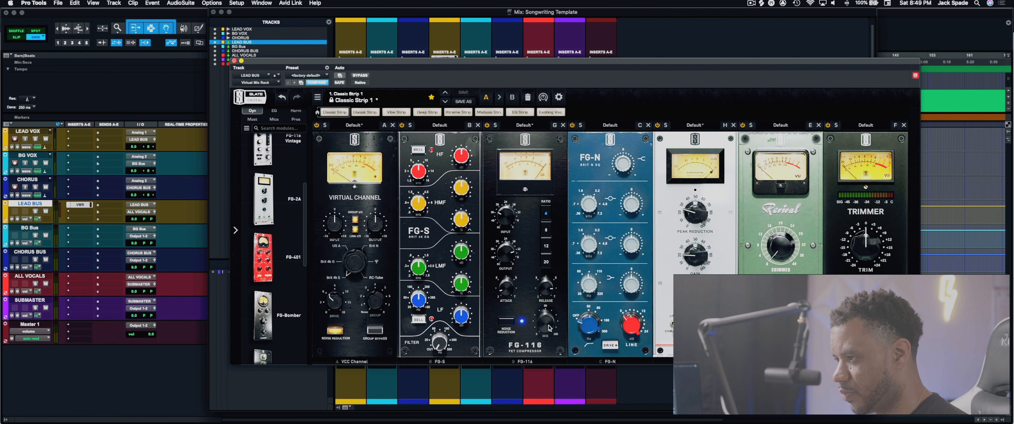
# Step: Fine-tune the strip with Revival Shimmer at about 1.29, an FG-N band boost of about 2.84 dB and a slight Virtual Channel drive adjustment
pyautogui.moveTo(773, 263); pyautogui.dragTo(772, 249)
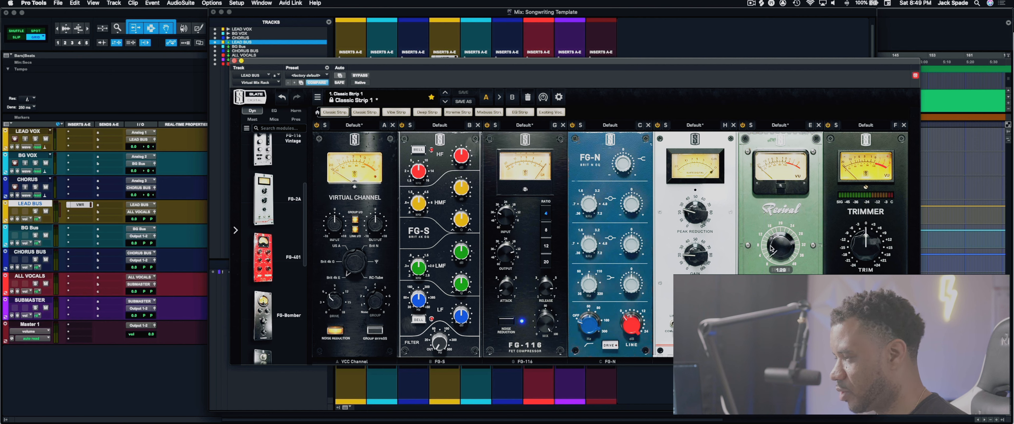
pyautogui.moveTo(627, 210); pyautogui.dragTo(621, 198)
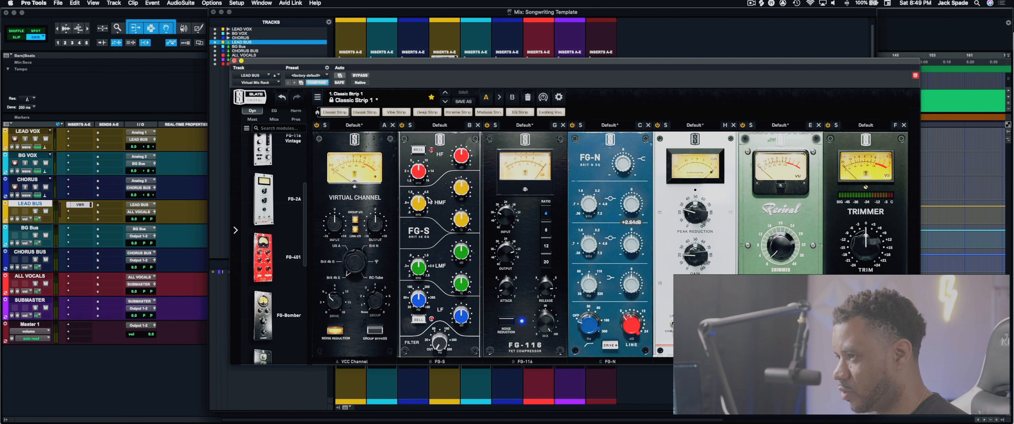
pyautogui.moveTo(329, 301); pyautogui.dragTo(326, 295)
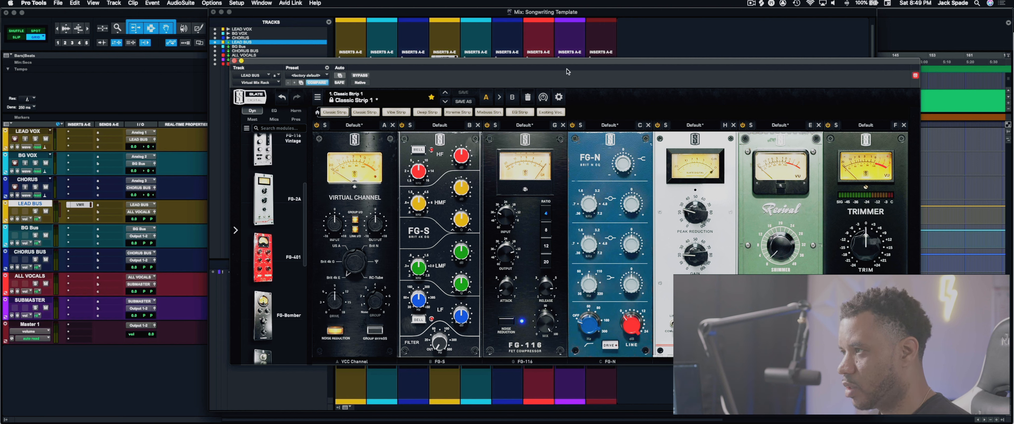
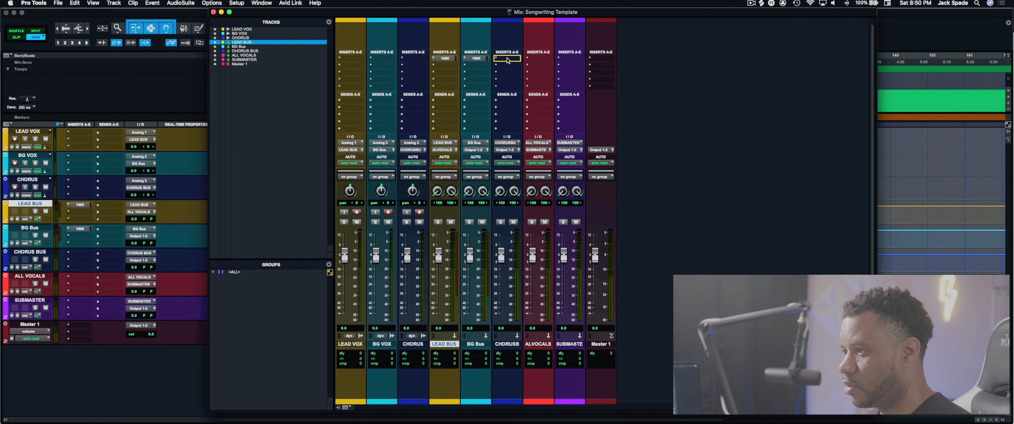
# Step: Copy the Virtual Mix Rack insert to the first insert slot of the CHORUS BUS track
pyautogui.moveTo(508, 61); pyautogui.dragTo(507, 59)
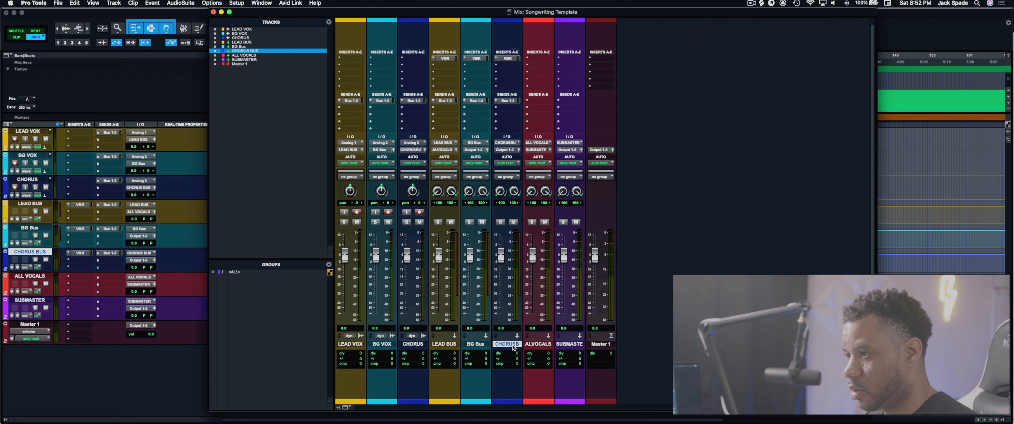
# Step: Create five new stereo aux input tracks after CHORUS BUS
pyautogui.press('shift+super+n')
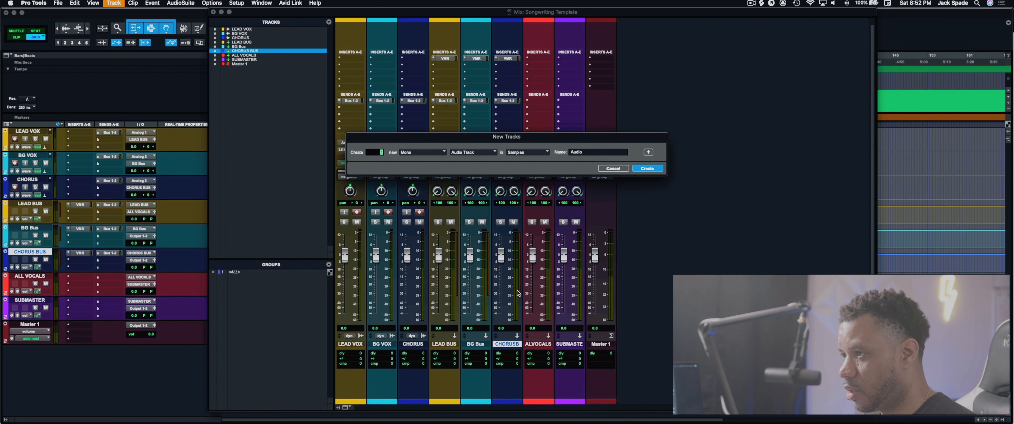
pyautogui.click(443, 152)
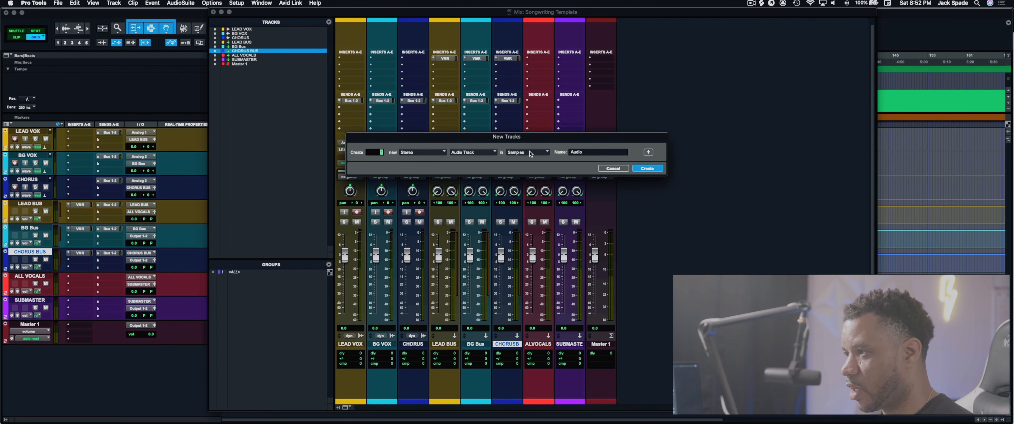
pyautogui.click(486, 152)
pyautogui.click(483, 159)
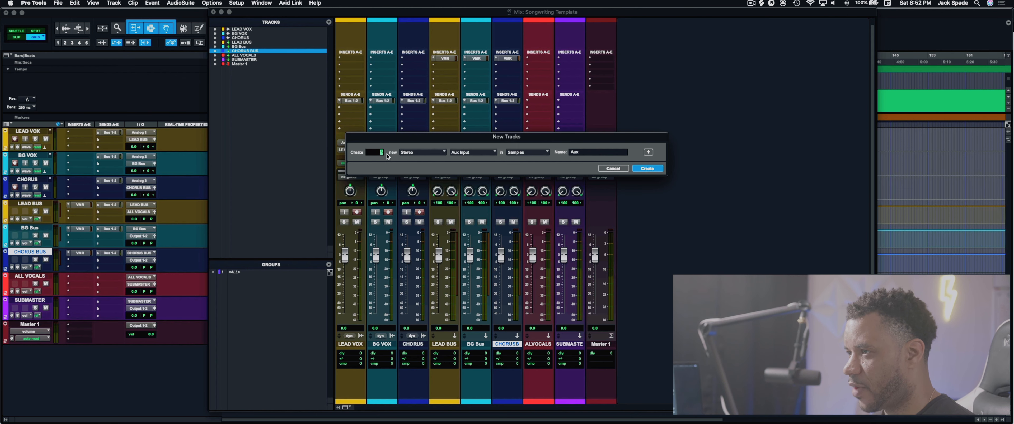
pyautogui.click(641, 169)
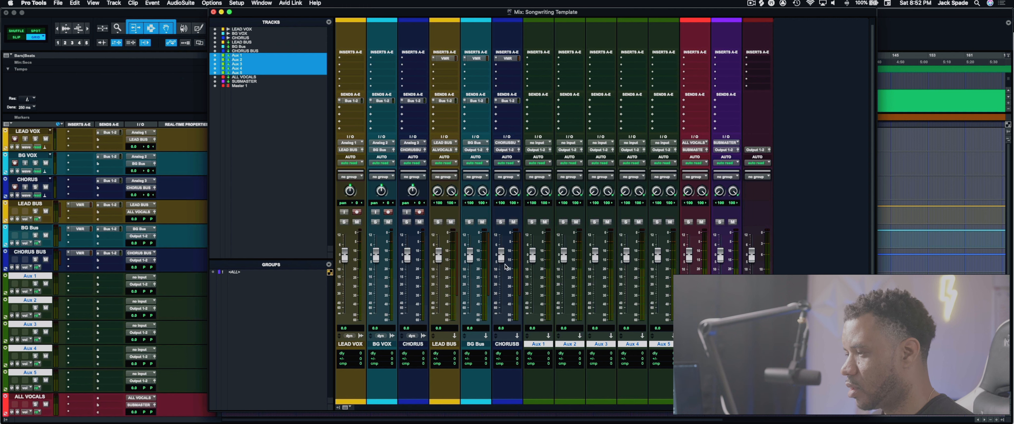
# Step: Colour the five new aux tracks light yellow-green after trying other palette colours, and close the Color Palette
pyautogui.doubleClick(548, 20)
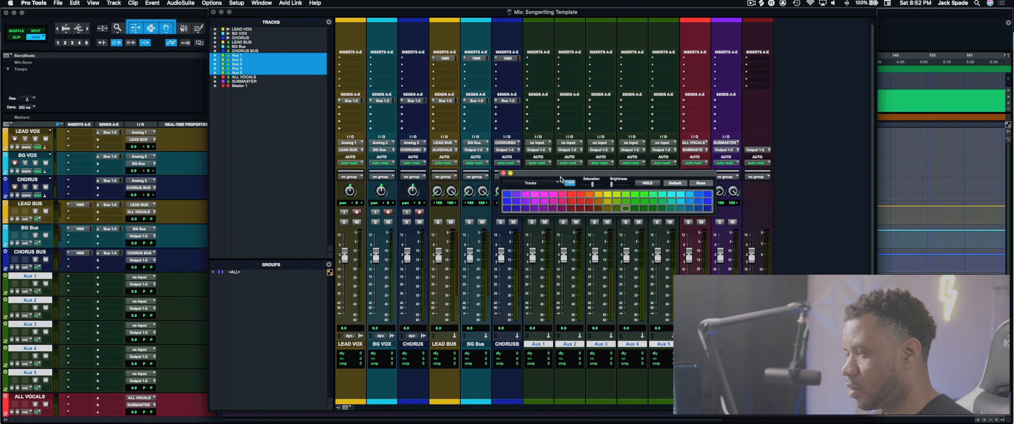
pyautogui.click(515, 194)
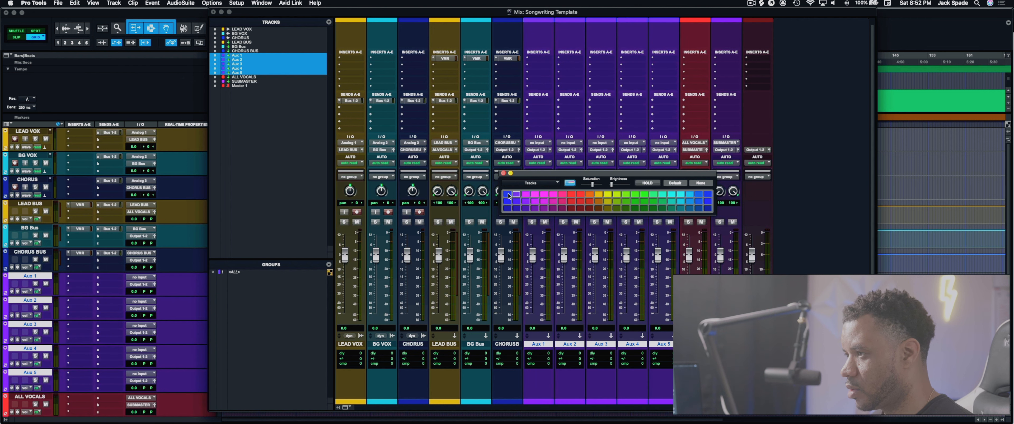
pyautogui.click(679, 194)
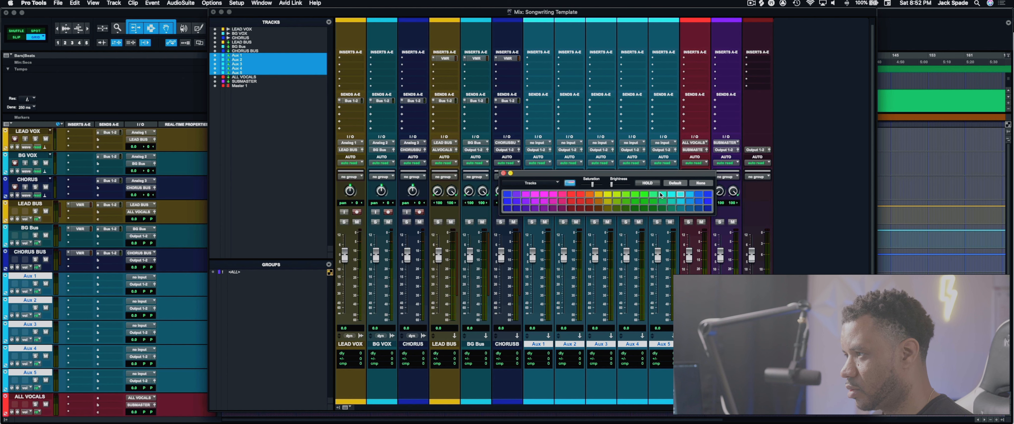
pyautogui.click(644, 194)
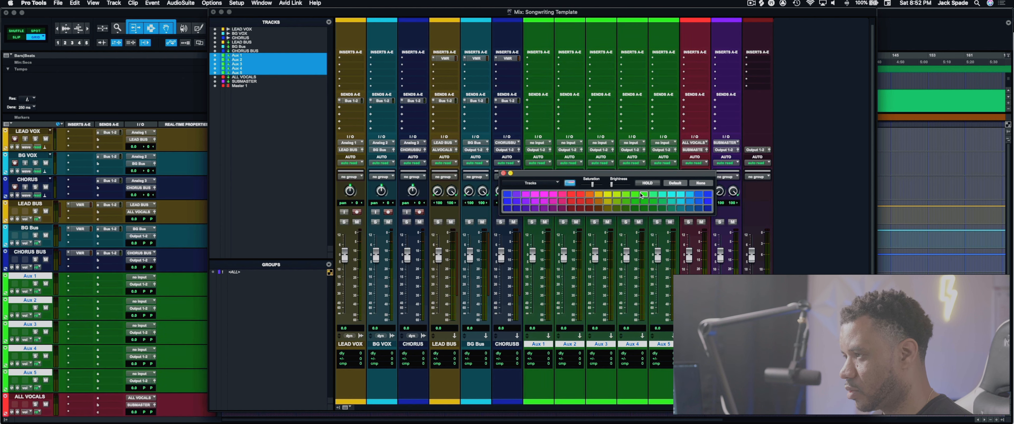
pyautogui.click(608, 195)
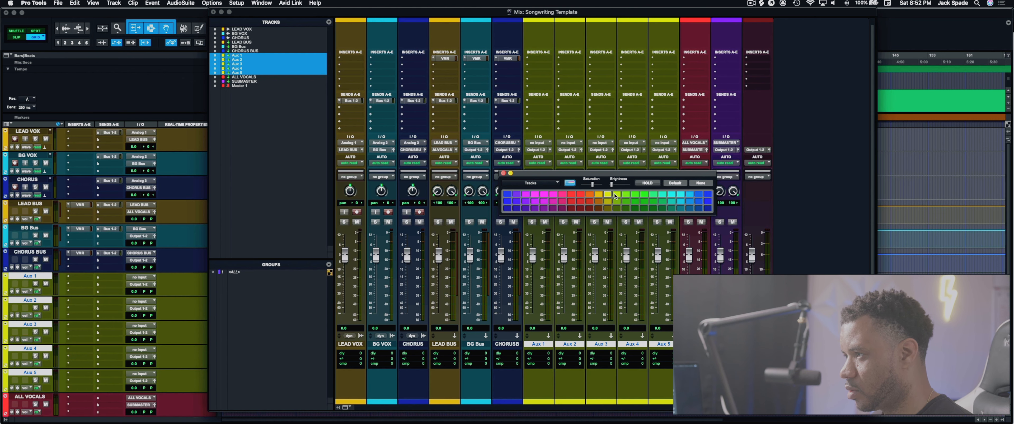
pyautogui.click(626, 194)
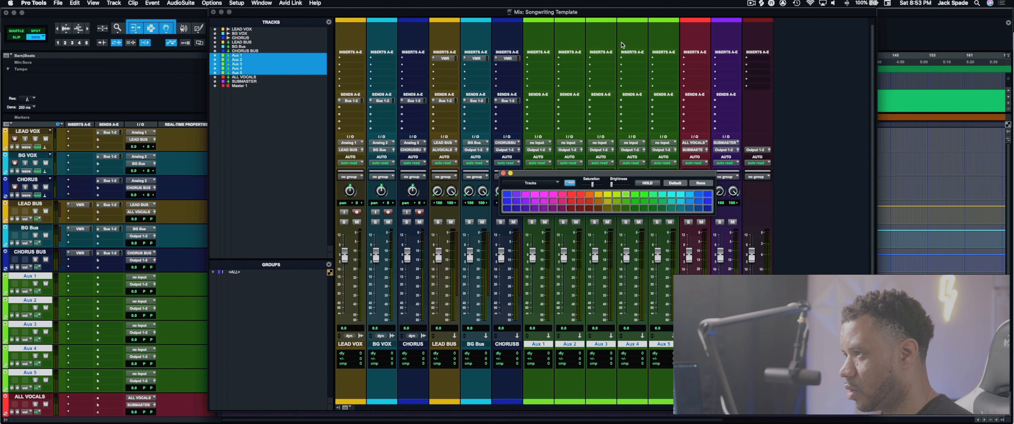
pyautogui.click(615, 28)
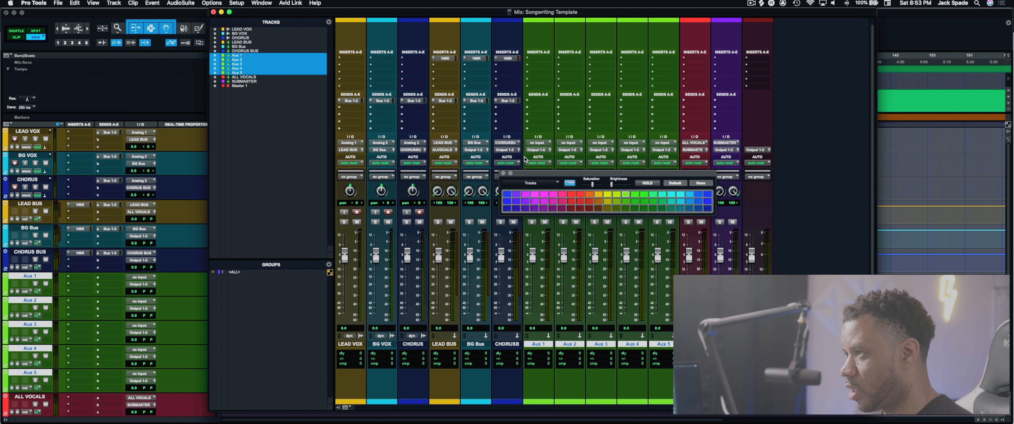
pyautogui.click(503, 174)
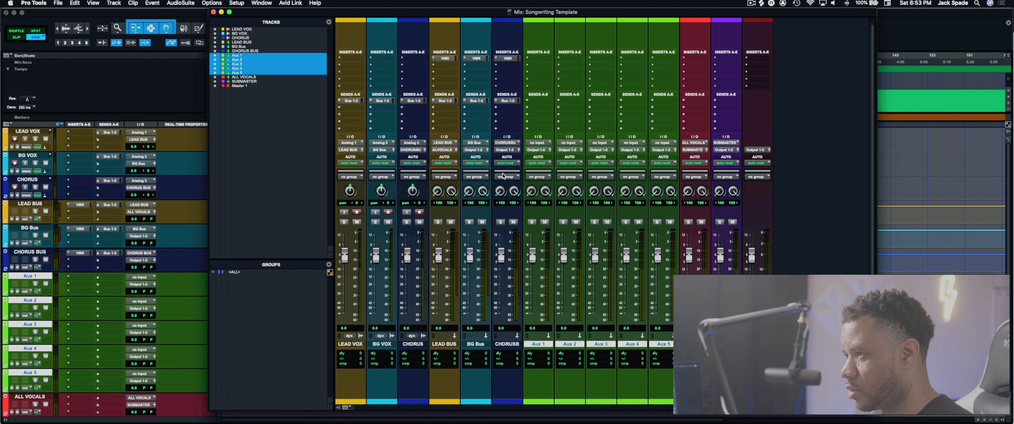
# Step: Rename the Aux 1 track as REVERB
pyautogui.doubleClick(543, 345)
pyautogui.write('RE')
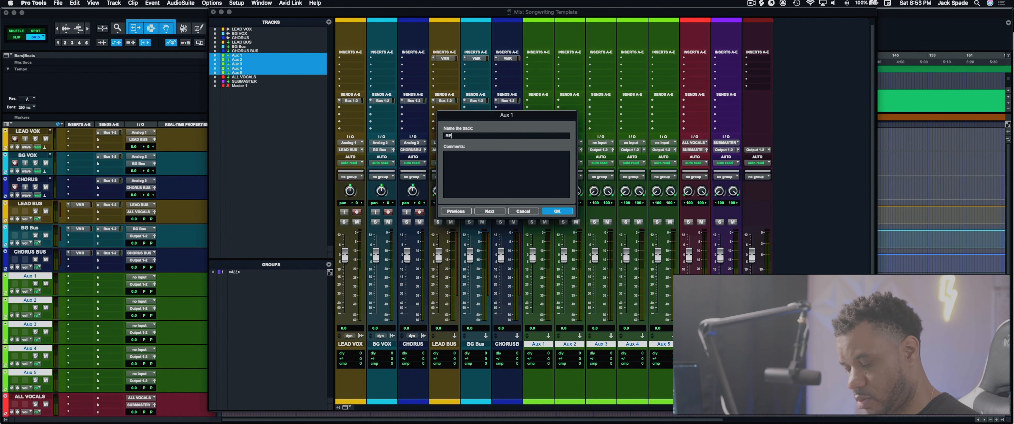
pyautogui.write('VERB')
pyautogui.press('Return')
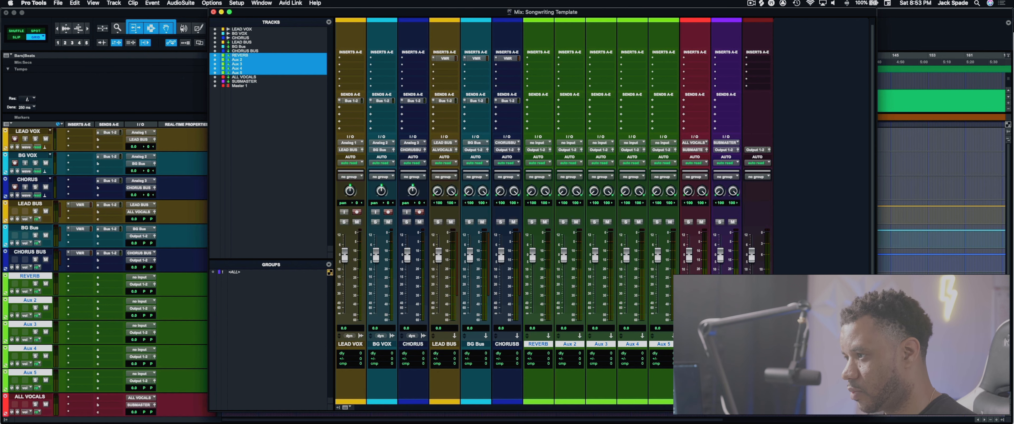
# Step: Rename the Aux 2 track as DELAY 1/4 and the Aux 3 track as DELAY 1/8
pyautogui.doubleClick(570, 344)
pyautogui.write('DELAY 1/4')
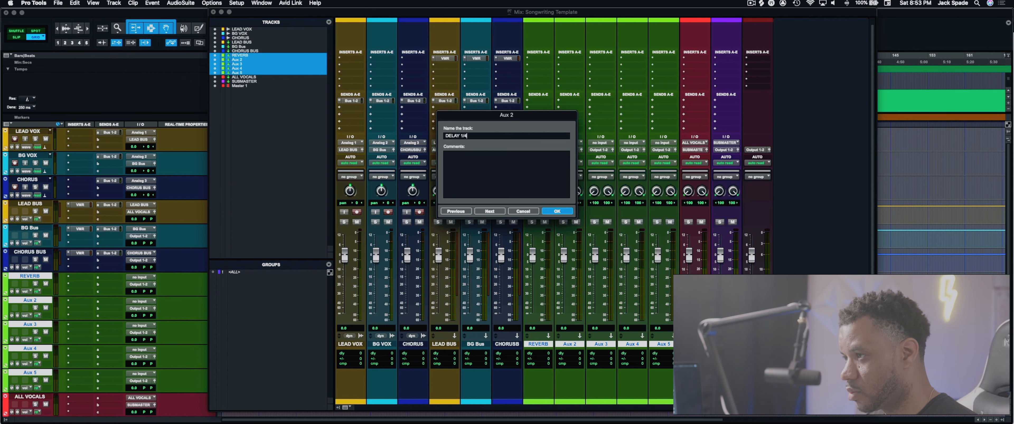
pyautogui.press('Return')
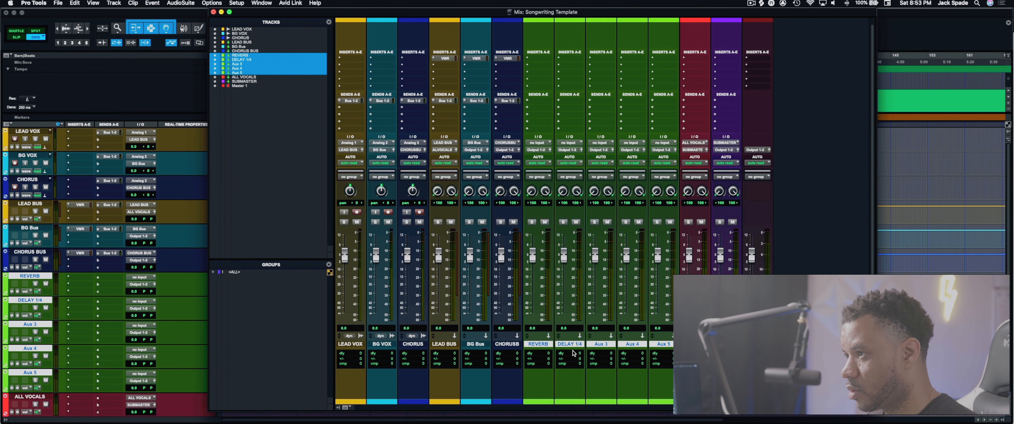
pyautogui.doubleClick(600, 344)
pyautogui.write('DE')
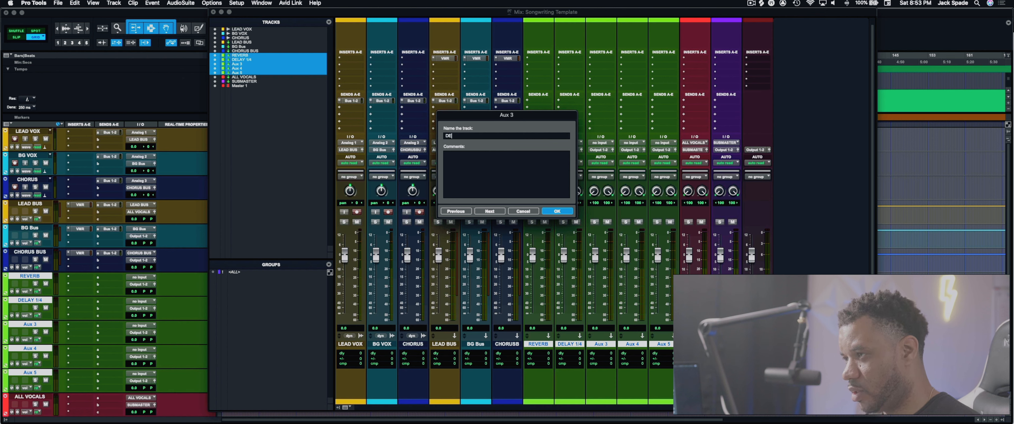
pyautogui.write('LAY 1/8')
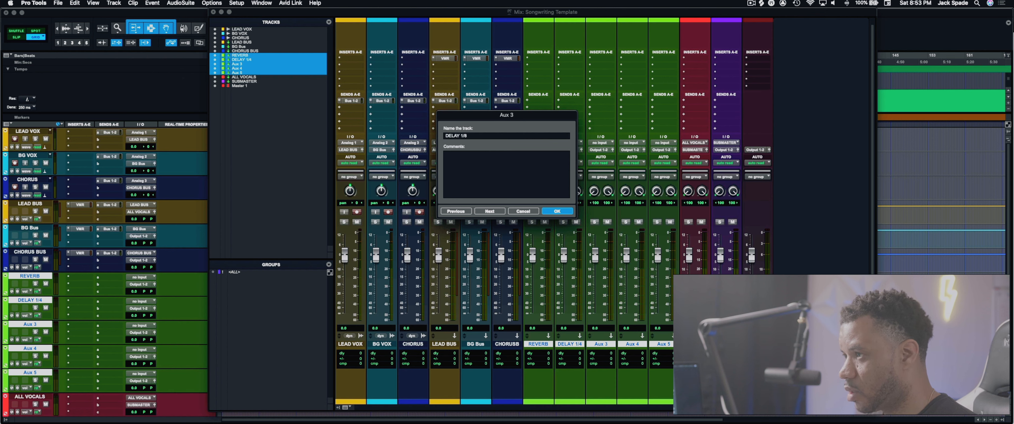
pyautogui.click(565, 213)
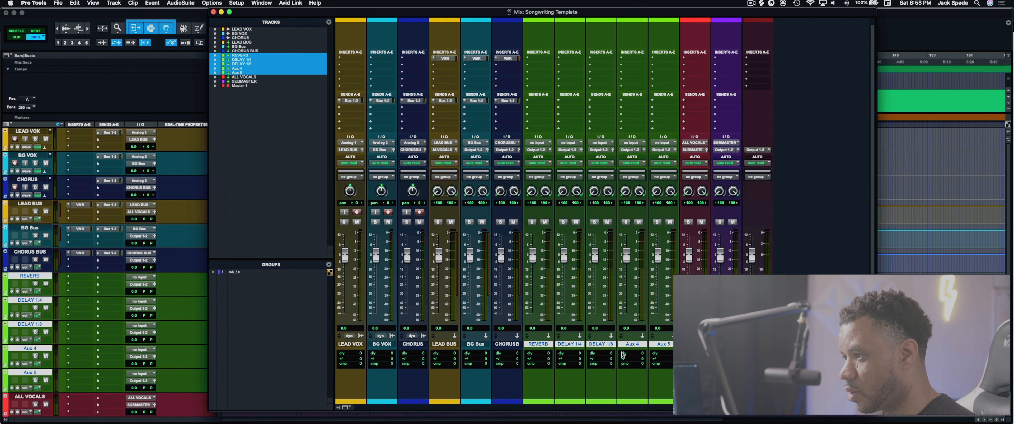
# Step: Rename the Aux 4 track as WIDE
pyautogui.doubleClick(630, 345)
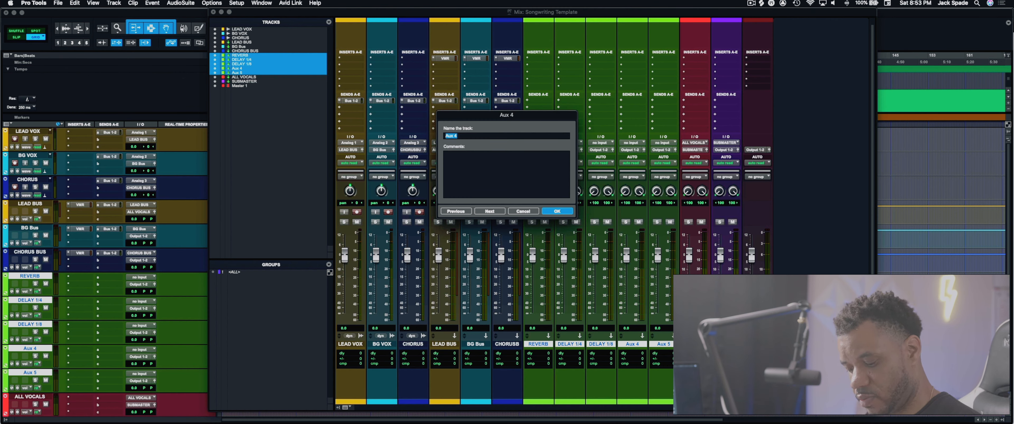
pyautogui.write('WIDE')
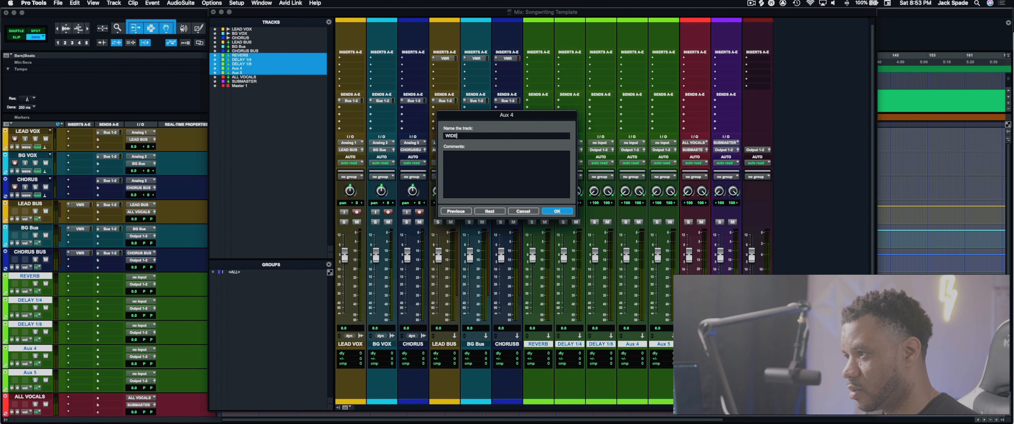
pyautogui.click(557, 211)
# Step: Insert the stereo VerbSuite Classics reverb in the first insert slot of the REVERB track
pyautogui.click(541, 58)
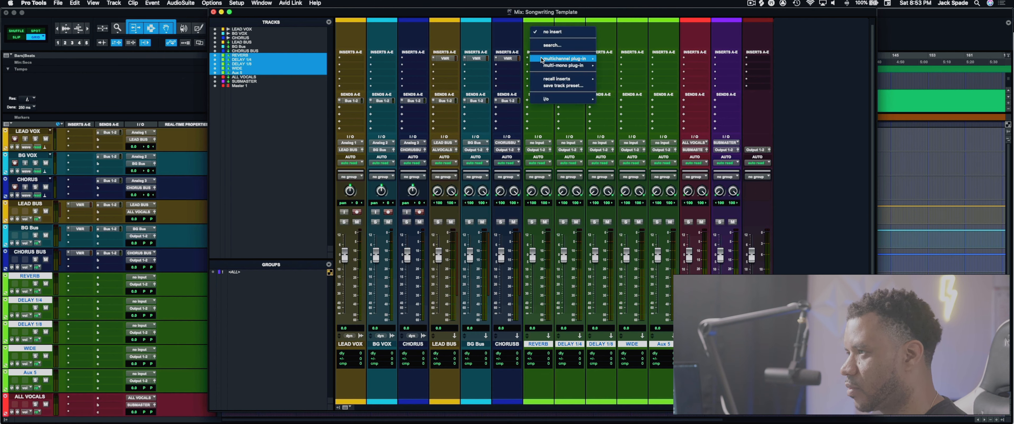
pyautogui.moveTo(559, 61)
pyautogui.moveTo(616, 82)
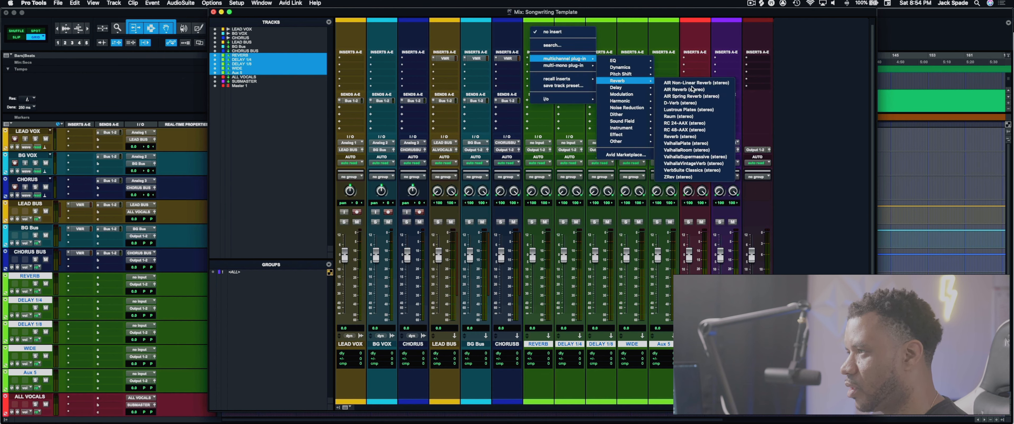
pyautogui.click(707, 171)
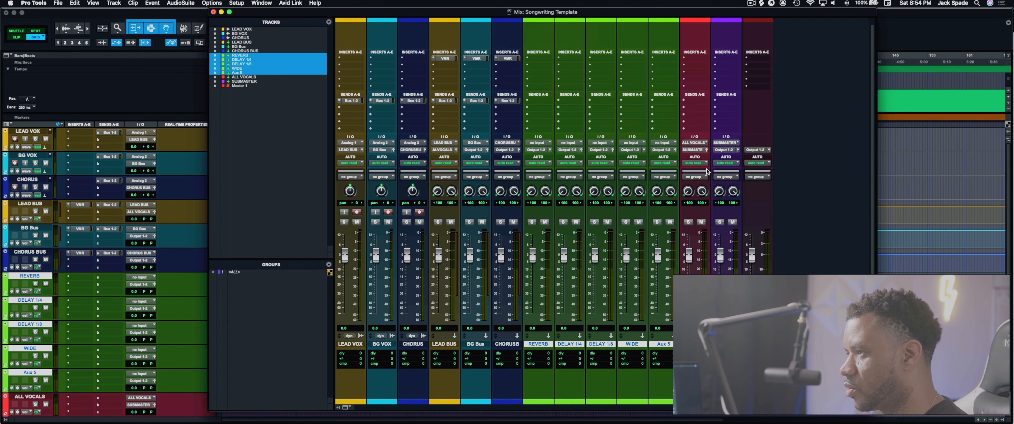
# Step: Load the Vocal Heaven preset from the Vocals category in VerbSuite Classics and close the plug-in window
pyautogui.click(407, 124)
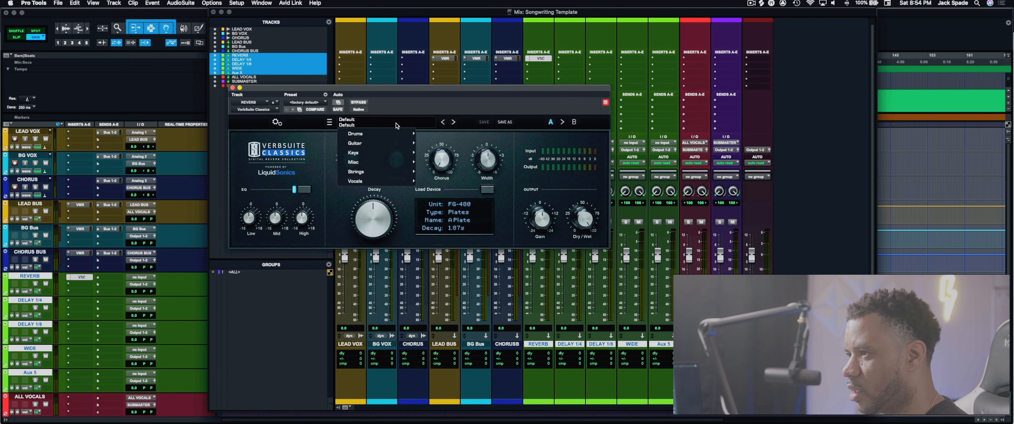
pyautogui.moveTo(375, 182)
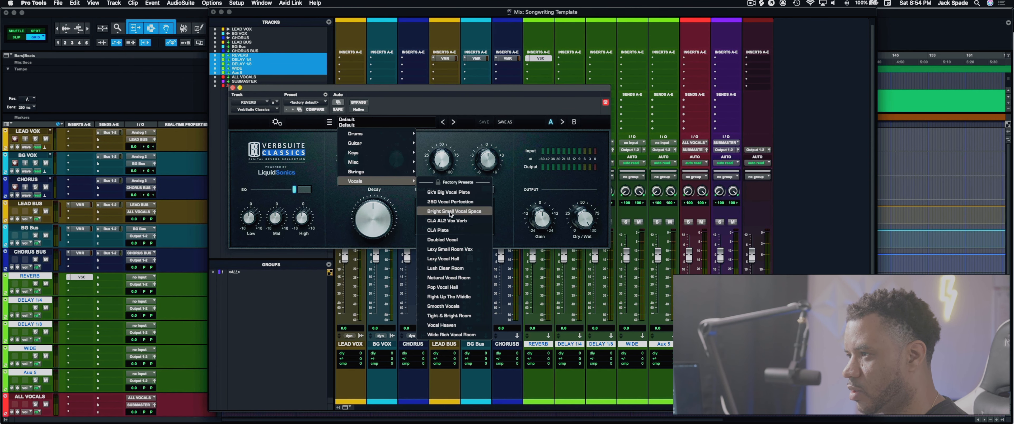
pyautogui.click(449, 325)
pyautogui.click(232, 88)
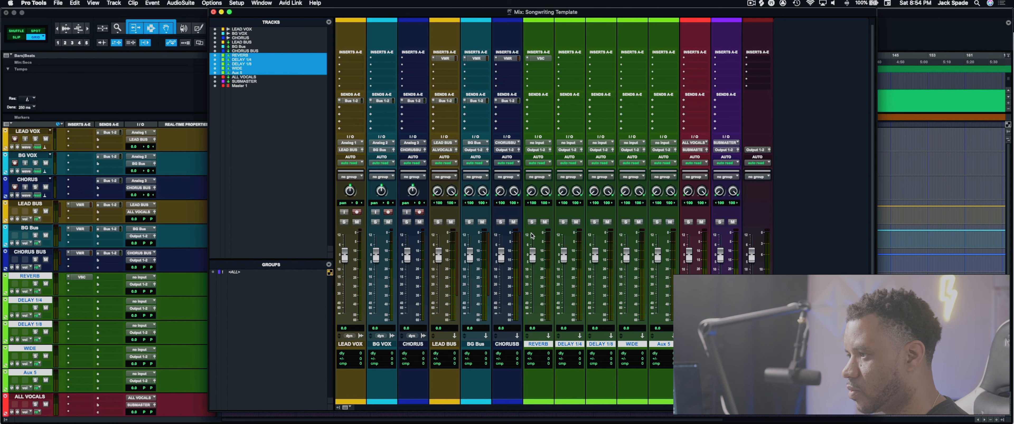
# Step: Insert the stereo Repeater delay in the first insert slot of the DELAY 1/4 track
pyautogui.click(567, 58)
pyautogui.moveTo(594, 58)
pyautogui.moveTo(656, 90)
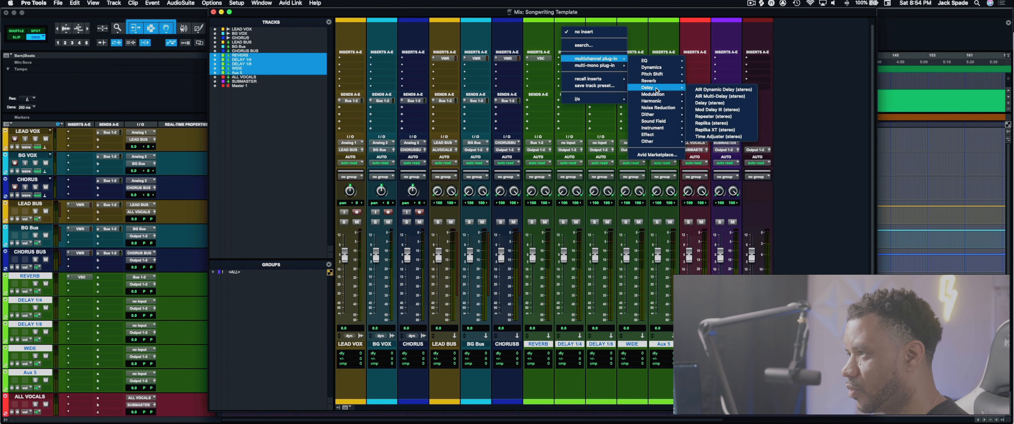
pyautogui.click(732, 119)
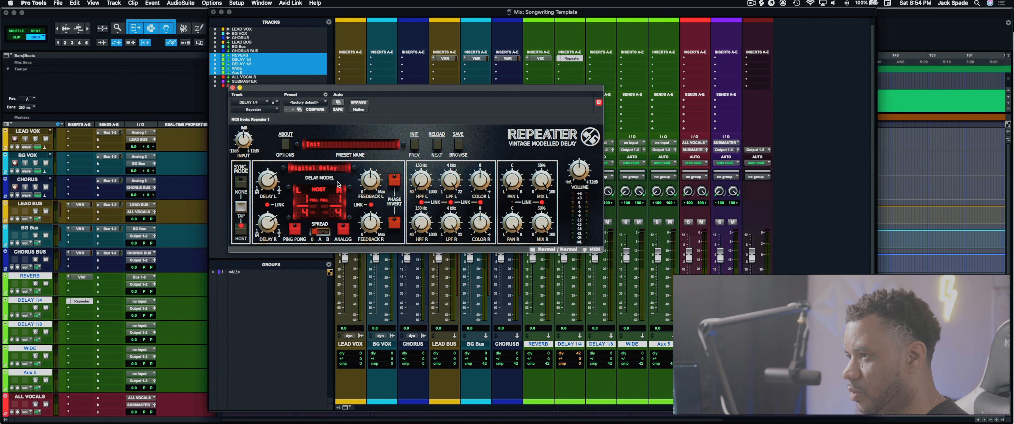
# Step: Load Repeater's 90s Rap Main Vox 1 preset, set both left and right delays to 1/4, and close the plug-in
pyautogui.click(334, 148)
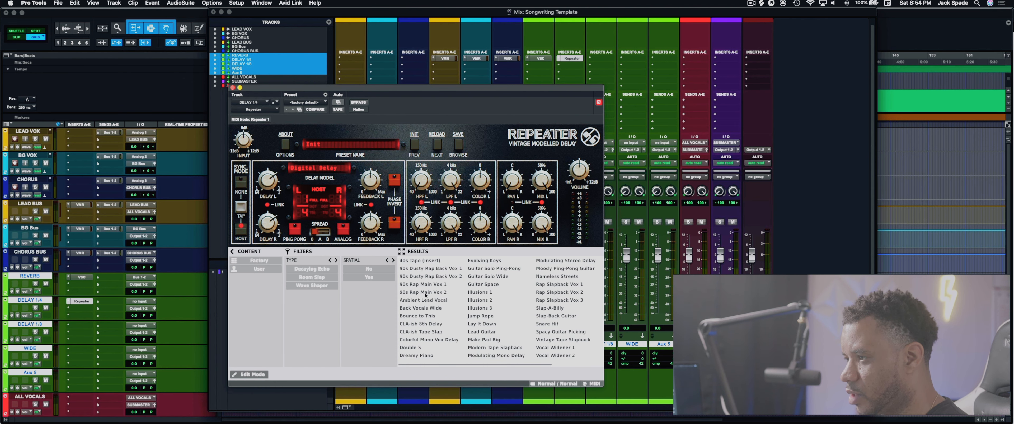
pyautogui.click(440, 283)
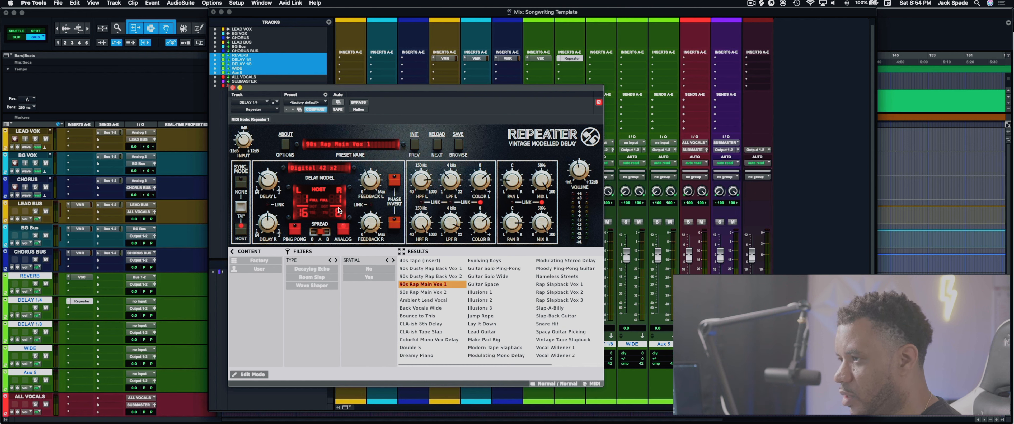
pyautogui.moveTo(337, 213); pyautogui.dragTo(338, 189)
pyautogui.moveTo(304, 211); pyautogui.dragTo(303, 176)
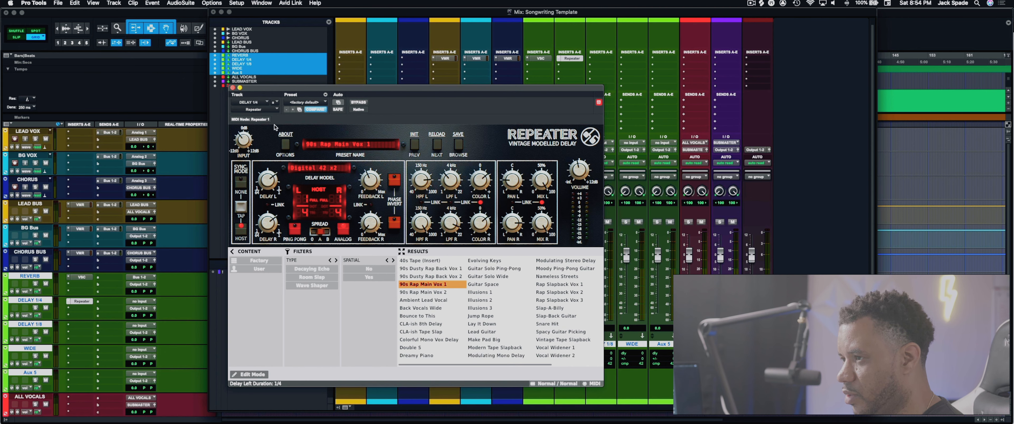
pyautogui.click(232, 88)
# Step: Copy the Repeater insert to the DELAY 1/8 track's first insert slot and change the copy's right delay time
pyautogui.click(594, 59)
pyautogui.moveTo(608, 62); pyautogui.dragTo(608, 61)
pyautogui.click(606, 60)
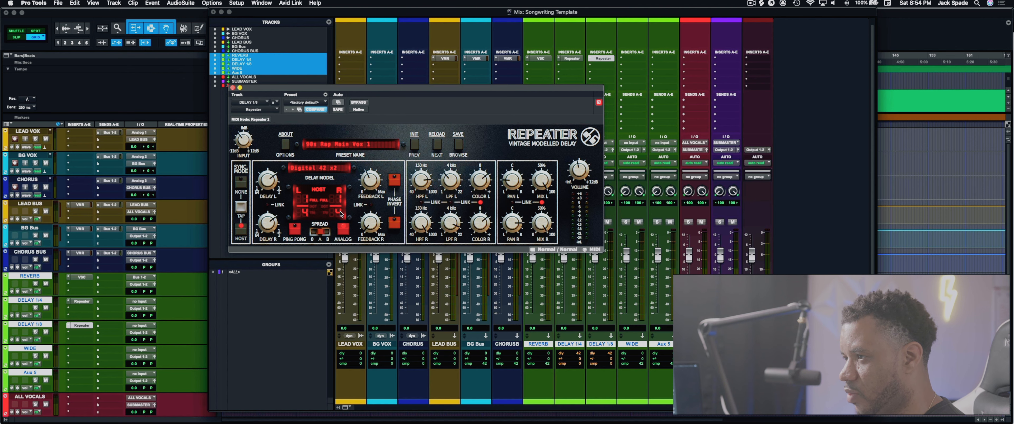
pyautogui.moveTo(338, 211); pyautogui.dragTo(340, 202)
pyautogui.click(233, 87)
# Step: Insert the stereo Haas sound field plug-in in the WIDE track's first insert slot and close its window
pyautogui.click(635, 56)
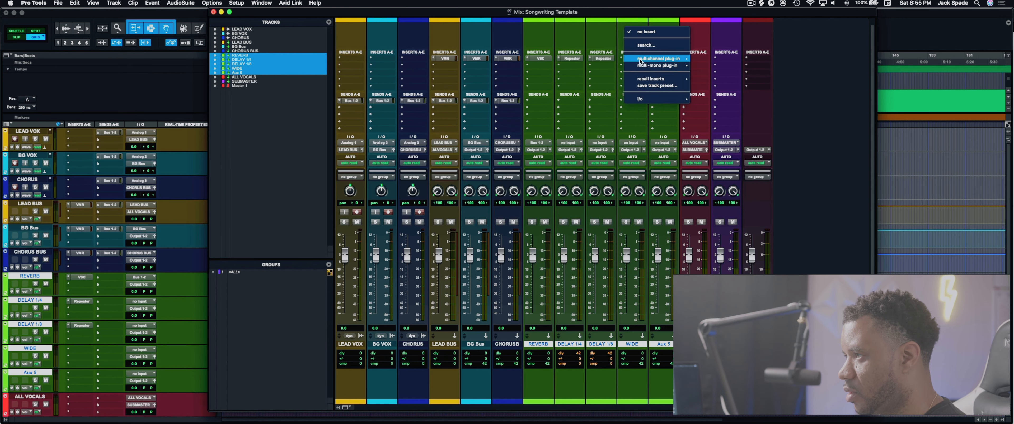
pyautogui.moveTo(647, 68)
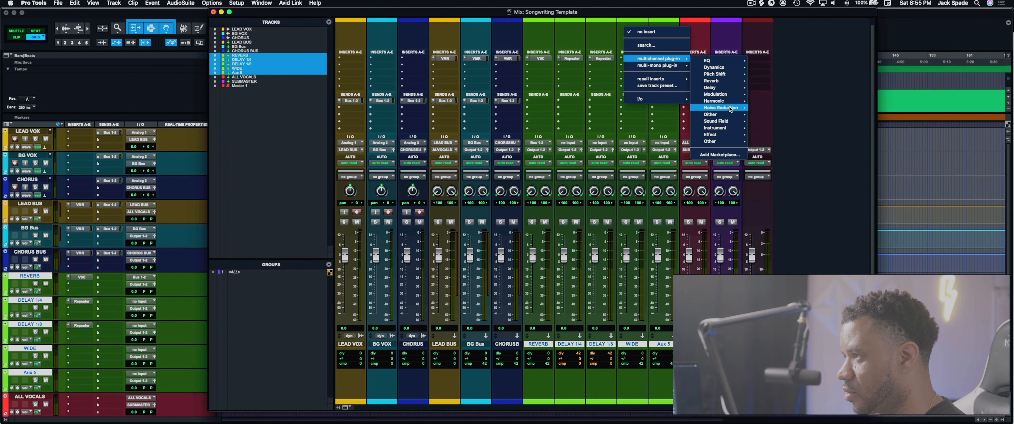
pyautogui.moveTo(727, 128)
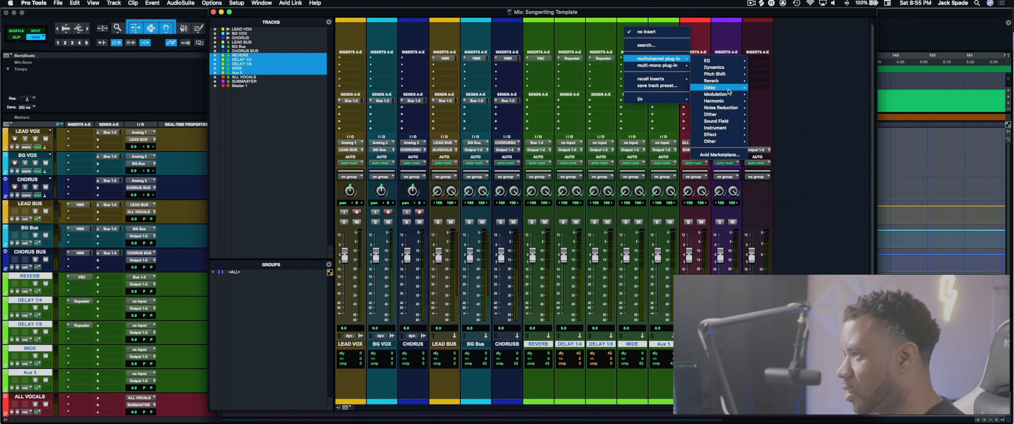
pyautogui.moveTo(729, 79)
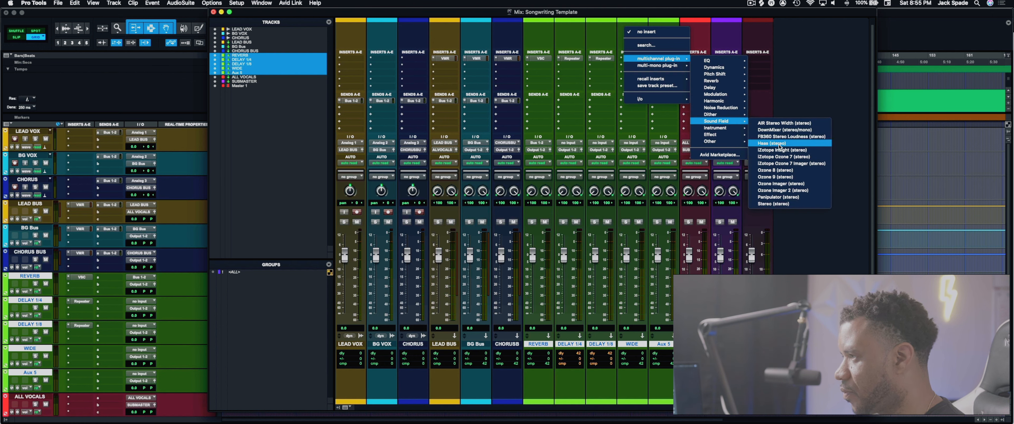
pyautogui.click(779, 145)
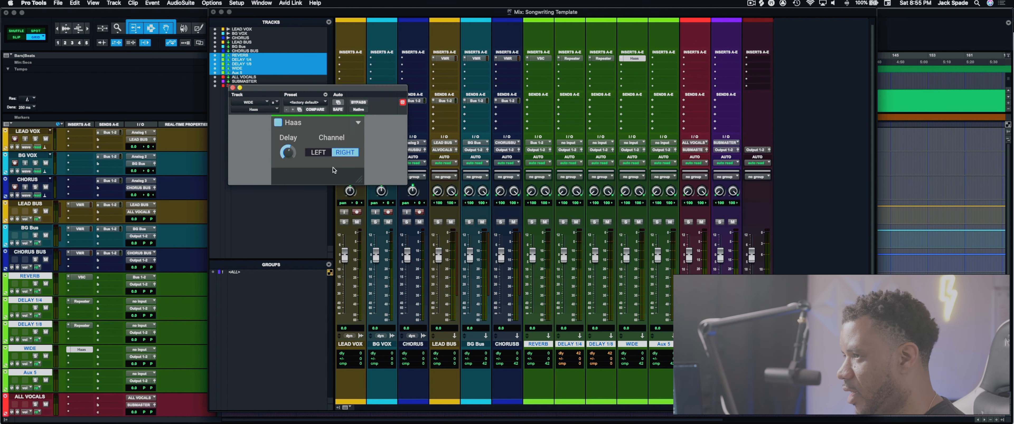
pyautogui.click(232, 88)
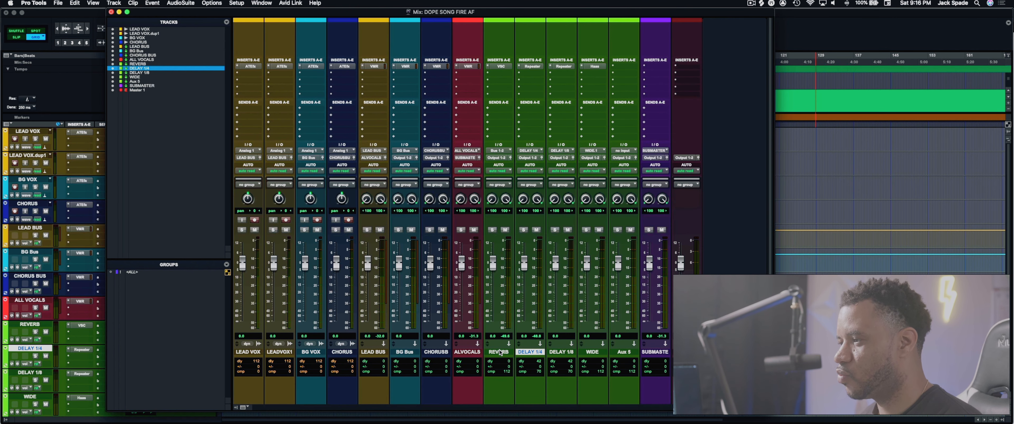
pyautogui.click(499, 353)
pyautogui.click(527, 352)
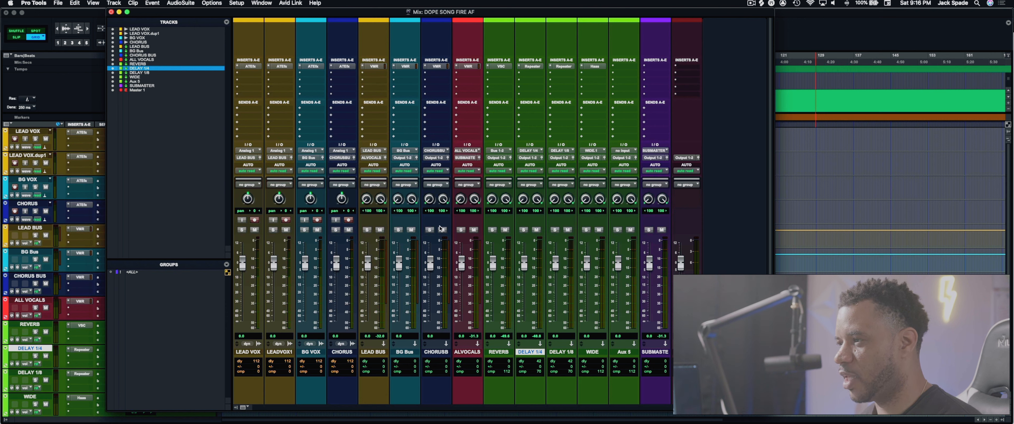
# Step: Select the LEAD BUS track and assign its first send to the REVERB track
pyautogui.click(370, 22)
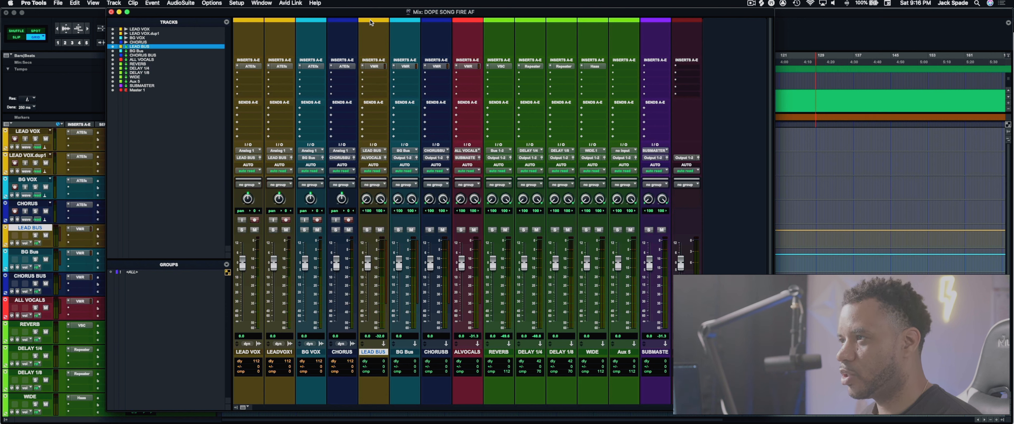
pyautogui.click(402, 352)
pyautogui.click(377, 352)
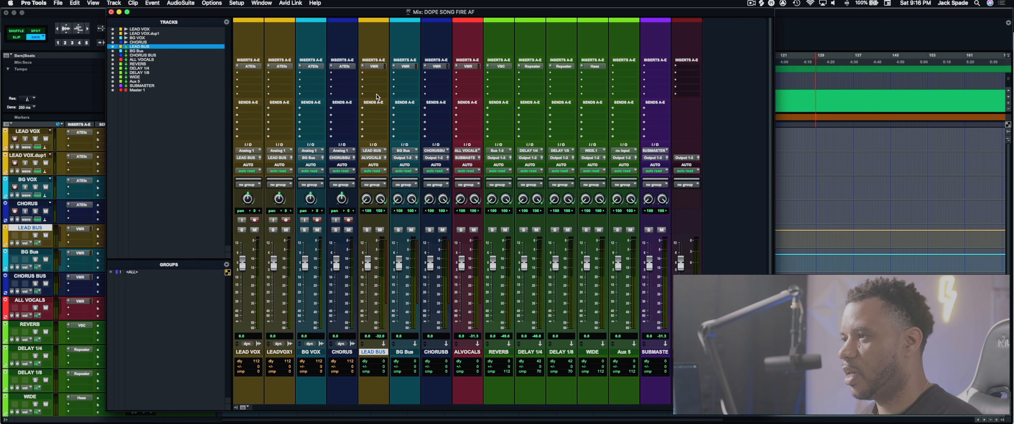
pyautogui.click(377, 109)
pyautogui.moveTo(396, 148)
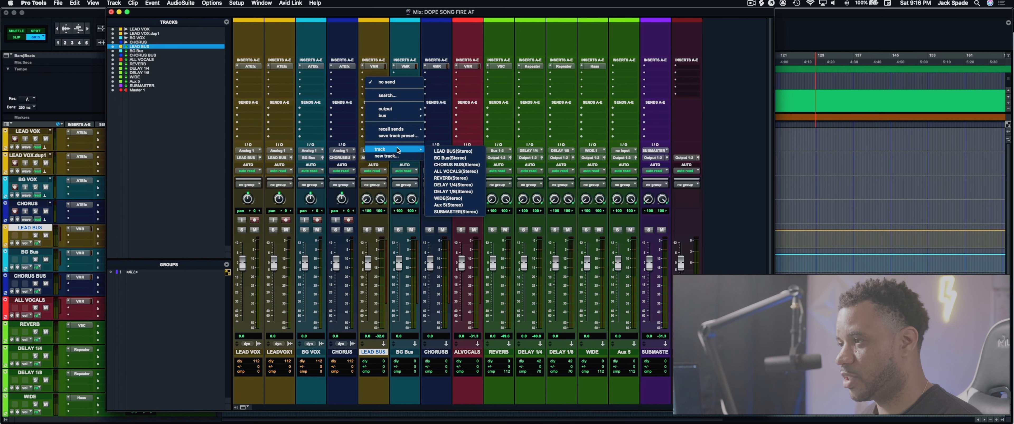
pyautogui.click(459, 180)
# Step: Assign the first sends of the BG Bus and CHORUS BUS tracks to the REVERB track
pyautogui.click(406, 109)
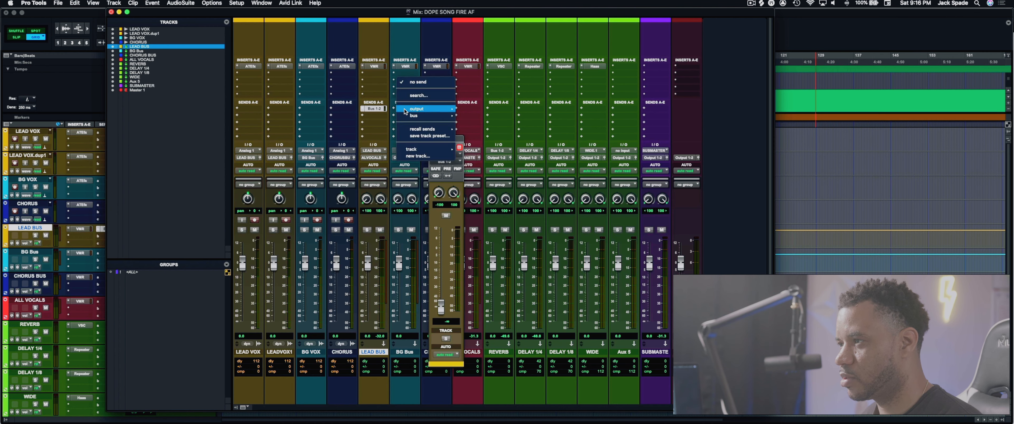
pyautogui.moveTo(433, 149)
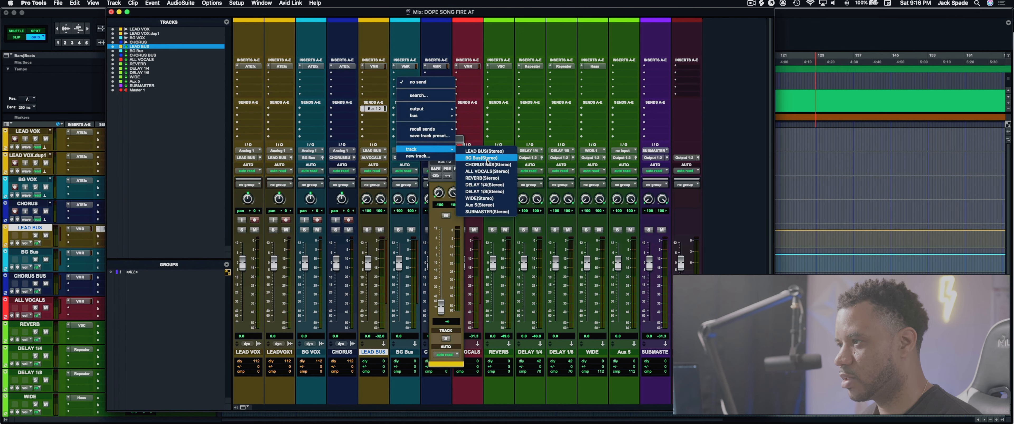
pyautogui.click(488, 180)
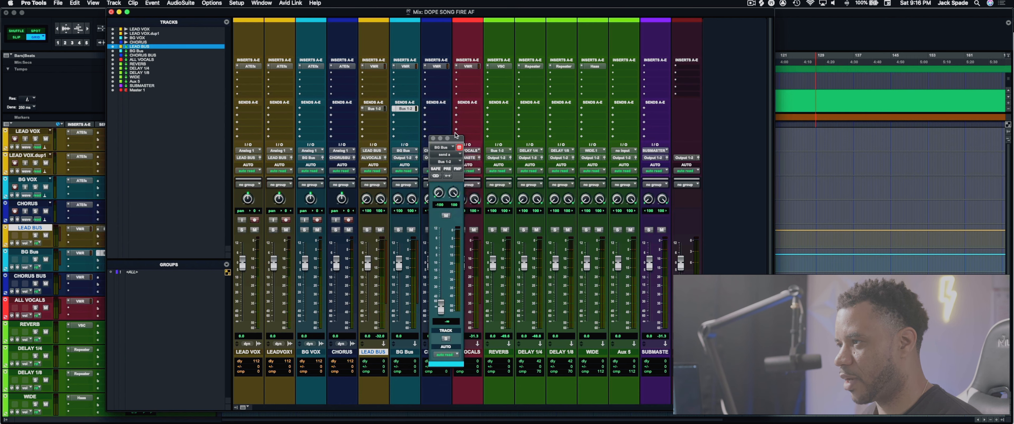
pyautogui.click(440, 109)
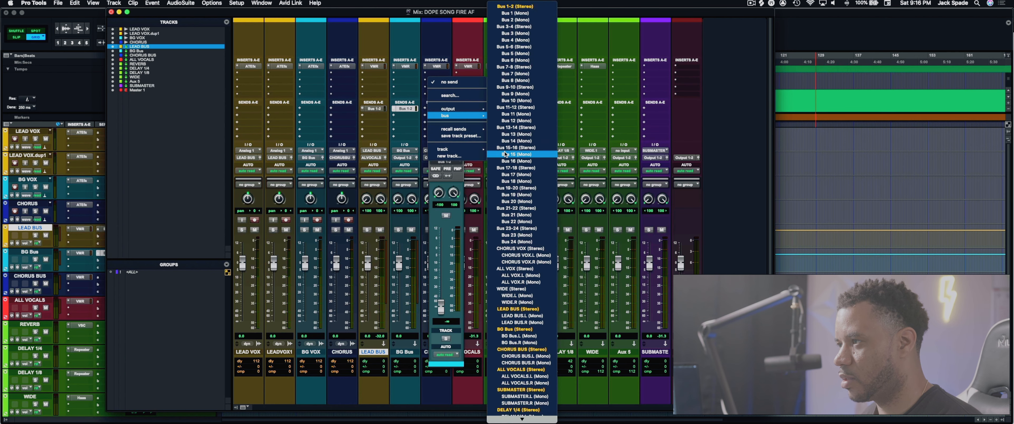
pyautogui.moveTo(460, 150)
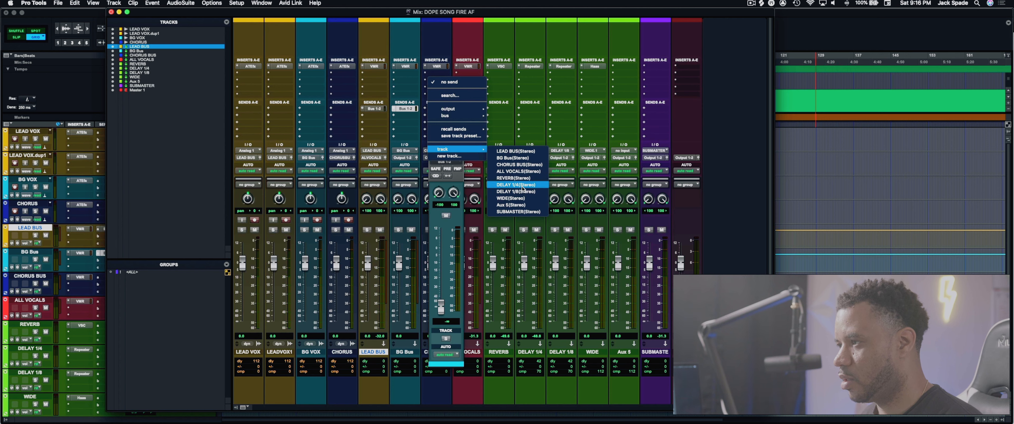
pyautogui.click(524, 179)
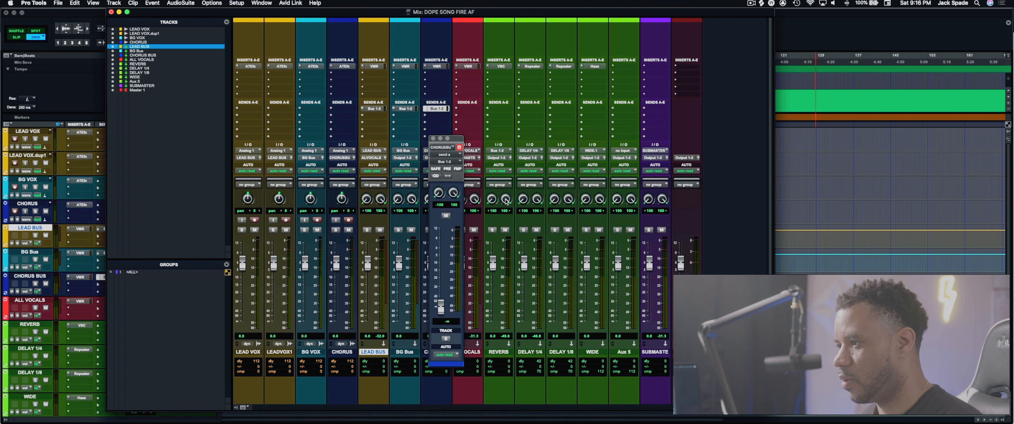
# Step: Raise the reverb send levels of the LEAD BUS, BG Bus and CHORUS BUS tracks, with BG Bus at about -25.1 dB
pyautogui.click(434, 139)
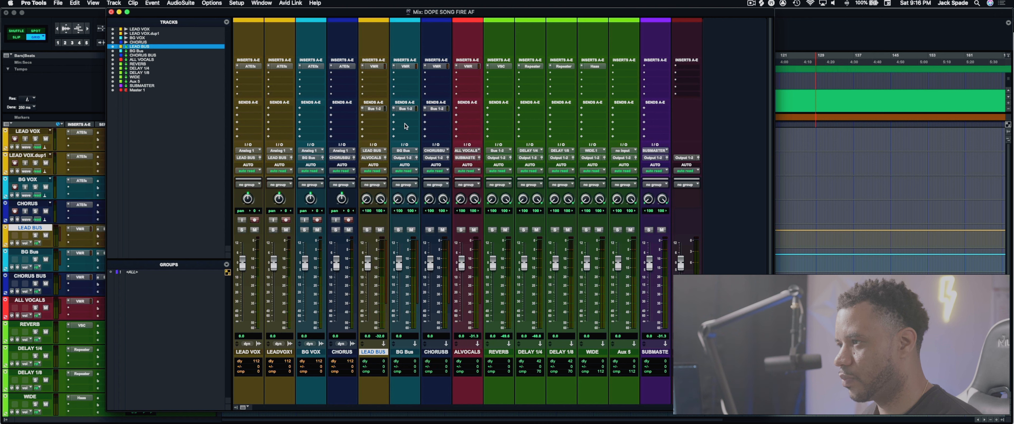
pyautogui.click(374, 109)
pyautogui.moveTo(441, 306); pyautogui.dragTo(441, 271)
pyautogui.click(434, 139)
pyautogui.click(405, 108)
pyautogui.moveTo(441, 298); pyautogui.dragTo(441, 282)
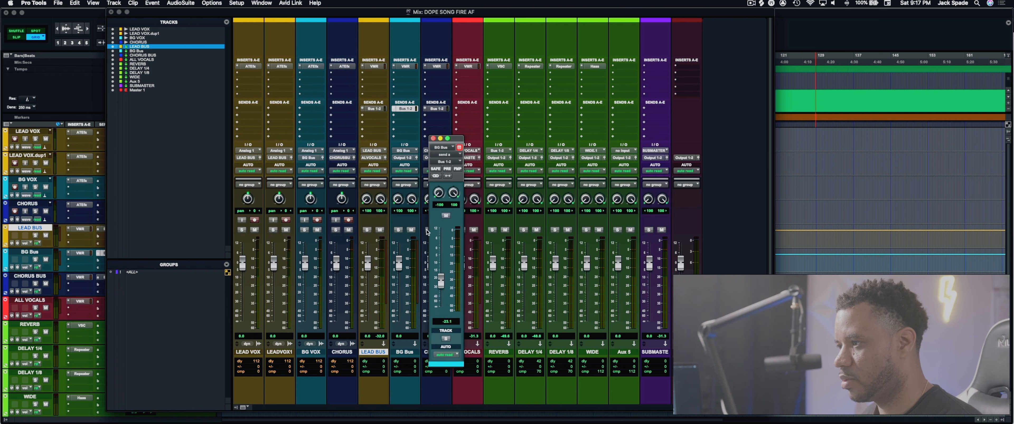
pyautogui.click(433, 139)
pyautogui.click(436, 109)
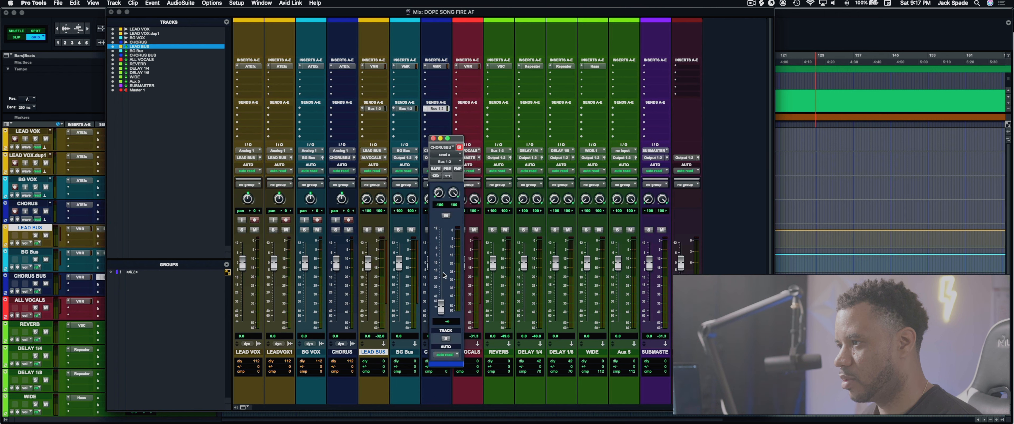
pyautogui.moveTo(442, 309); pyautogui.dragTo(441, 290)
pyautogui.click(433, 139)
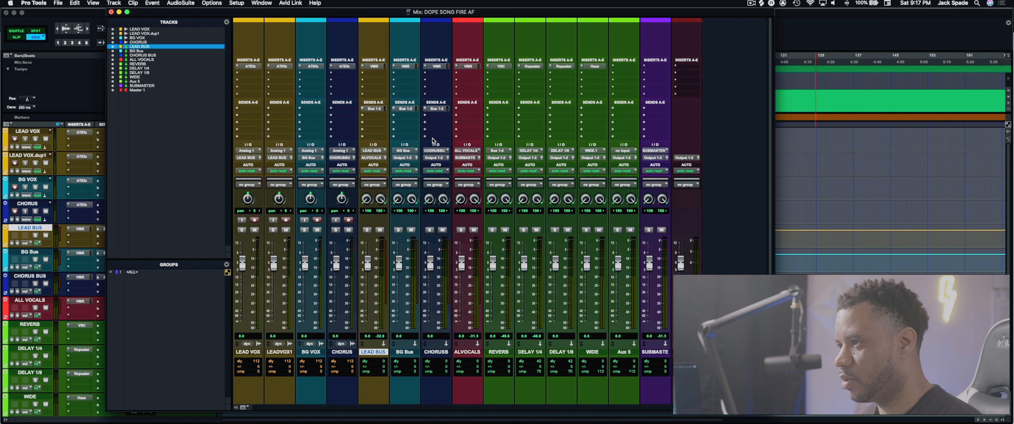
# Step: Assign the LEAD BUS track's second send to DELAY 1/4 and copy it to the BG Bus and CHORUS BUS tracks
pyautogui.click(370, 114)
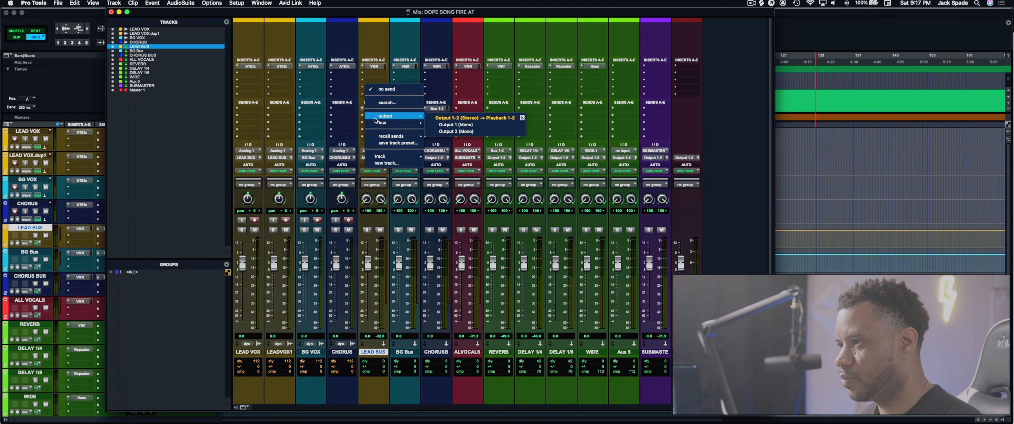
pyautogui.moveTo(403, 155)
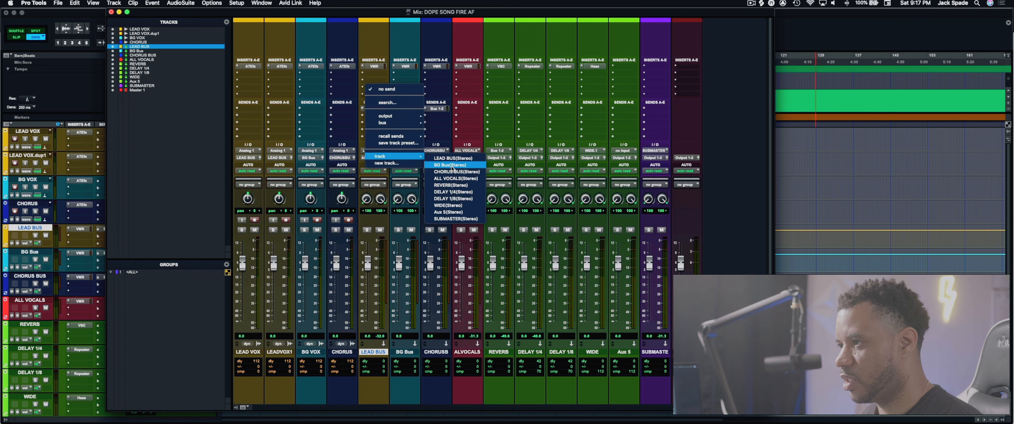
pyautogui.click(452, 192)
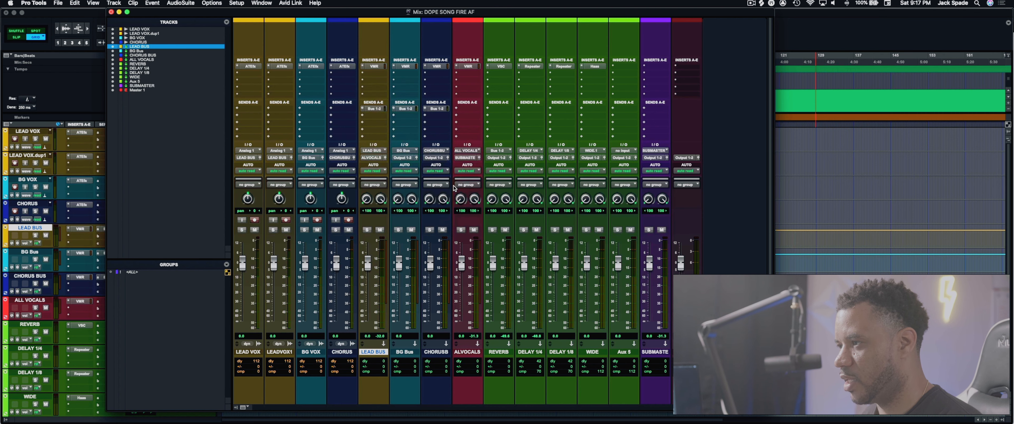
pyautogui.click(403, 117)
pyautogui.click(374, 121)
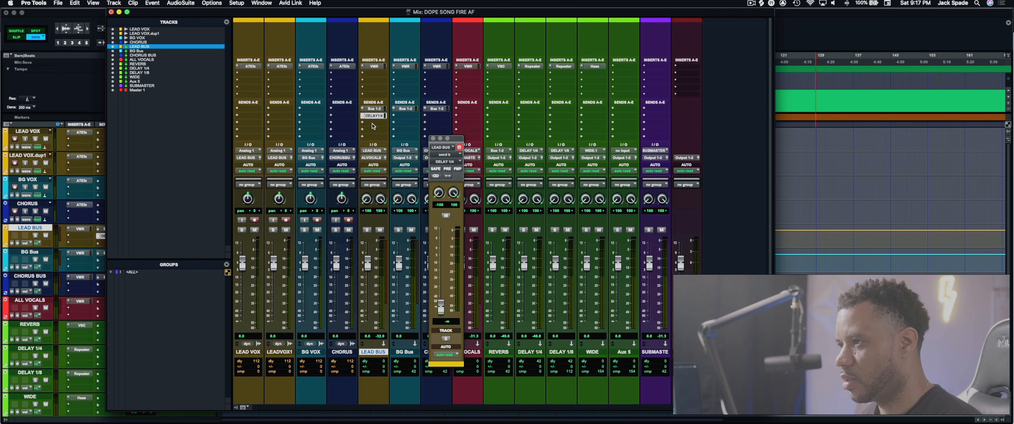
pyautogui.moveTo(372, 118); pyautogui.dragTo(437, 116)
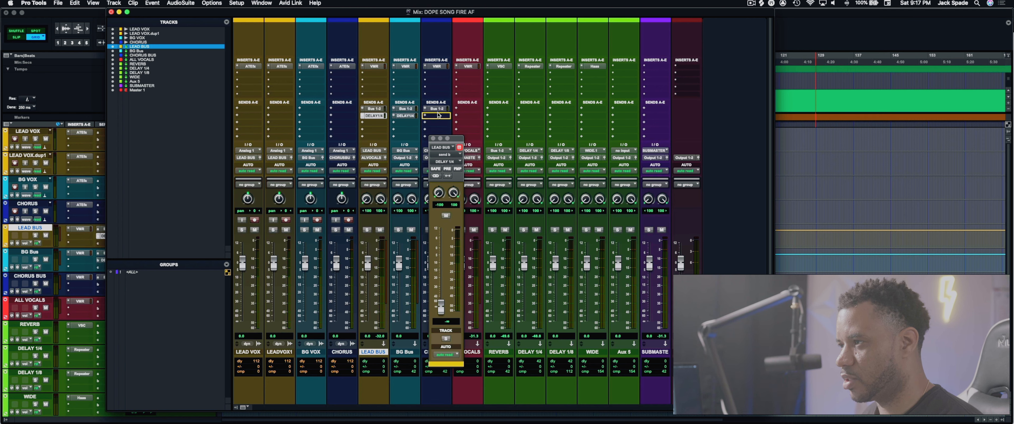
pyautogui.click(433, 138)
# Step: Assign the LEAD BUS track's third send to DELAY 1/8 and copy it to the BG Bus and CHORUS BUS tracks
pyautogui.moveTo(384, 132)
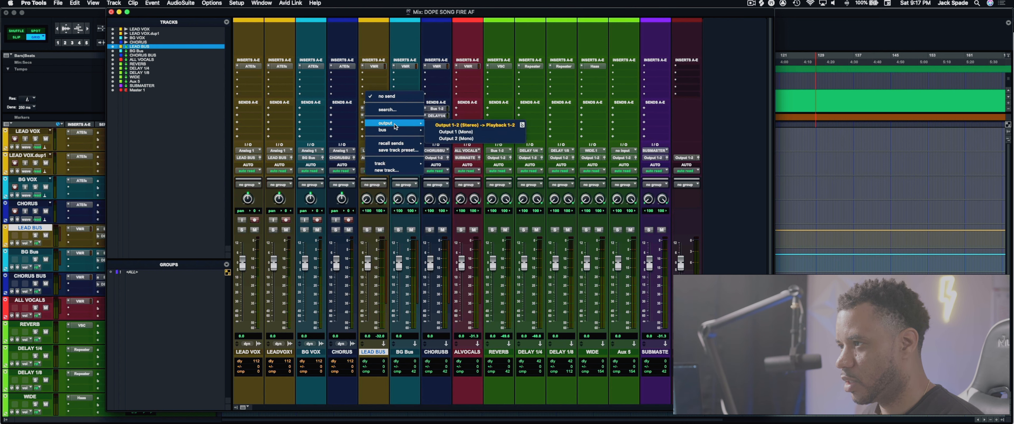
pyautogui.moveTo(397, 163)
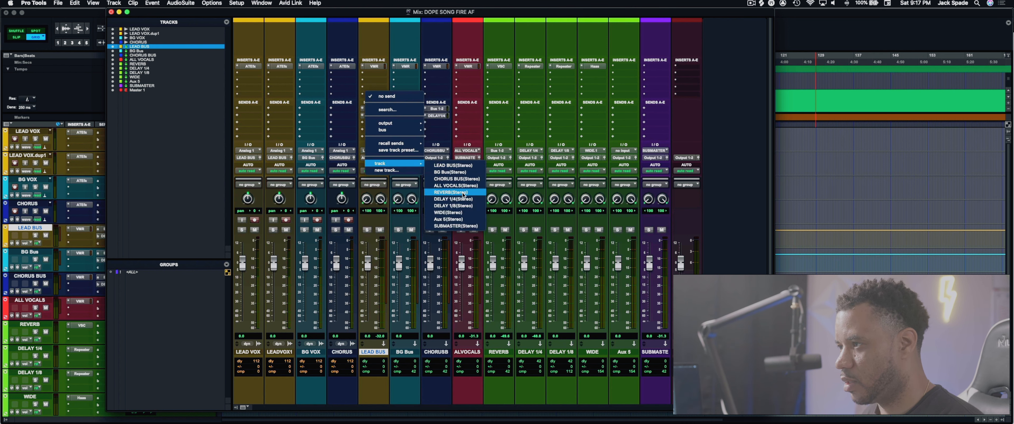
pyautogui.click(467, 205)
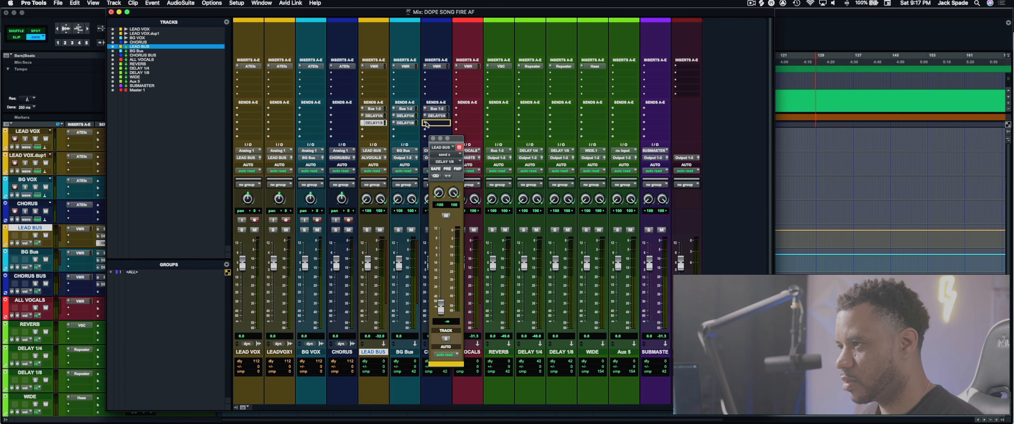
# Step: Create a fourth send to the WIDE track and place it on BG Bus and CHORUS BUS only, removing it from LEAD BUS
pyautogui.click(369, 132)
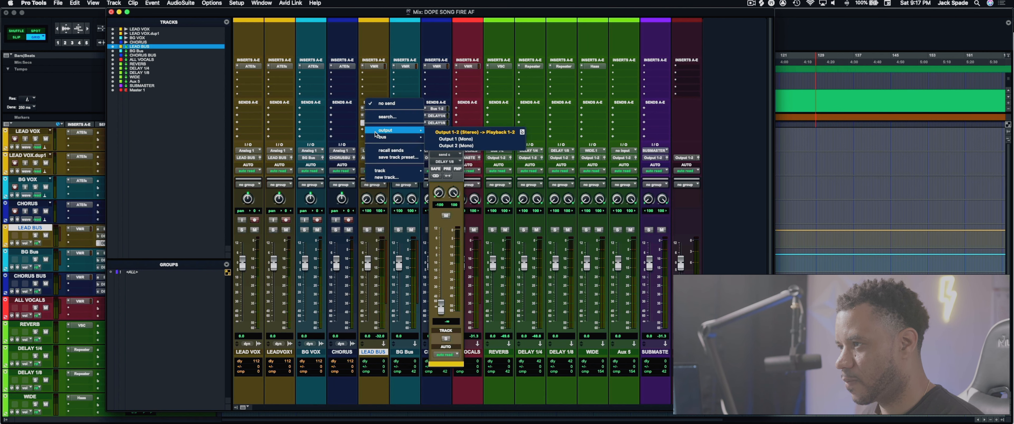
pyautogui.moveTo(386, 139)
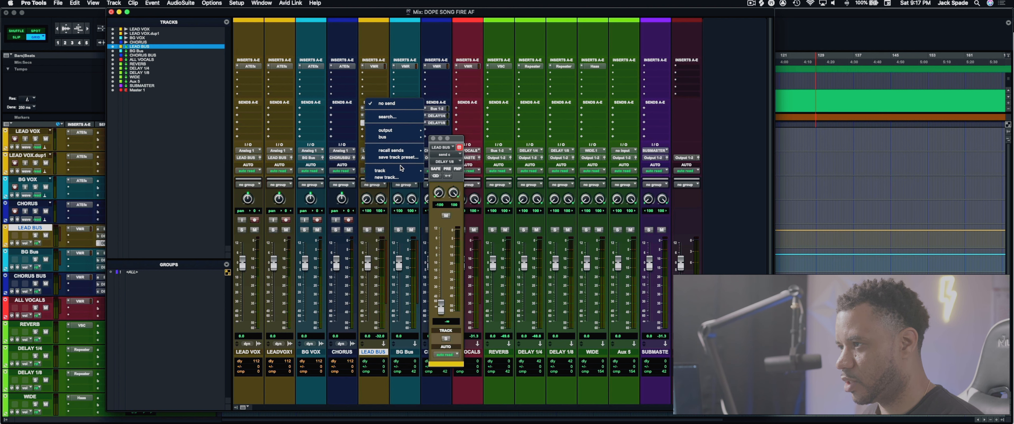
pyautogui.moveTo(401, 170)
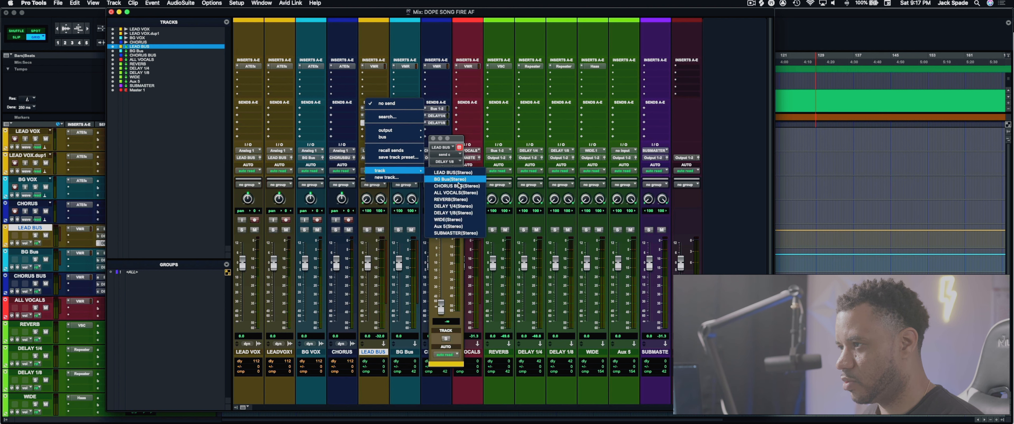
pyautogui.click(454, 220)
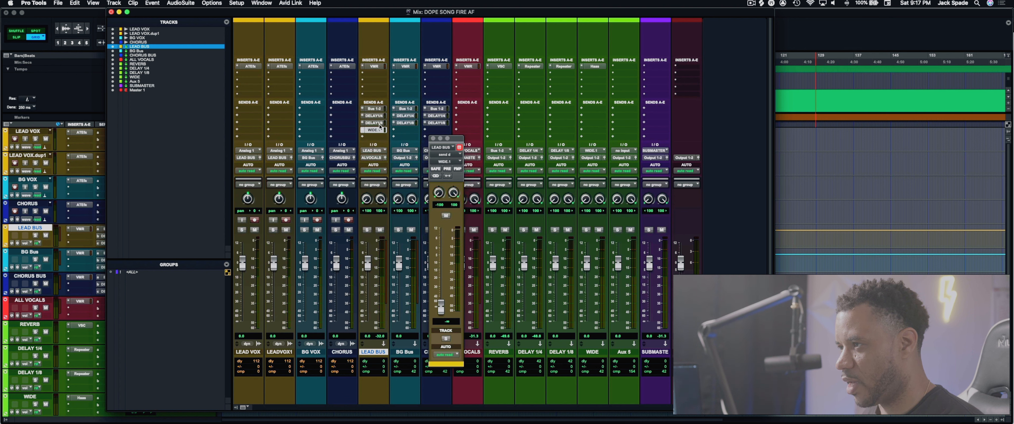
pyautogui.moveTo(432, 129); pyautogui.dragTo(407, 130)
pyautogui.click(433, 139)
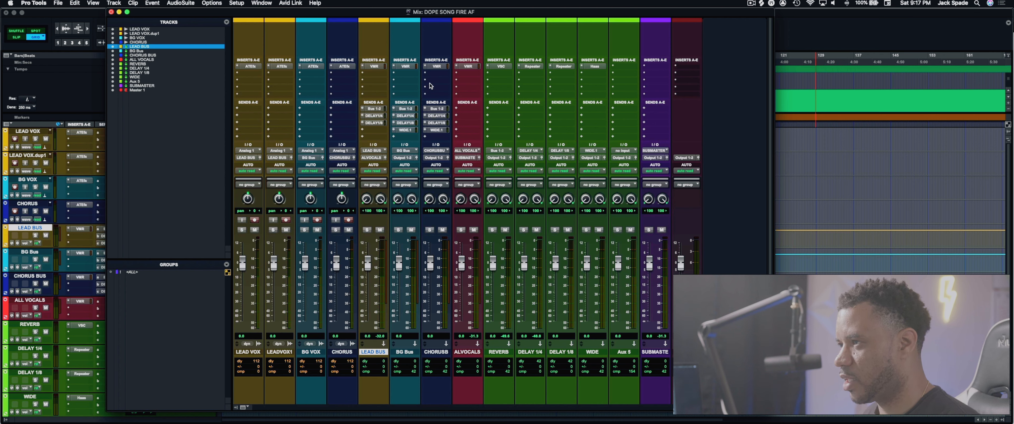
# Step: Insert the stereo Fresh Air plug-in in the LEAD BUS track's second insert slot and raise its mid and high amounts, with high at 10
pyautogui.click(380, 76)
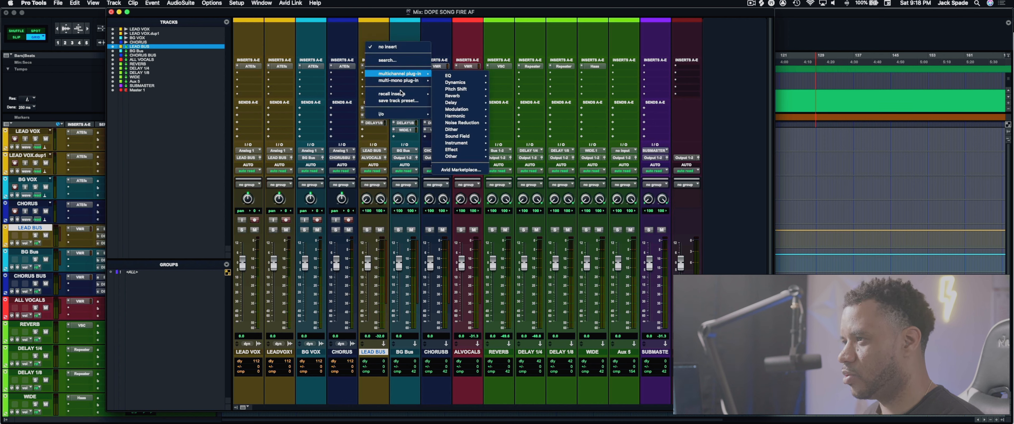
pyautogui.moveTo(407, 76)
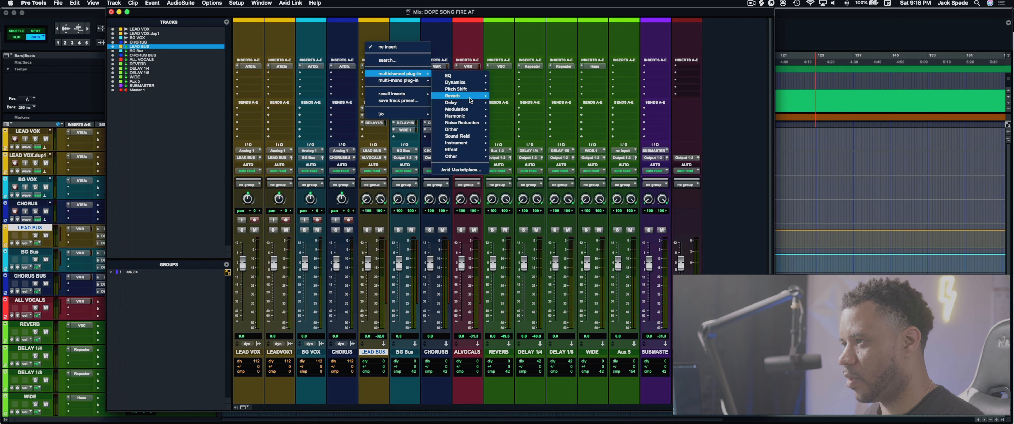
pyautogui.moveTo(471, 118)
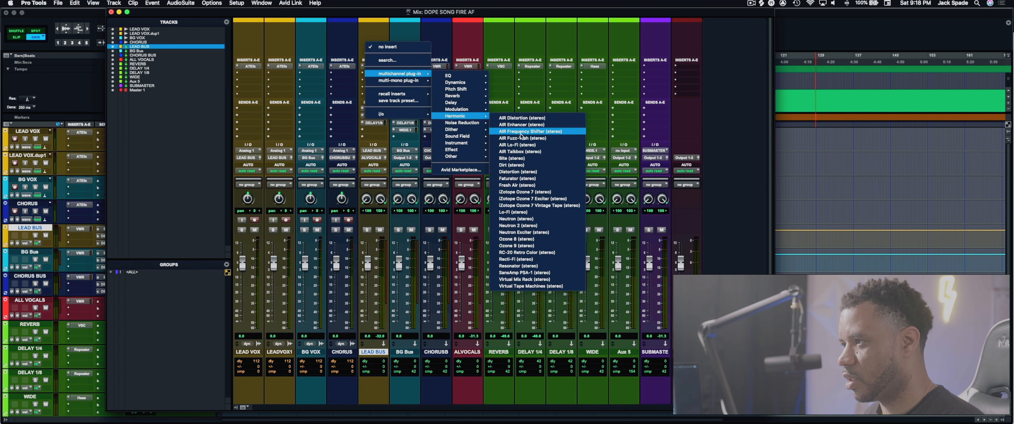
pyautogui.click(533, 186)
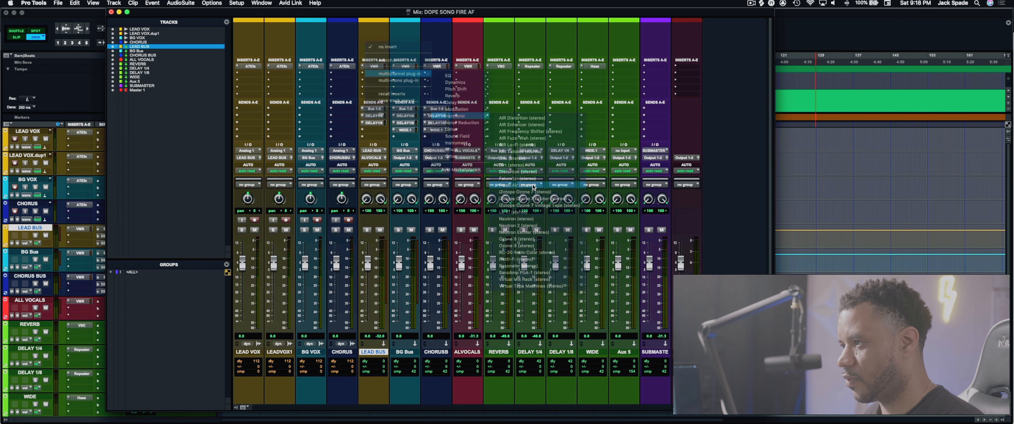
pyautogui.moveTo(613, 94); pyautogui.dragTo(426, 70)
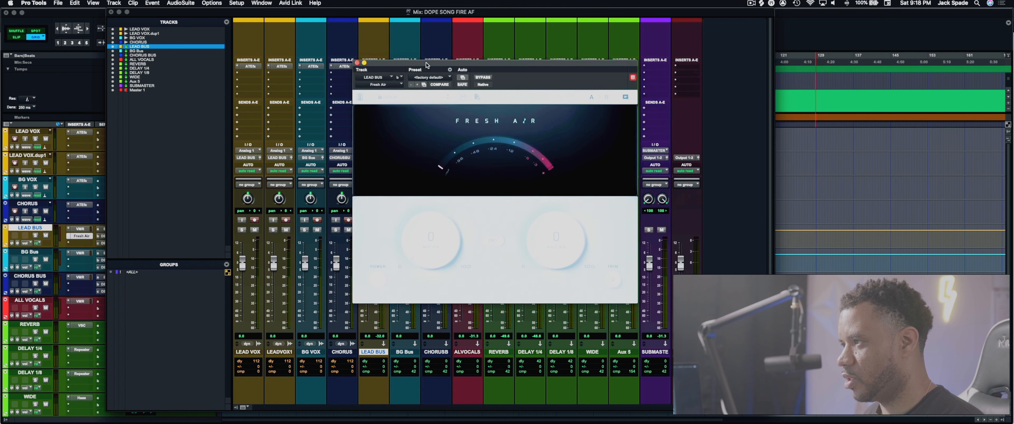
pyautogui.moveTo(434, 206); pyautogui.dragTo(415, 204)
pyautogui.moveTo(538, 237); pyautogui.dragTo(526, 217)
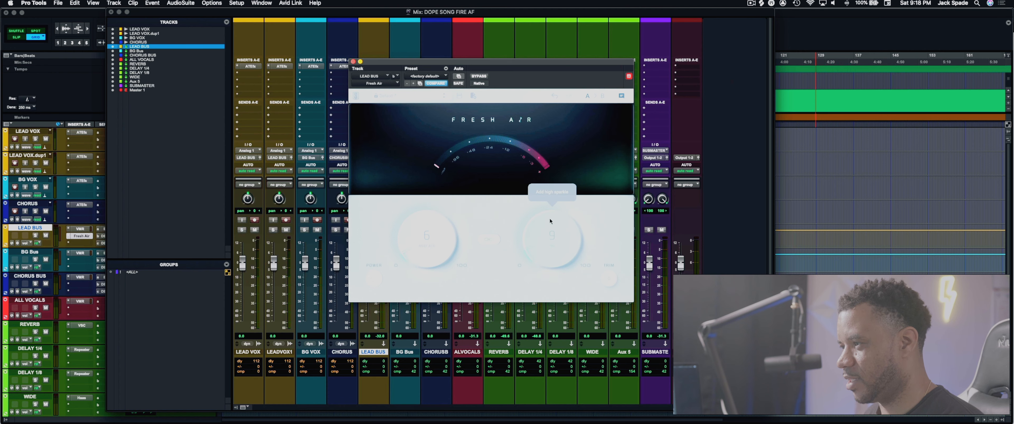
# Step: Copy the Fresh Air insert from LEAD BUS to the second insert slots of BG Bus and CHORUS BUS
pyautogui.moveTo(433, 62); pyautogui.dragTo(572, 90)
pyautogui.moveTo(508, 91); pyautogui.dragTo(538, 80)
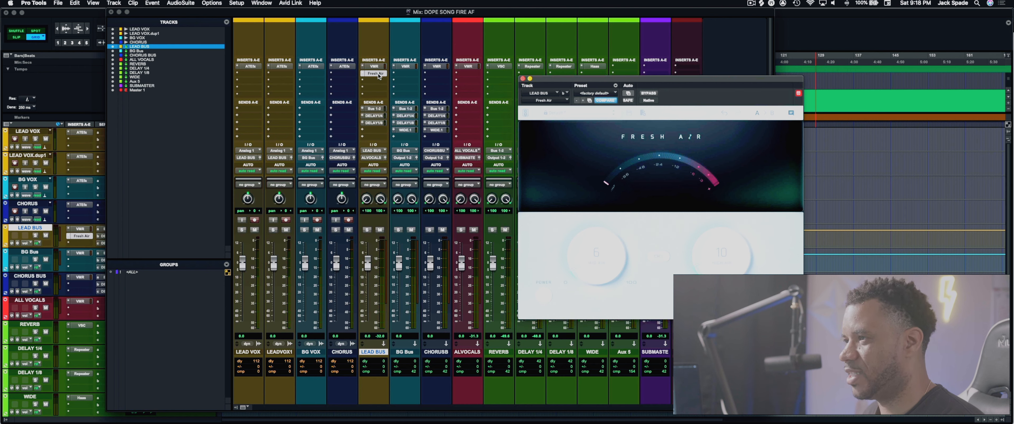
pyautogui.moveTo(375, 74); pyautogui.dragTo(431, 75)
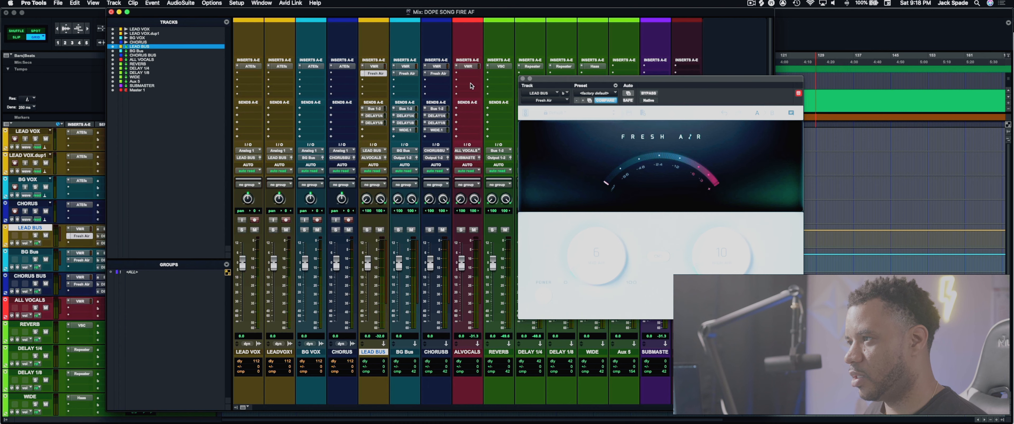
# Step: Insert the SSLChannel plug-in in the ALL VOCALS track's second insert slot and close its window
pyautogui.click(470, 74)
pyautogui.click(471, 25)
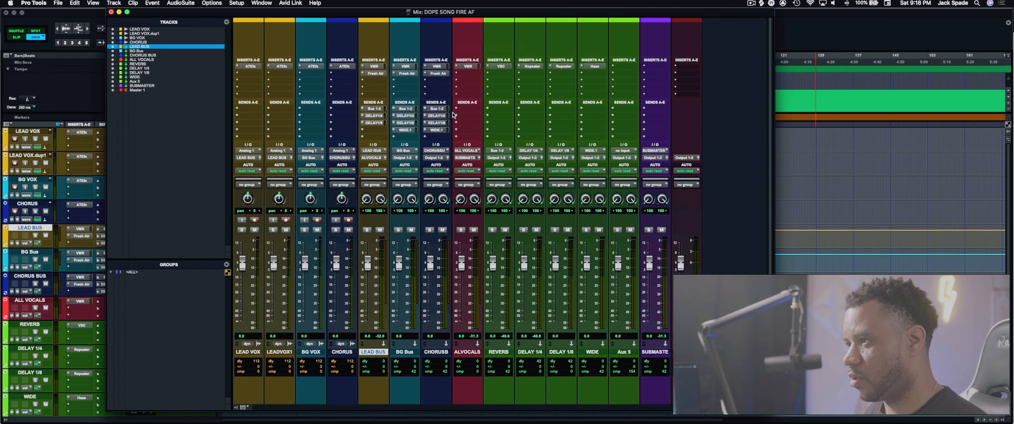
pyautogui.click(468, 73)
pyautogui.click(611, 287)
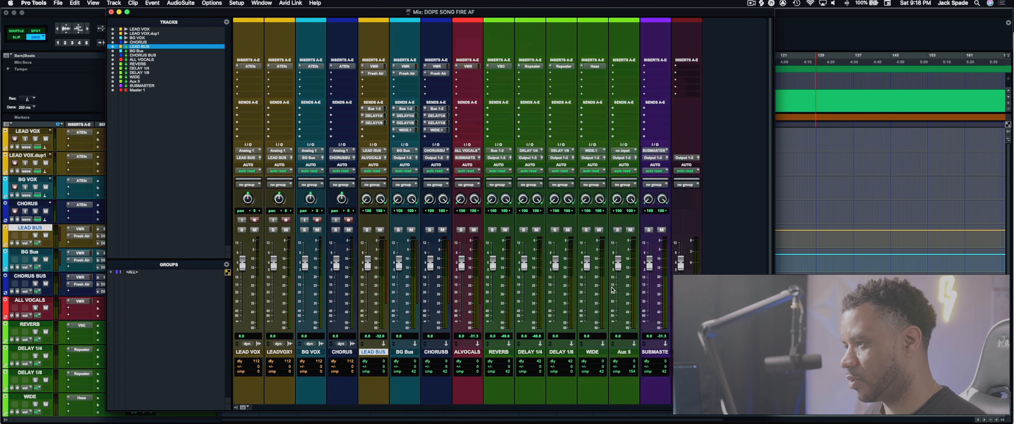
pyautogui.moveTo(573, 78); pyautogui.dragTo(505, 50)
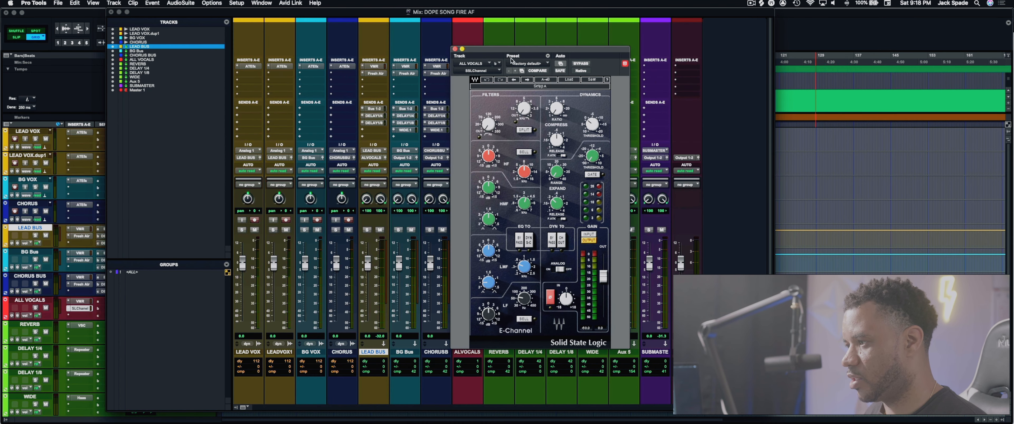
pyautogui.moveTo(507, 50); pyautogui.dragTo(440, 57)
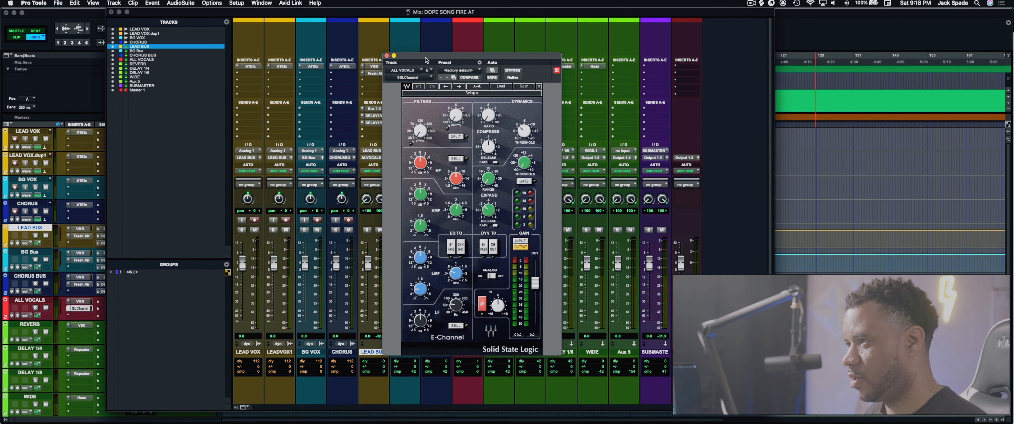
pyautogui.click(387, 56)
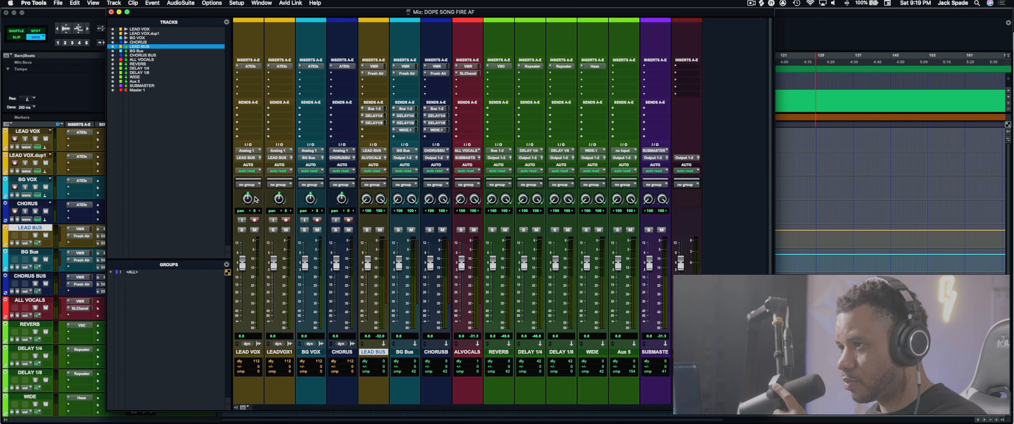
# Step: Enable input monitoring on the LEAD VOX track and set the LEAD BUS track's reverb send level to about -17.7 dB
pyautogui.click(241, 220)
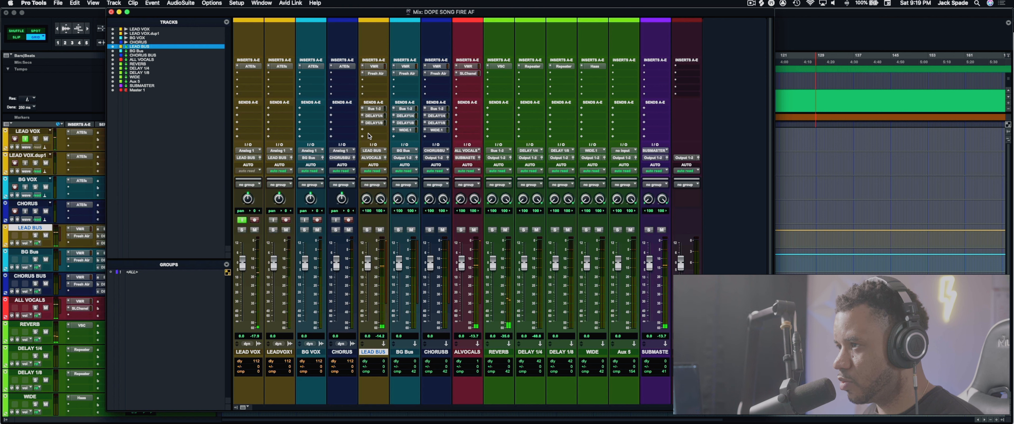
pyautogui.click(374, 109)
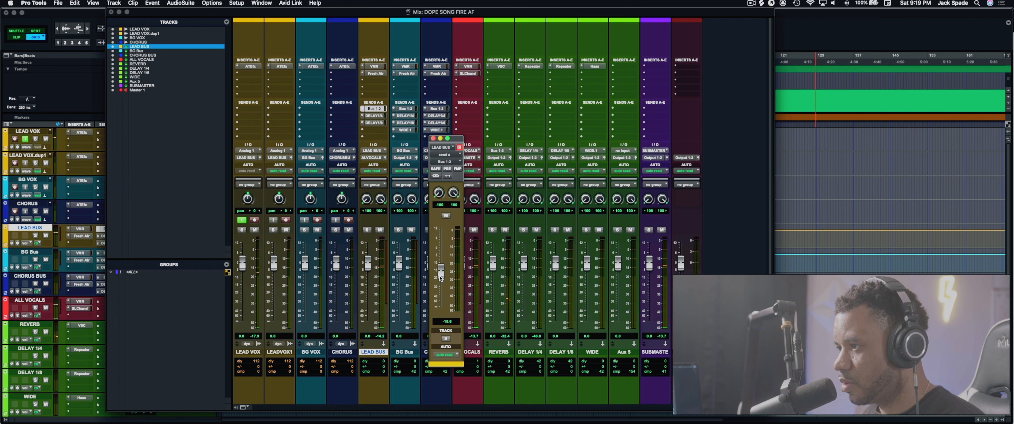
pyautogui.moveTo(441, 279); pyautogui.dragTo(421, 278)
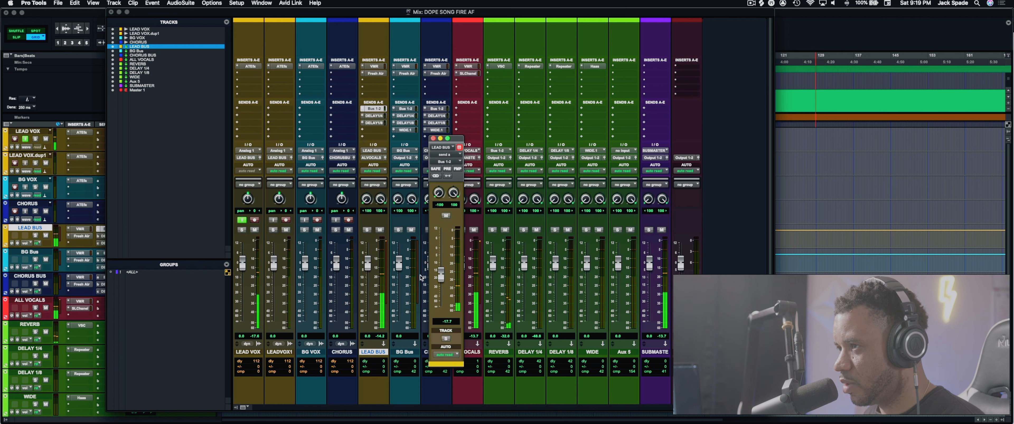
# Step: Switch input monitoring from the LEAD VOX track to the LEAD VOX.dup1 track
pyautogui.click(273, 220)
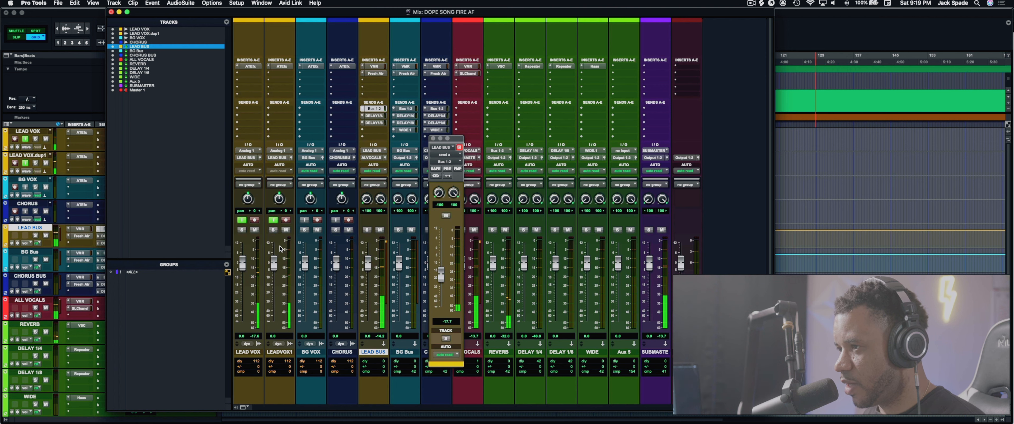
pyautogui.click(239, 220)
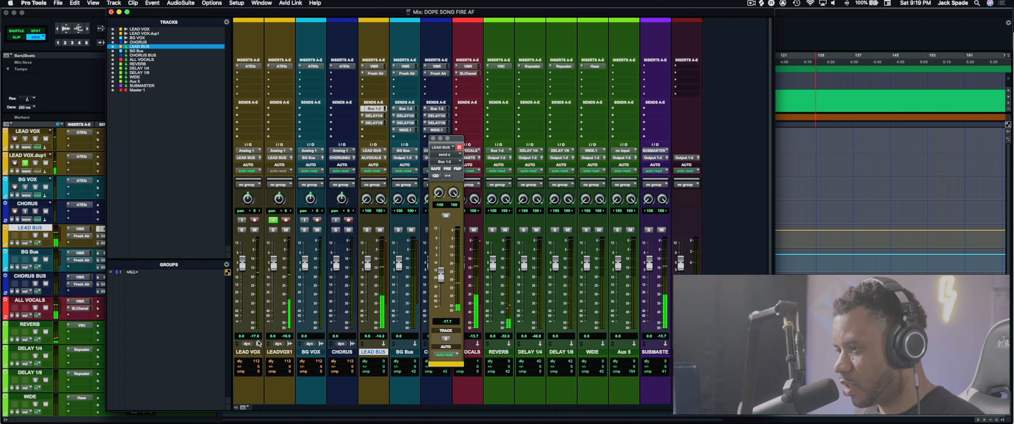
# Step: Duplicate the LEAD VOX.dup1 track once and switch input monitoring from it to the new LEAD VOX.dup2 track
pyautogui.click(280, 352)
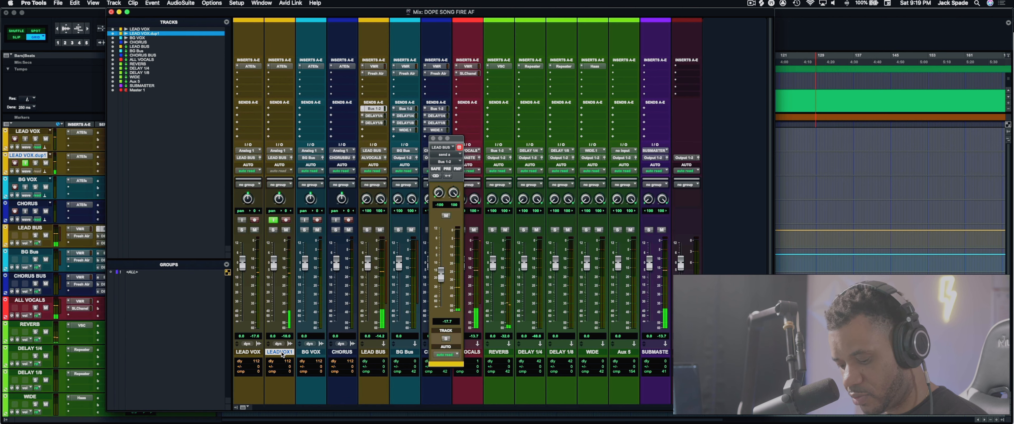
pyautogui.hotkey('alt', 'shift', 'd')
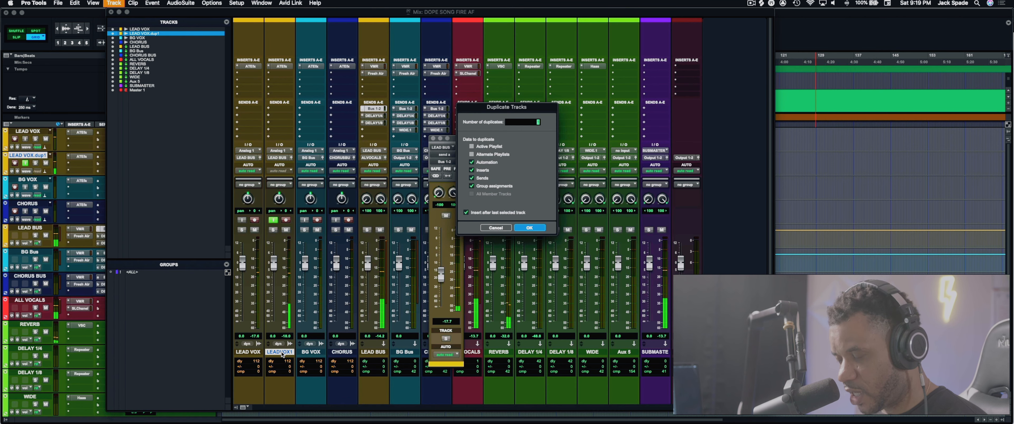
pyautogui.click(529, 230)
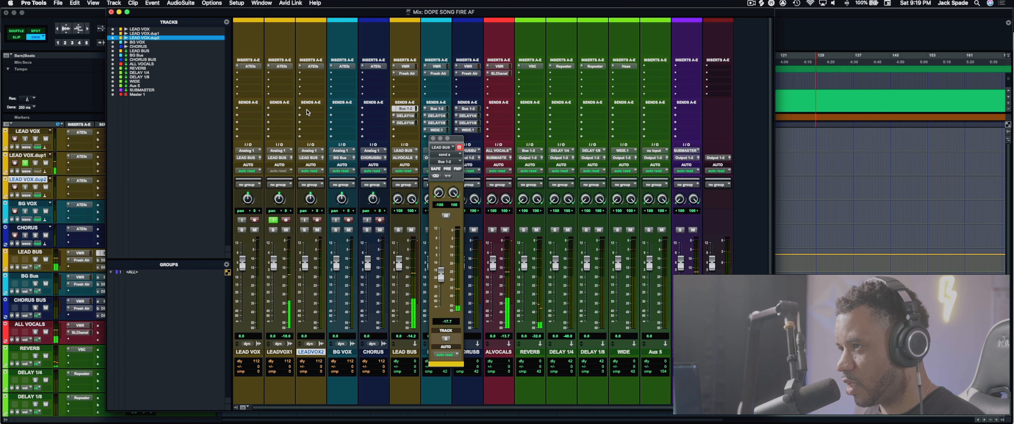
pyautogui.click(273, 219)
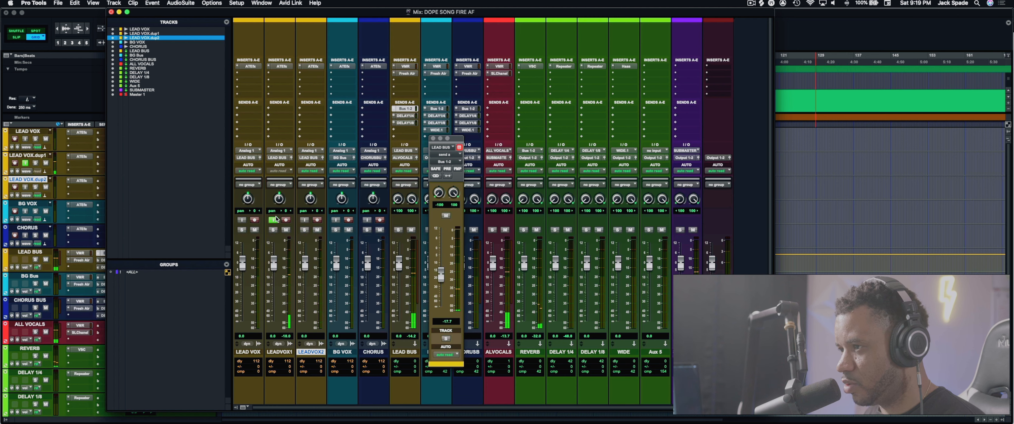
pyautogui.click(305, 220)
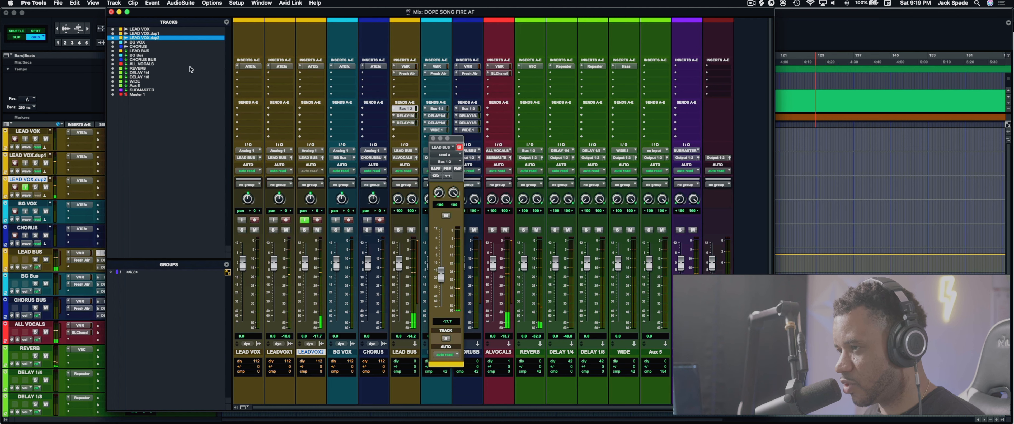
# Step: Set the BG VOX track's Auto-Tune EFX+ to retune speed 18 and humanize 4, leaving only the Edit window open
pyautogui.click(111, 12)
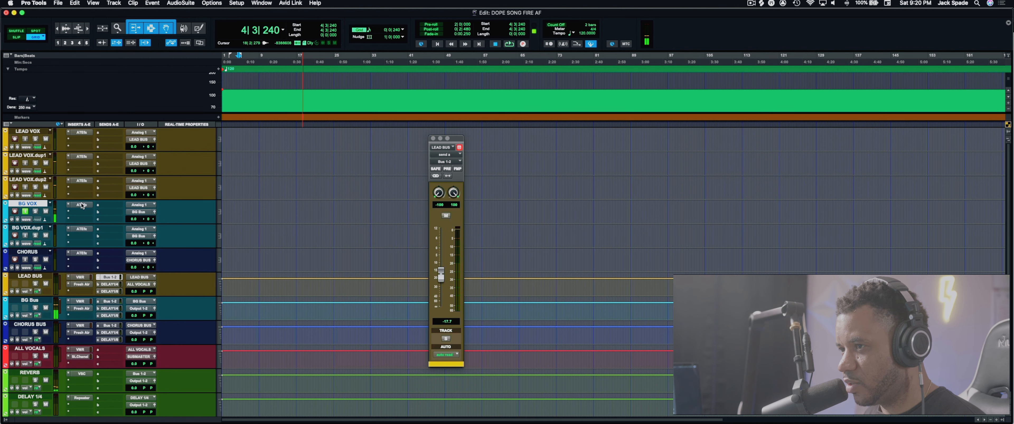
pyautogui.click(82, 205)
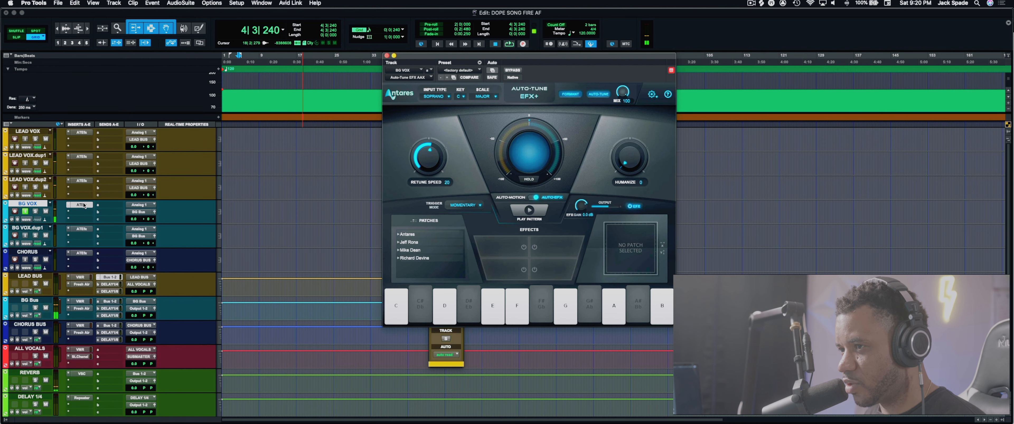
pyautogui.moveTo(430, 158); pyautogui.dragTo(418, 132)
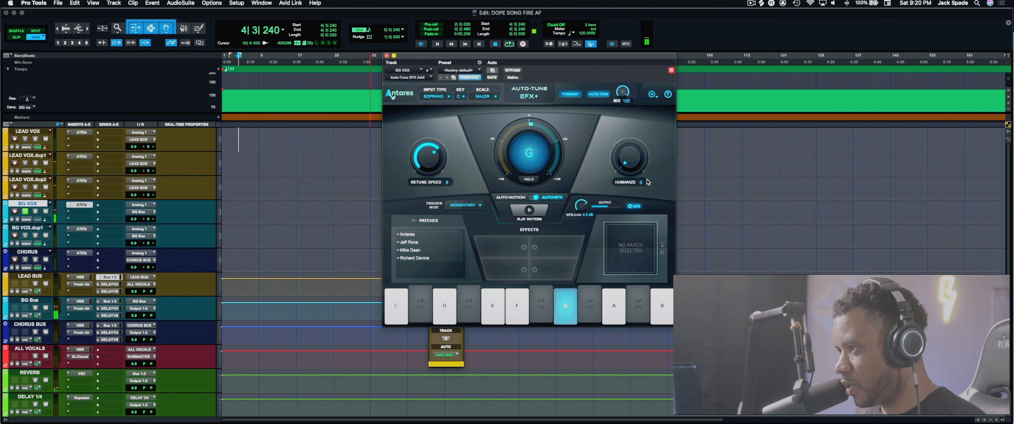
pyautogui.moveTo(621, 152); pyautogui.dragTo(621, 156)
pyautogui.moveTo(428, 160); pyautogui.dragTo(425, 172)
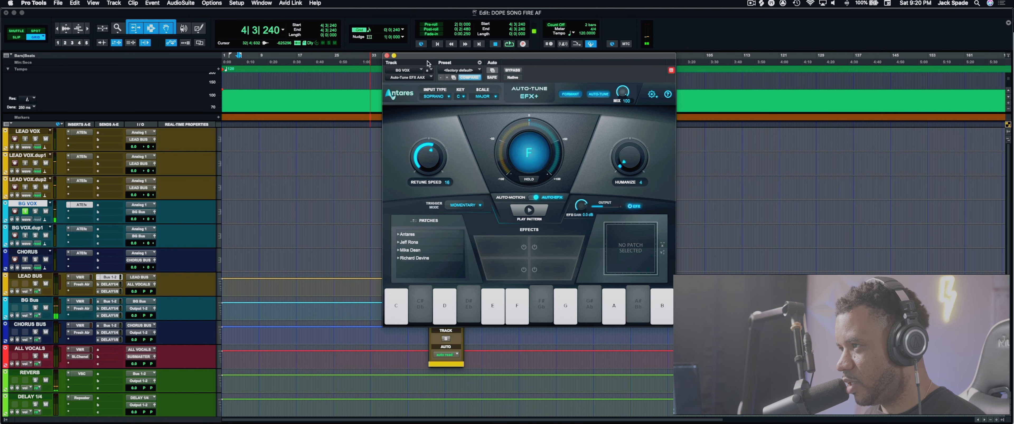
pyautogui.click(386, 56)
pyautogui.click(433, 140)
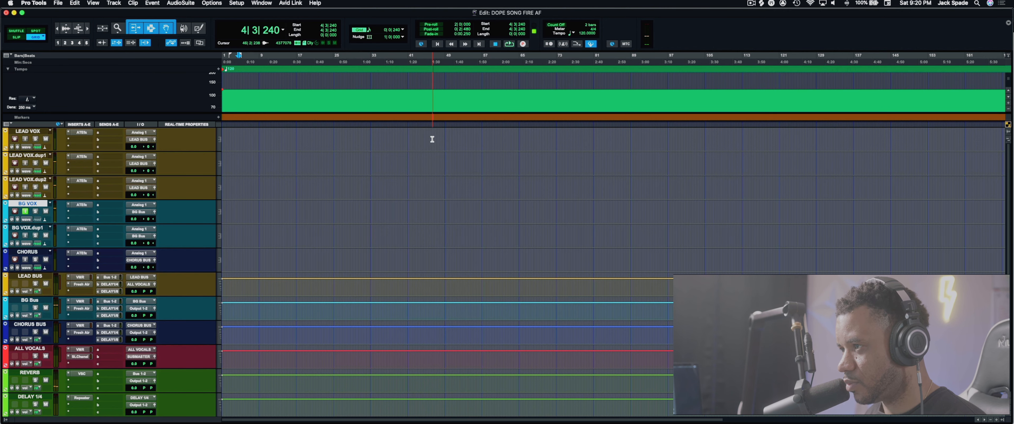
# Step: Delete the LEAD VOX.dup1, LEAD VOX.dup2 and BG VOX.dup1 tracks and place the edit cursor near the session start
pyautogui.click(384, 180)
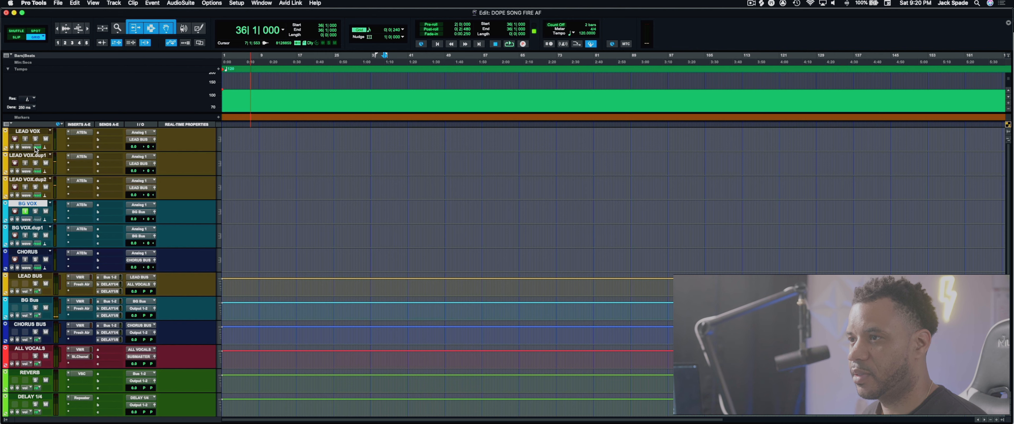
pyautogui.moveTo(23, 158); pyautogui.dragTo(26, 181)
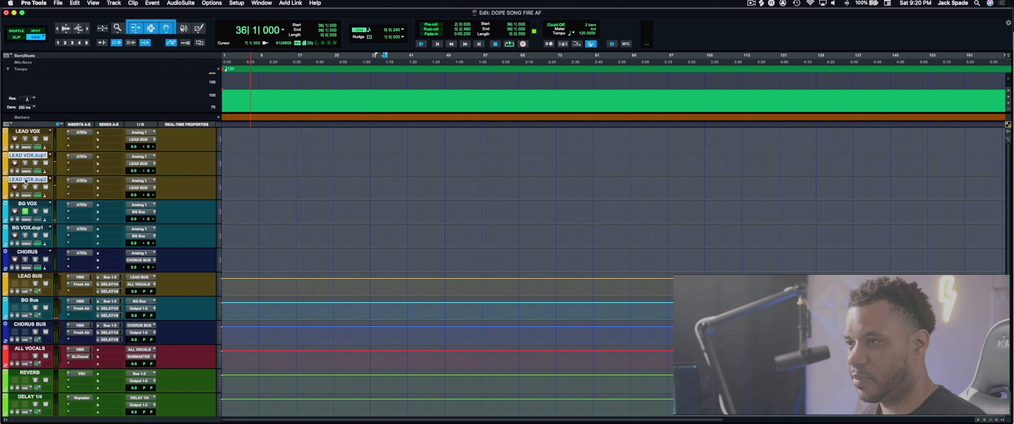
pyautogui.rightClick(26, 181)
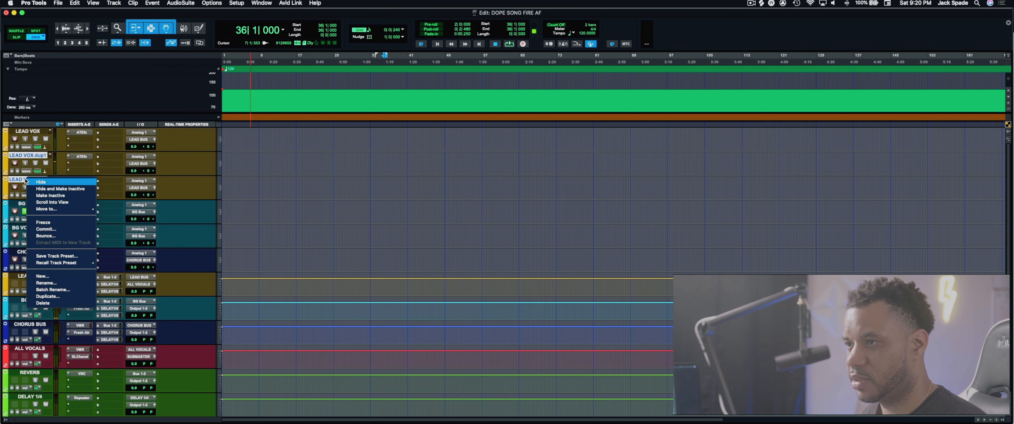
pyautogui.click(39, 303)
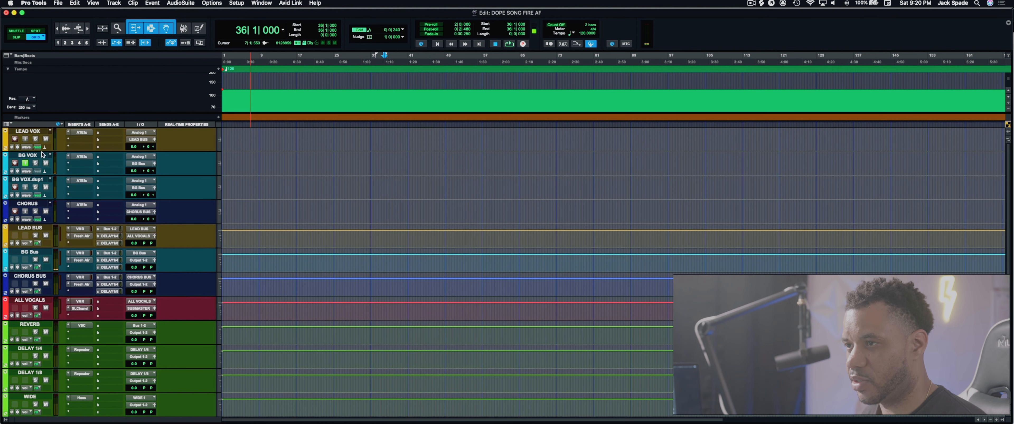
pyautogui.click(24, 180)
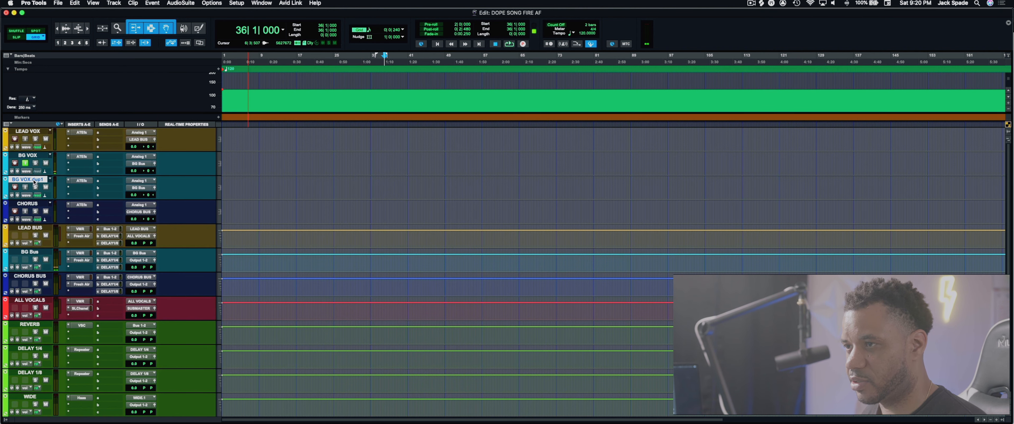
pyautogui.rightClick(34, 182)
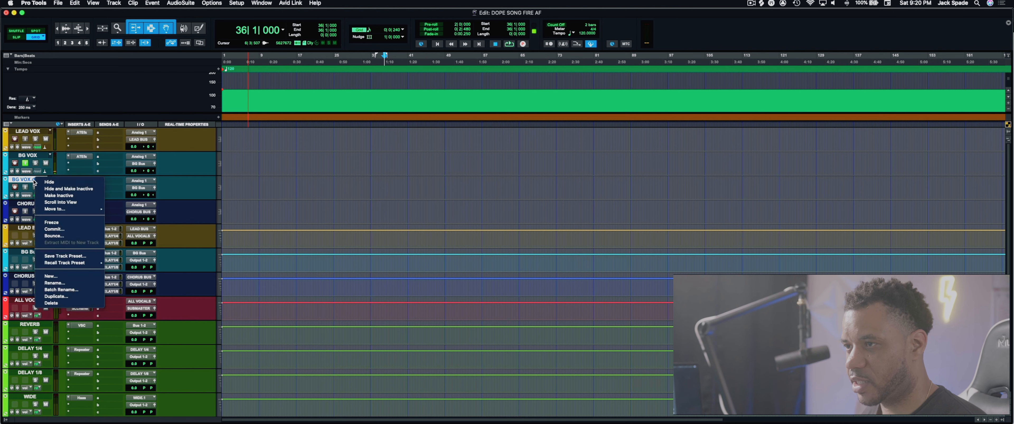
pyautogui.click(54, 305)
pyautogui.click(224, 164)
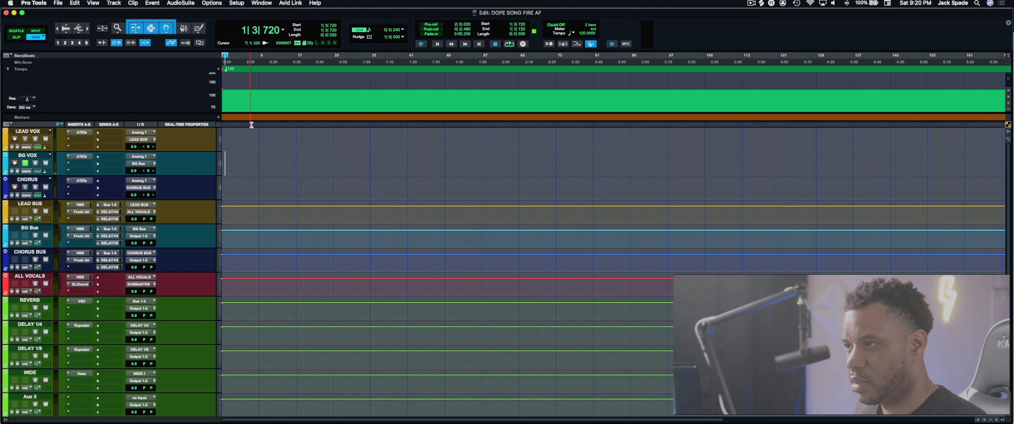
# Step: Save the session as a system-installed template named FIIRE VOX in the Songwriter category, without including media
pyautogui.click(57, 4)
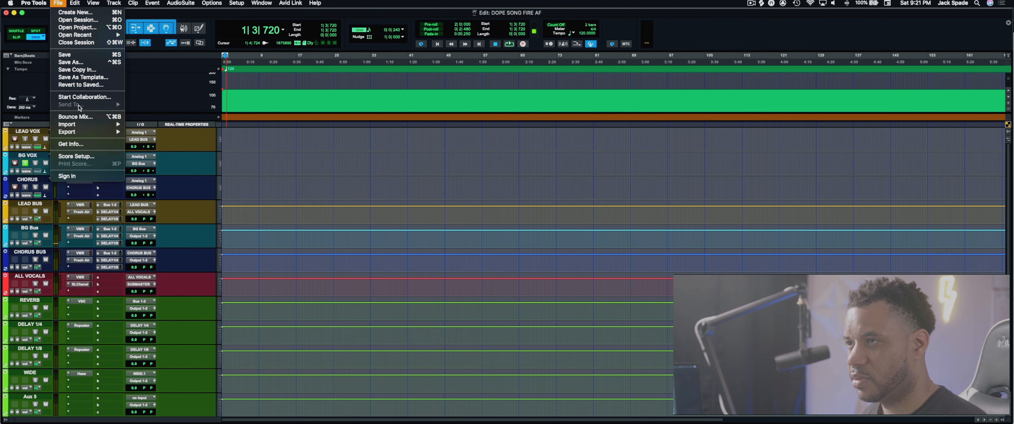
pyautogui.click(82, 78)
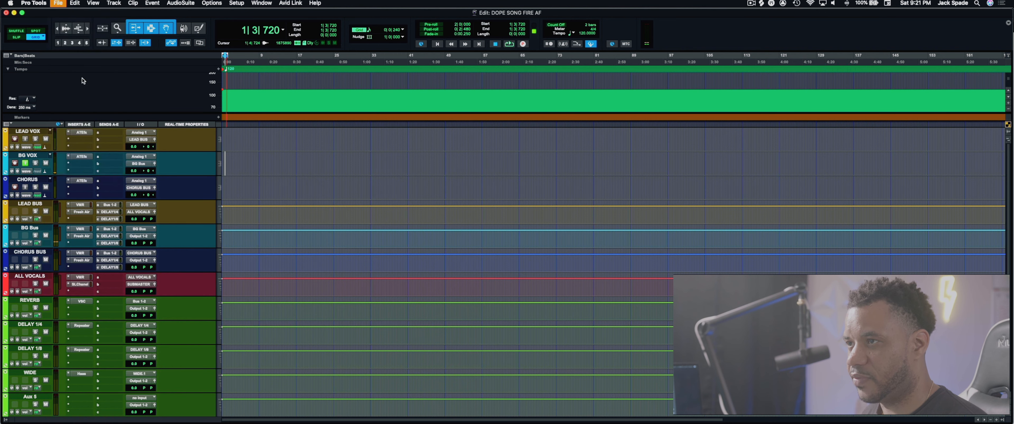
pyautogui.click(535, 160)
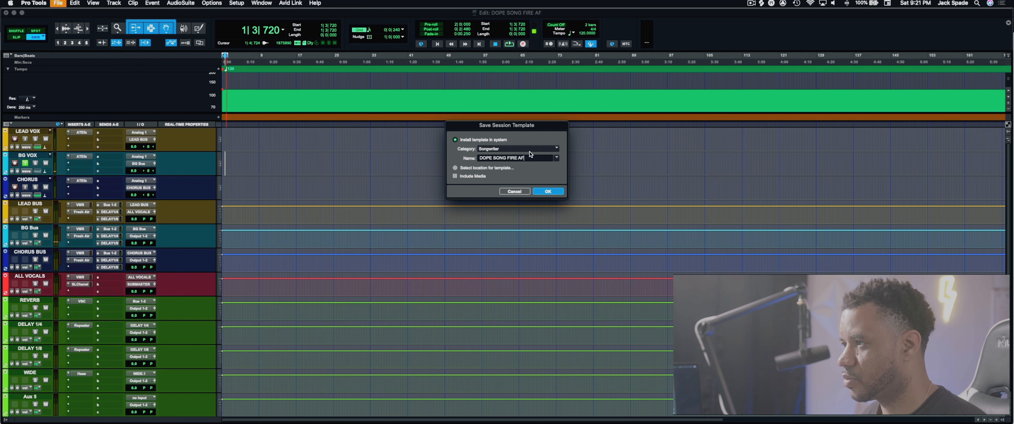
pyautogui.moveTo(525, 158); pyautogui.dragTo(469, 155)
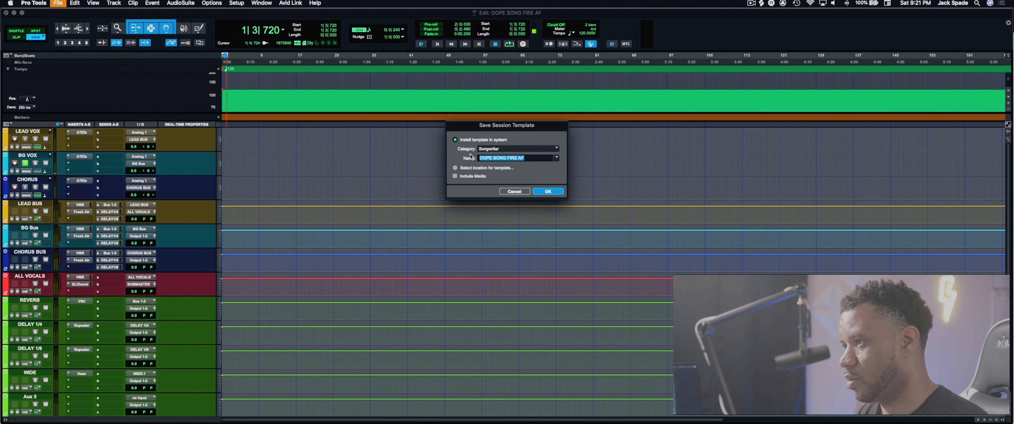
pyautogui.write('FI')
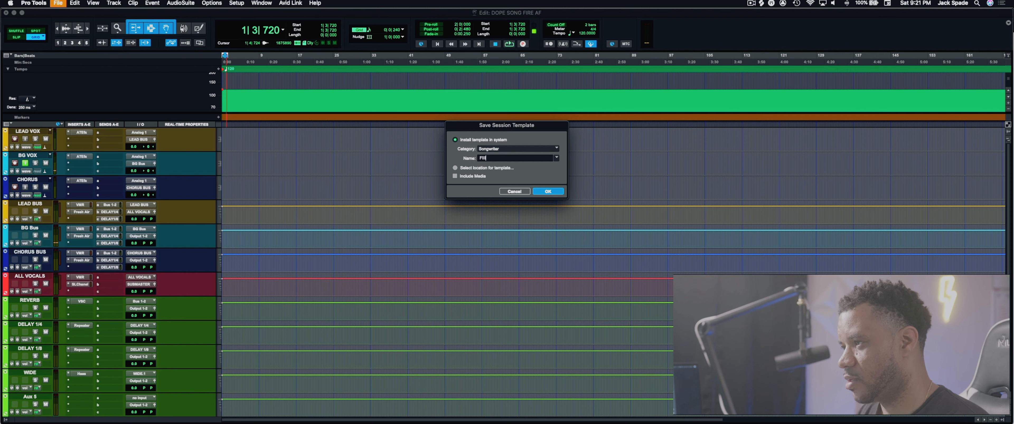
pyautogui.write('RE VOX')
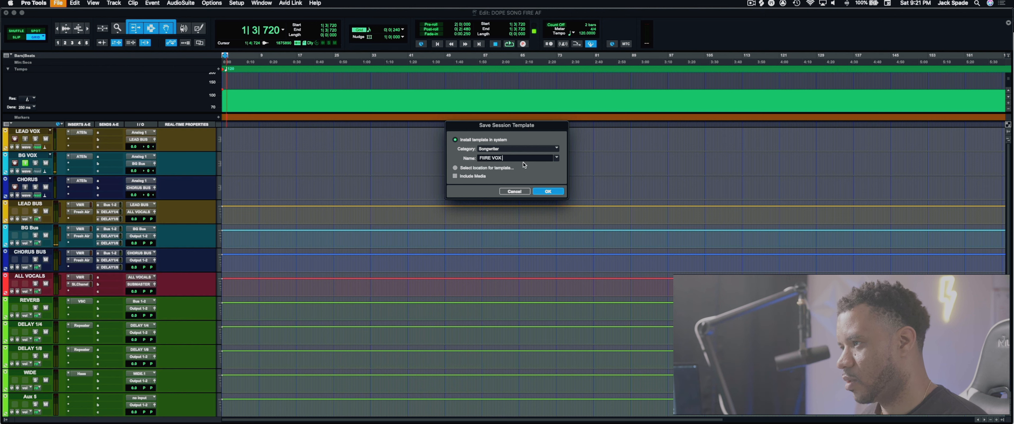
pyautogui.click(544, 191)
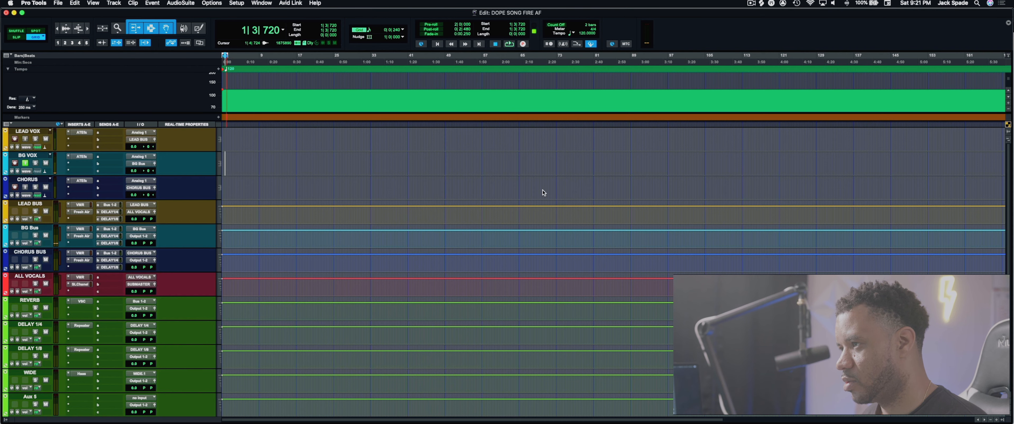
# Step: Start a new session and choose the FIIRE VOX template from the Songwriter template group
pyautogui.click(59, 3)
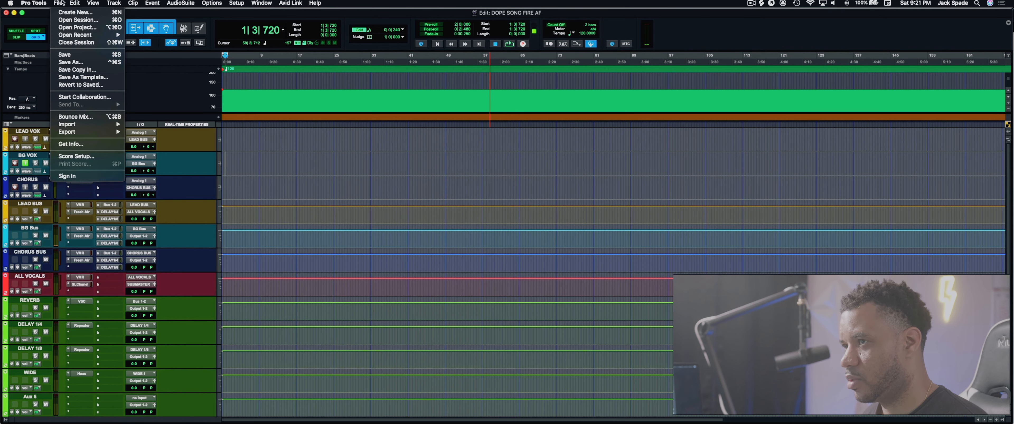
pyautogui.click(69, 15)
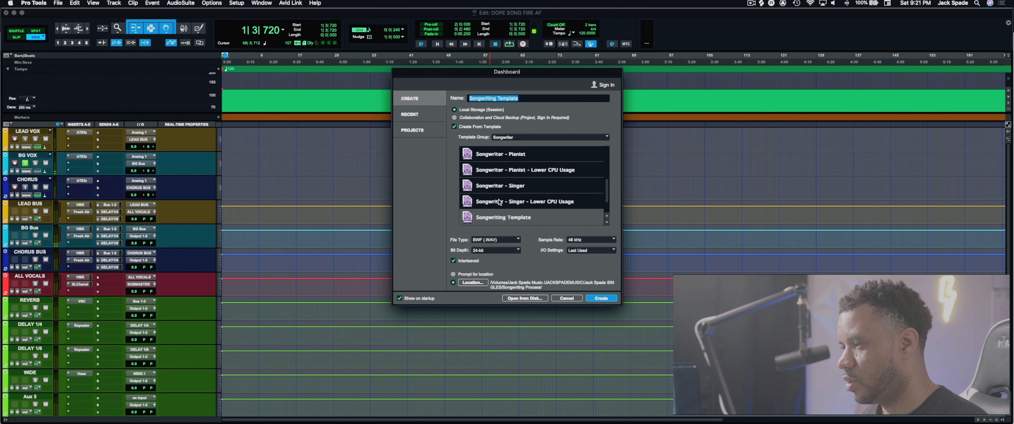
pyautogui.scroll(-2, 499, 203)
pyautogui.scroll(6, 499, 203)
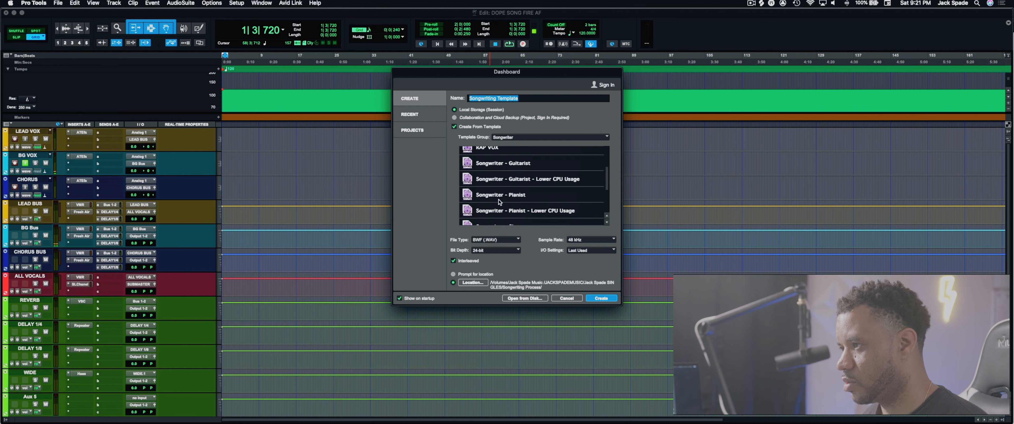
pyautogui.click(497, 170)
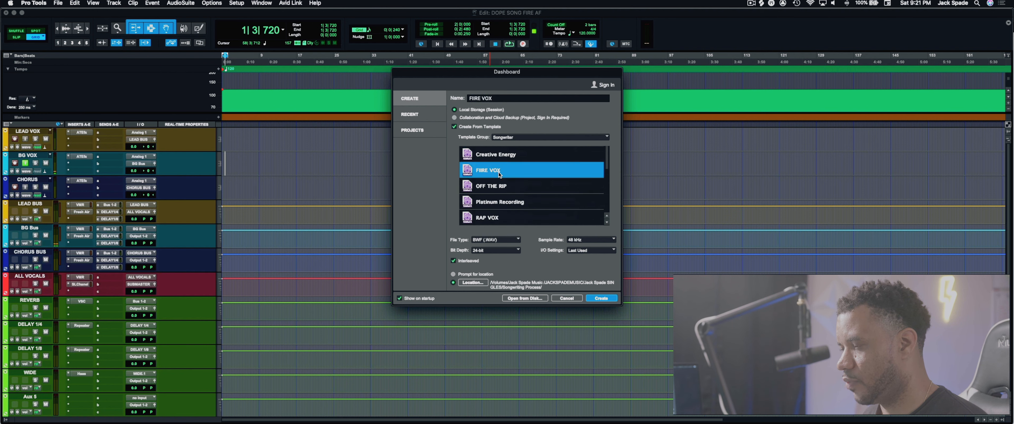
# Step: Name the new session RAW LYRICAL MIRICLE and create it, discarding the changes to DOPE SONG FIRE AF
pyautogui.click(502, 99)
pyautogui.tripleClick(502, 98)
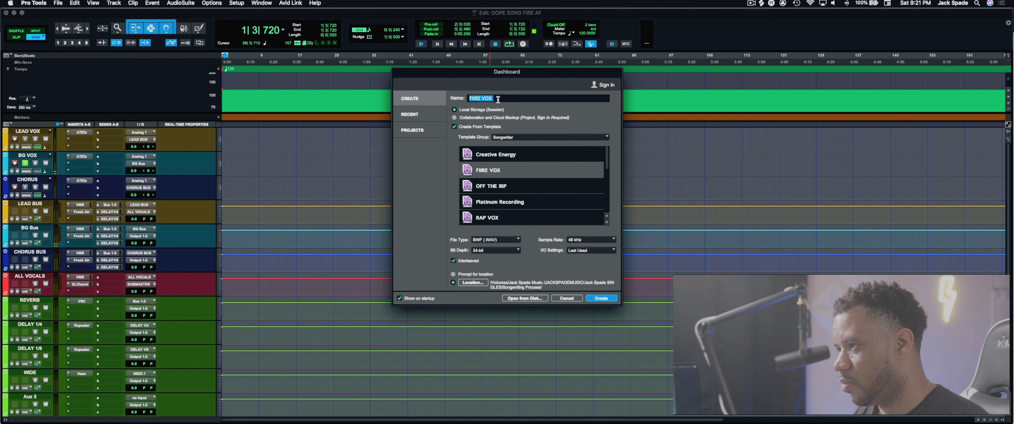
pyautogui.press('BackSpace')
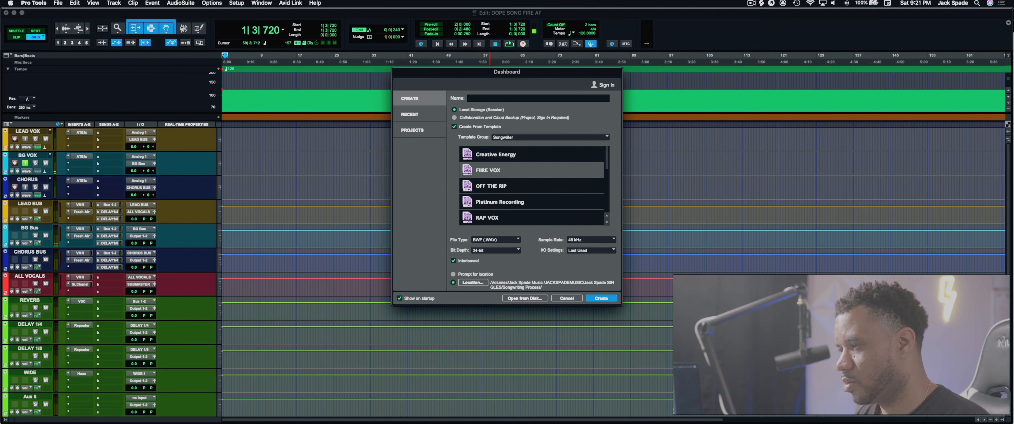
pyautogui.write('RAW')
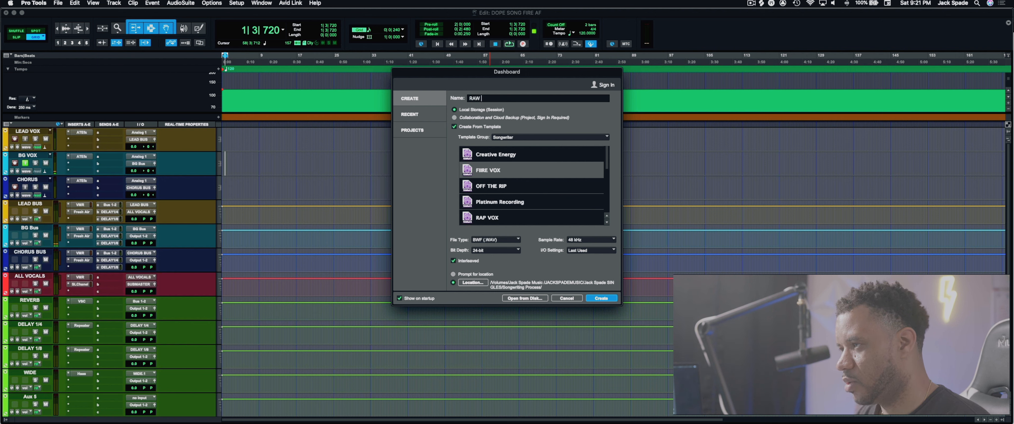
pyautogui.write(' LYRICAL MR')
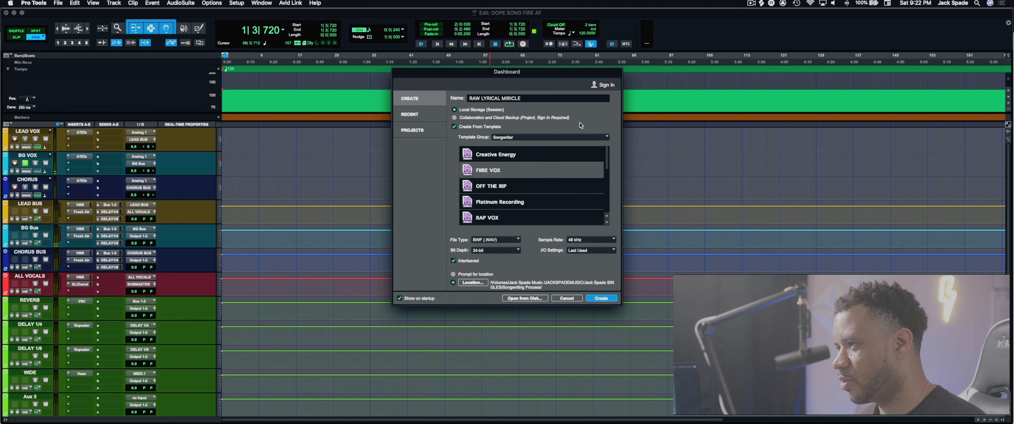
pyautogui.click(592, 299)
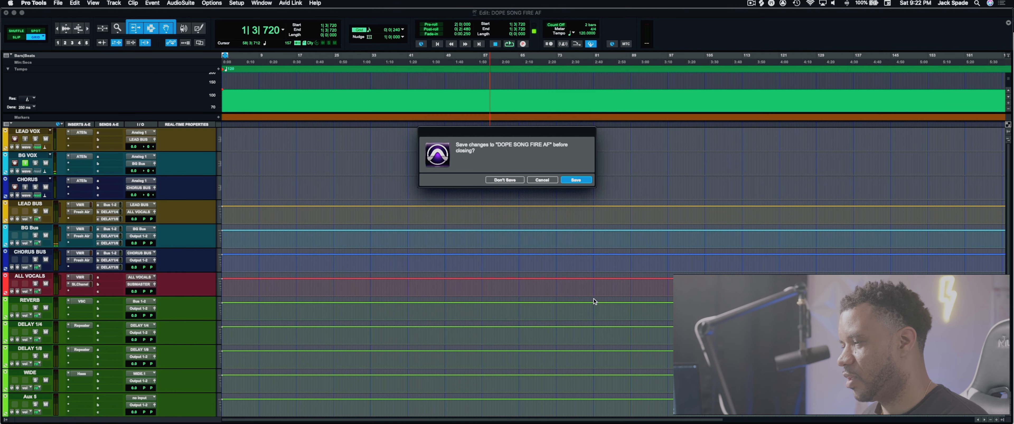
pyautogui.click(505, 180)
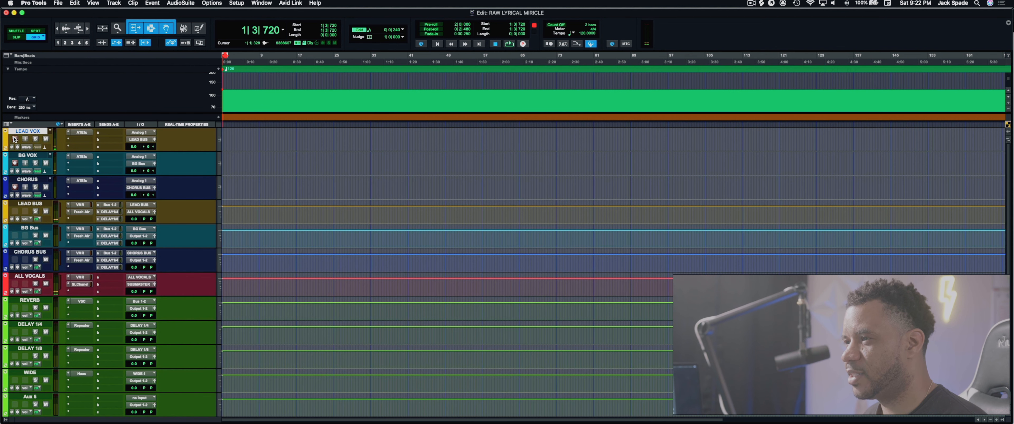